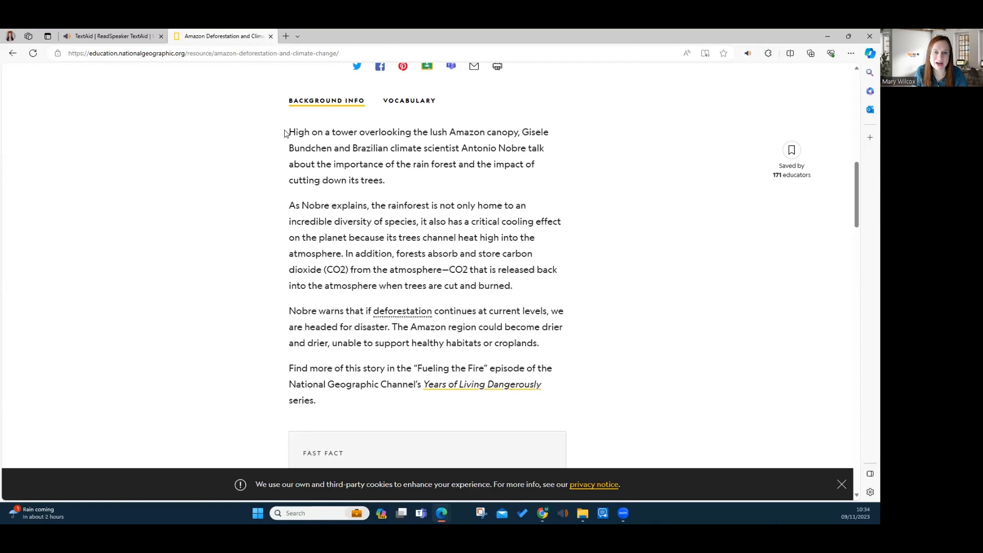
# Have ReadSpeaker read aloud the first paragraph of the article's Background Info, pause the reading and close the player
pyautogui.moveTo(286, 133); pyautogui.dragTo(390, 183)
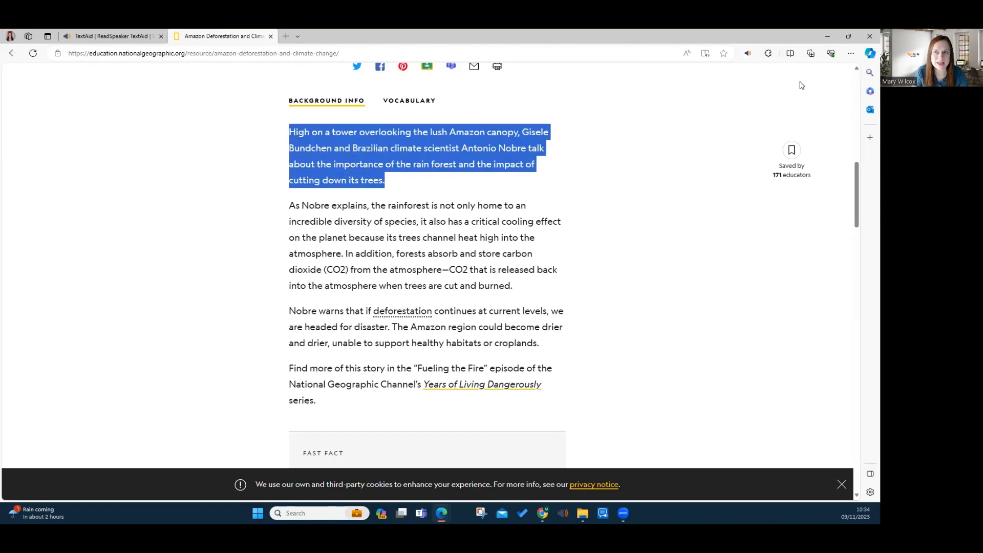
pyautogui.click(747, 54)
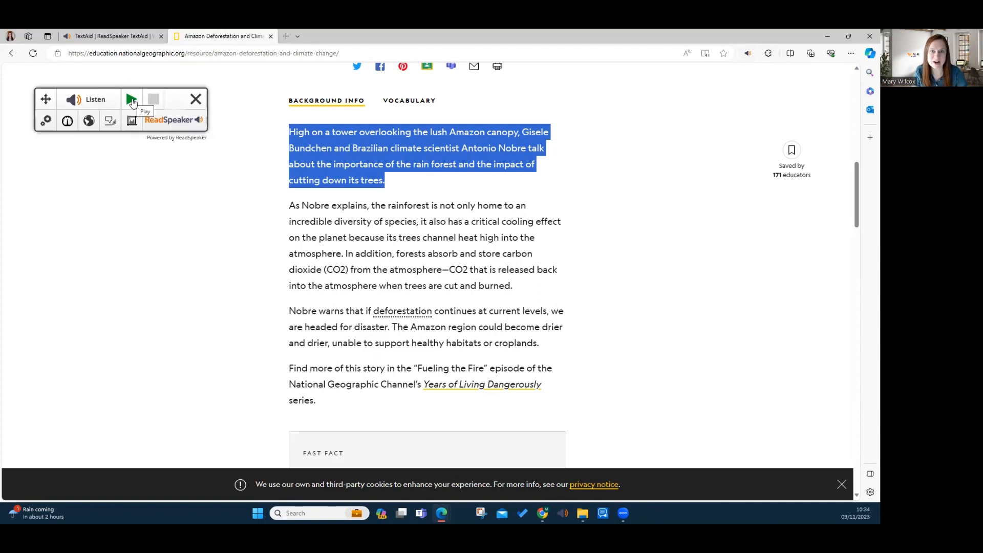
pyautogui.click(132, 101)
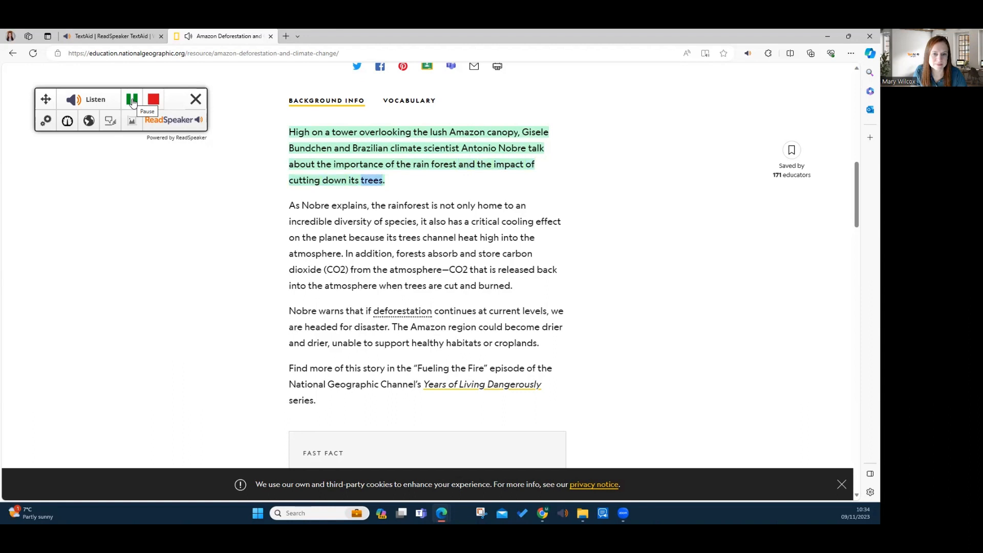
pyautogui.click(132, 101)
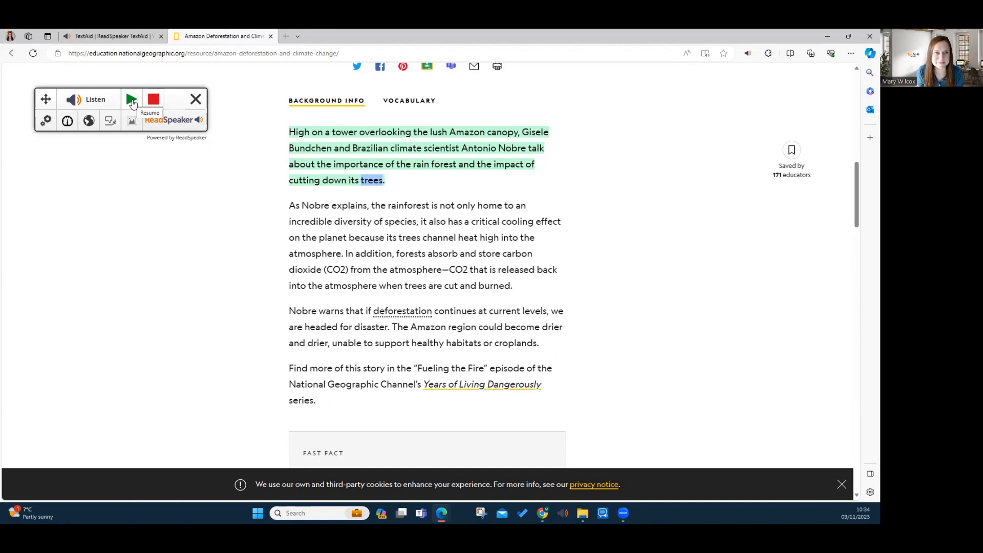
pyautogui.click(196, 99)
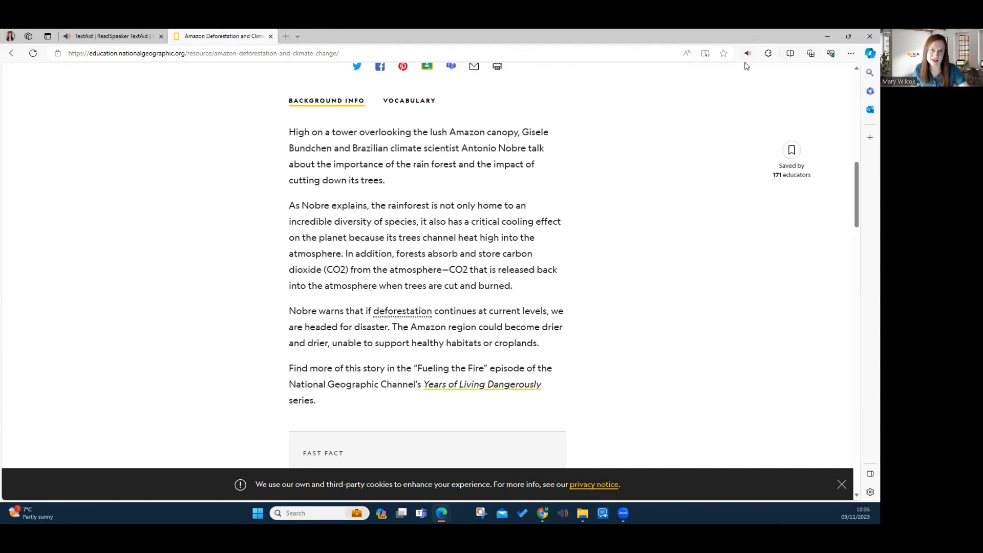
# Search for the saved "TextAid webreader" bookmark and launch it on the Amazon deforestation article
pyautogui.click(153, 53)
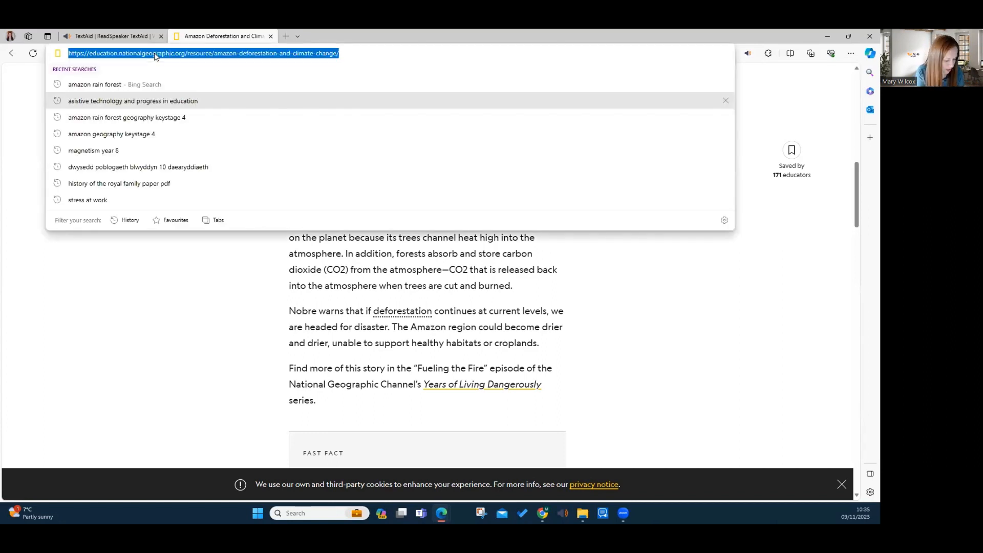
pyautogui.write('textaid')
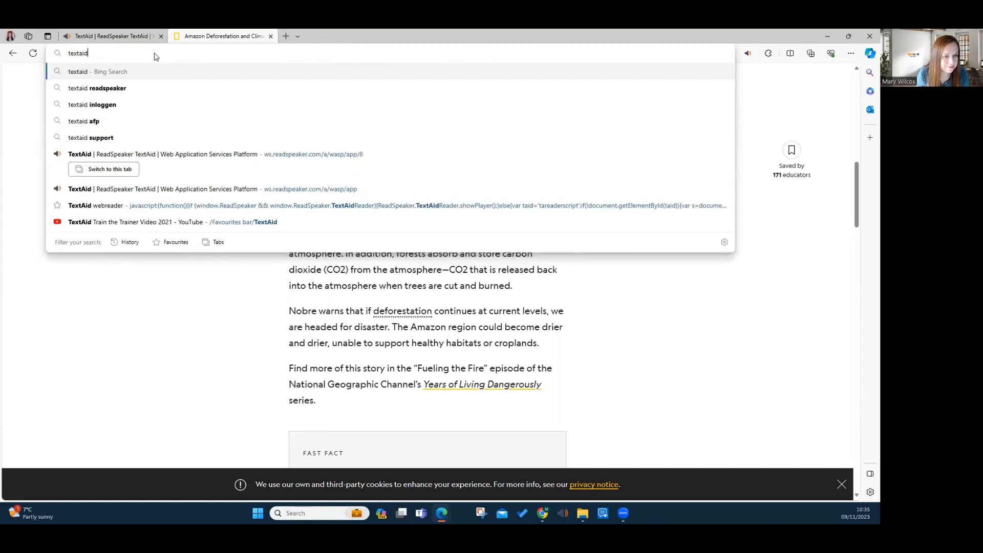
pyautogui.click(139, 207)
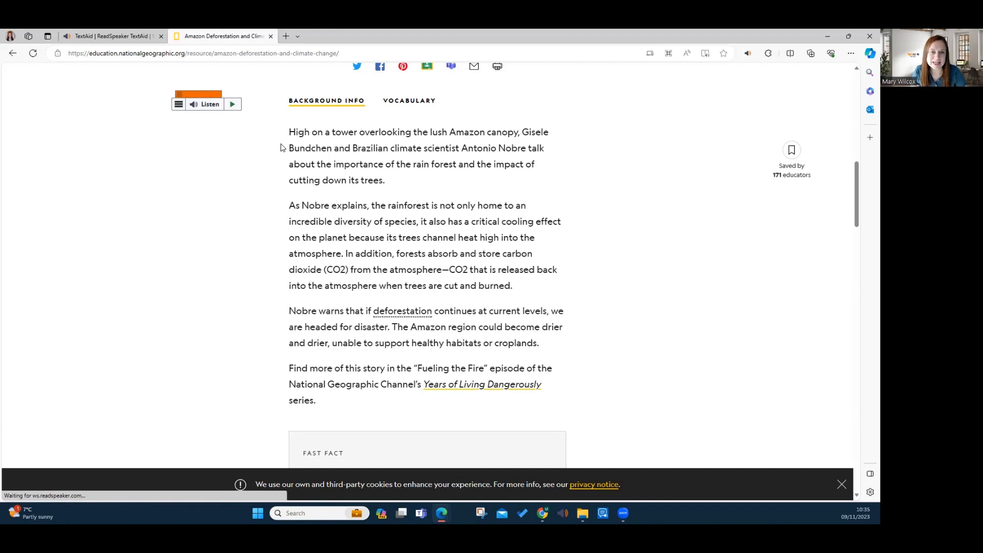
# Try the webReader's Page Mask on the article and close the mask
pyautogui.click(178, 105)
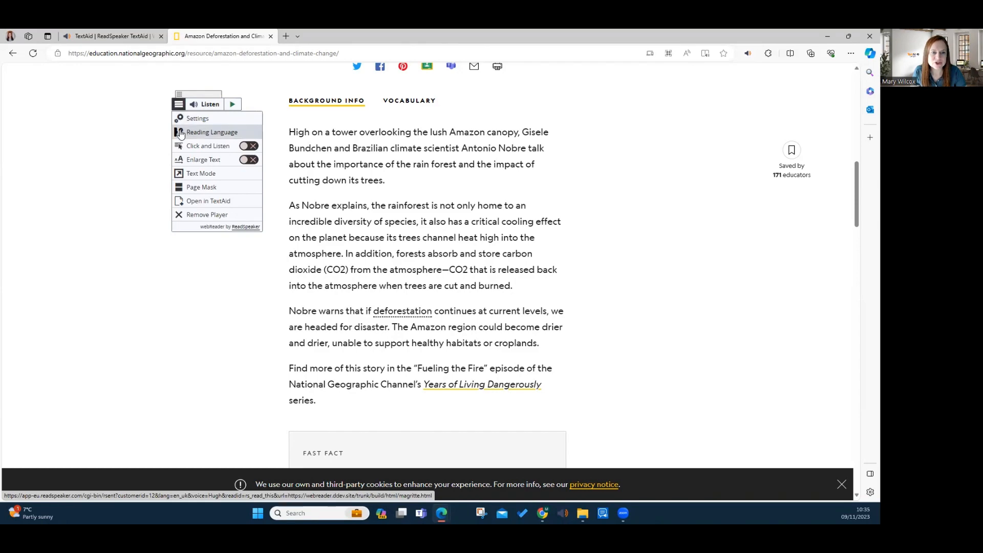
pyautogui.click(199, 189)
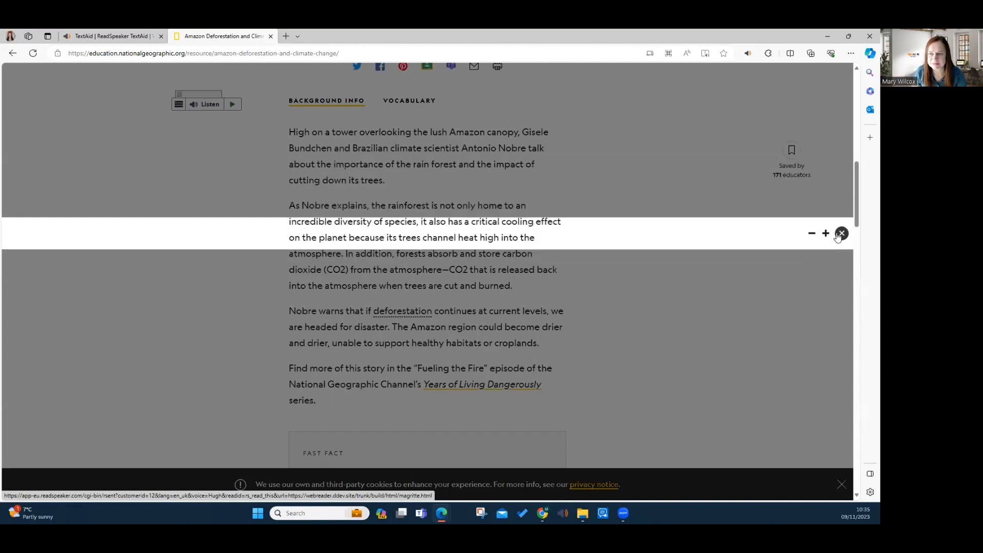
pyautogui.click(840, 237)
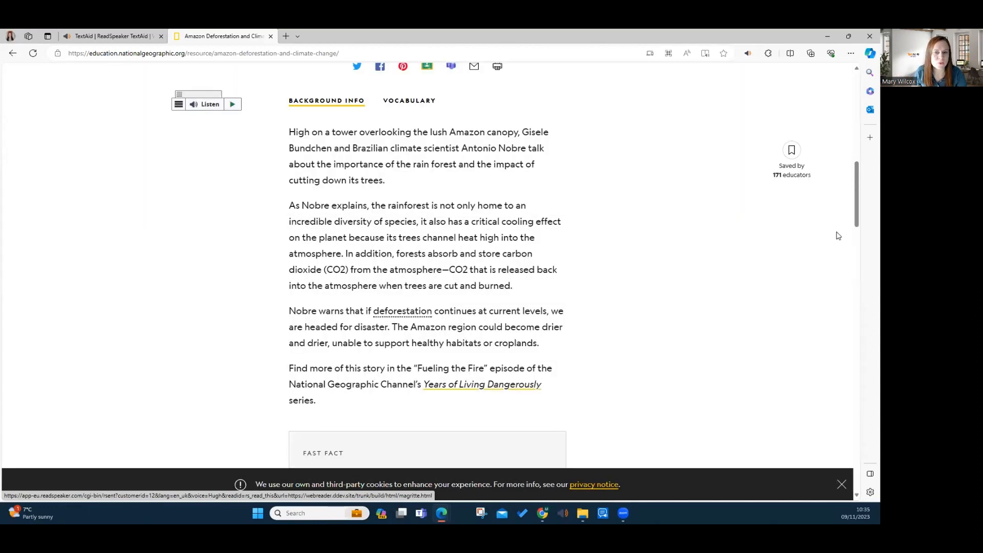
# Enable Enlarge Text in the webReader, have the second paragraph beginning "As Nobre explains" read aloud, and stop the reading
pyautogui.click(178, 106)
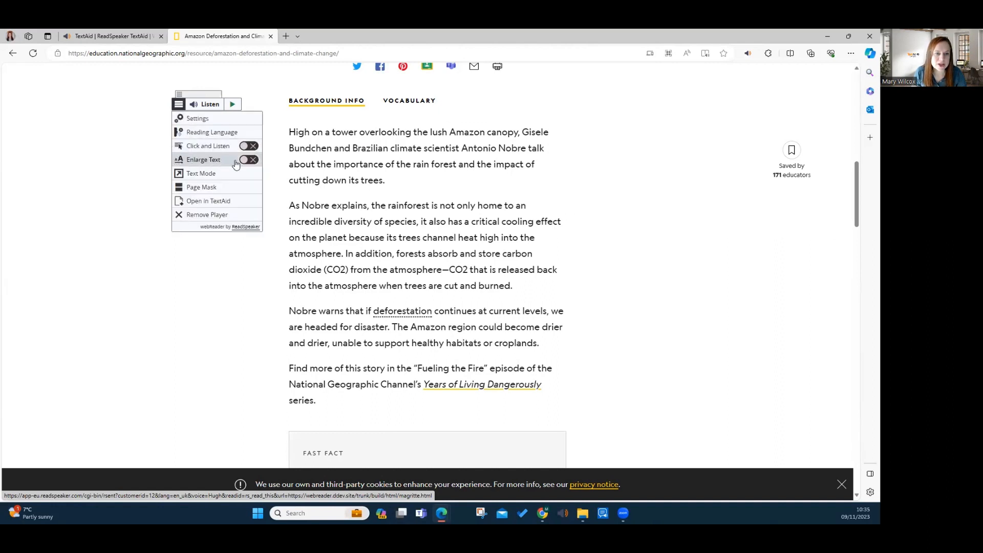
pyautogui.click(253, 160)
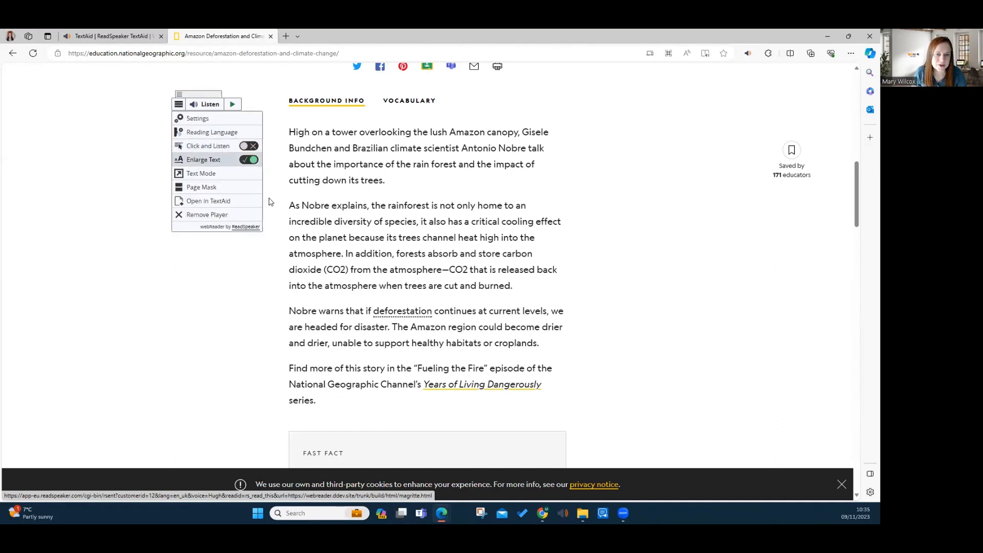
pyautogui.moveTo(289, 204); pyautogui.dragTo(464, 265)
pyautogui.click(474, 275)
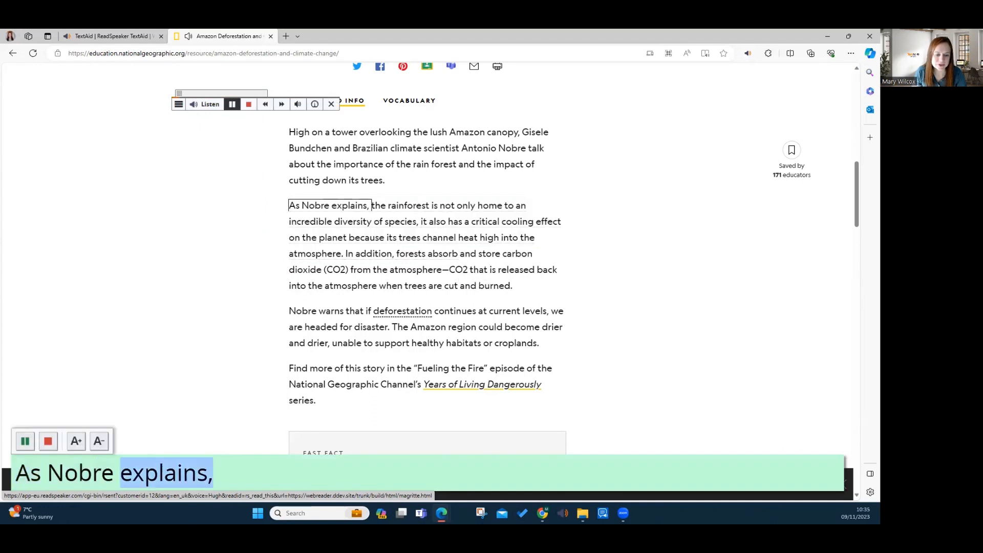
pyautogui.click(49, 442)
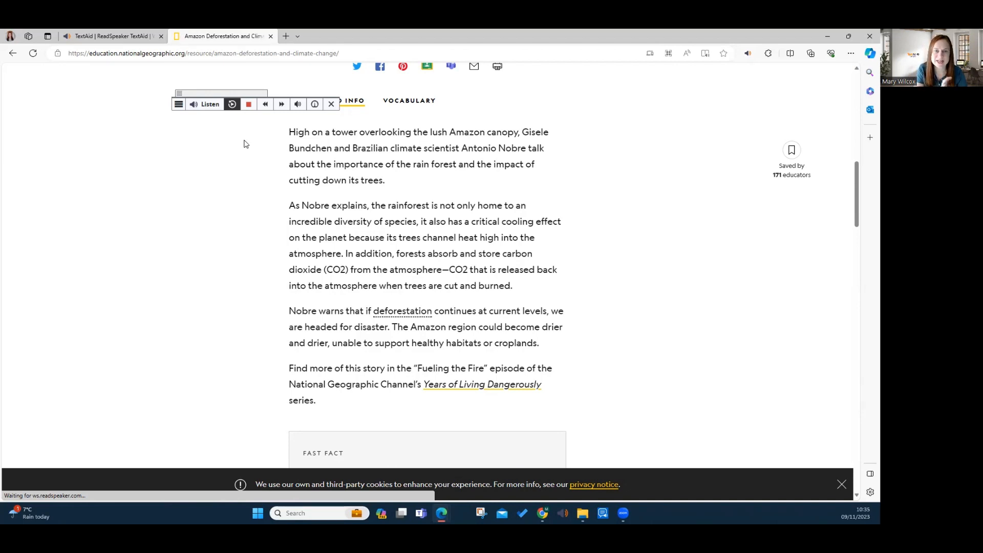
# Enable Click and Listen in the webReader, have the second paragraph read aloud with it, and stop the reading
pyautogui.click(178, 105)
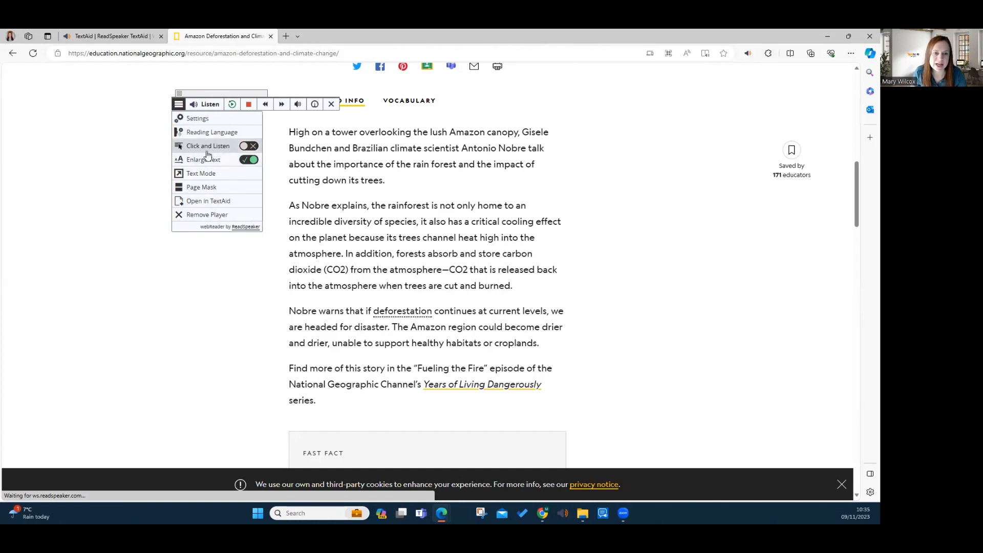
pyautogui.click(243, 147)
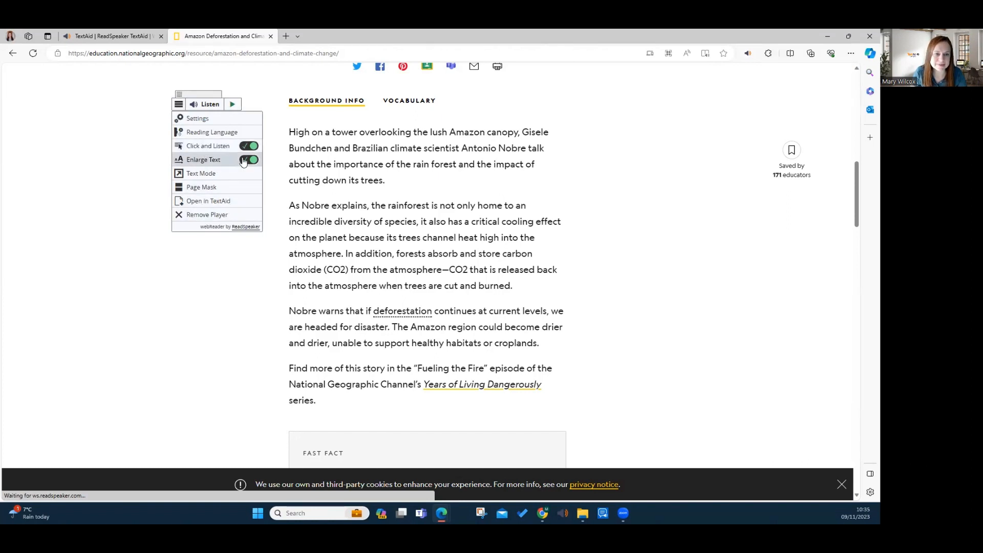
pyautogui.click(362, 207)
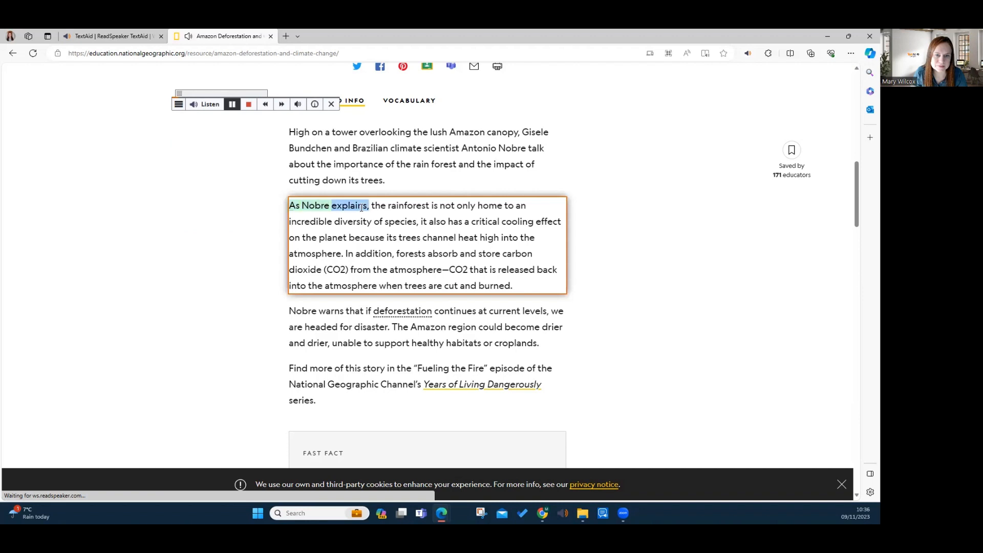
pyautogui.click(249, 105)
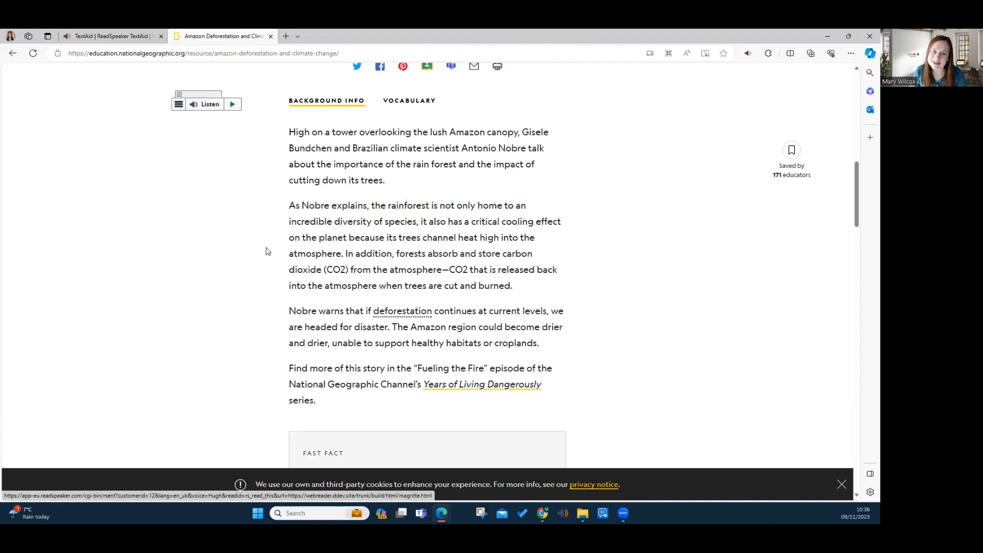
# Select the first Fast Fact box about the Amazon rain forest absorbing CO2 and open it in TextAid
pyautogui.scroll(-1, 266, 251)
pyautogui.scroll(-5, 266, 251)
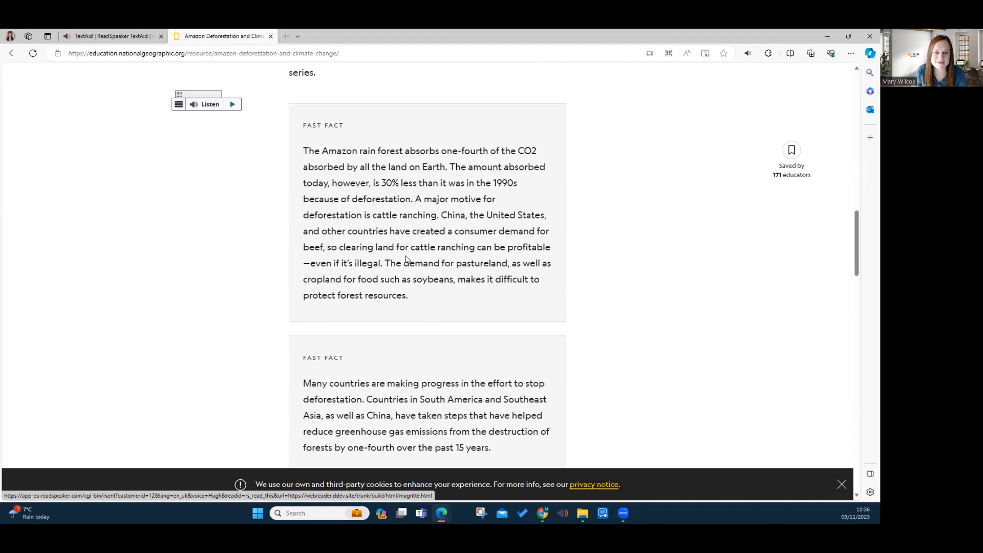
pyautogui.moveTo(414, 299); pyautogui.dragTo(302, 122)
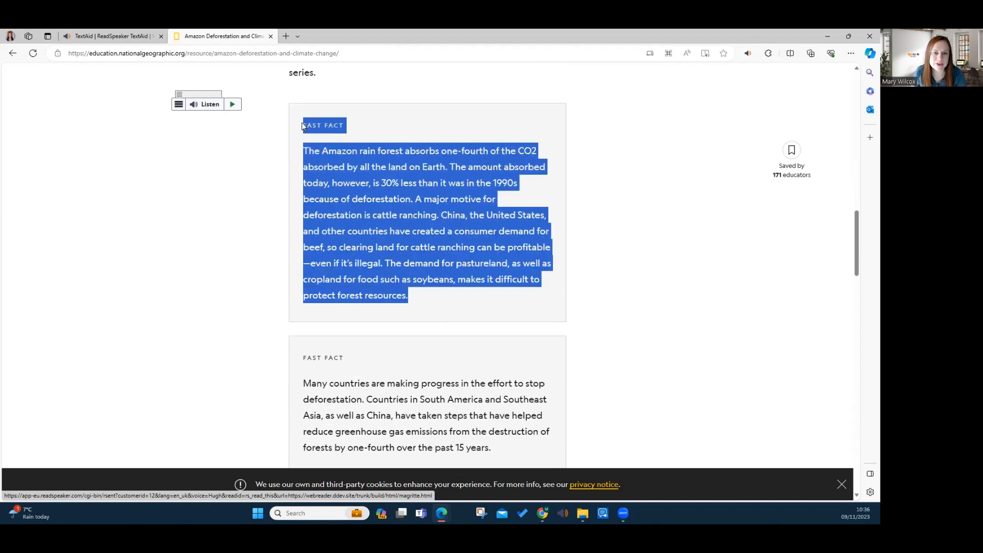
pyautogui.click(179, 104)
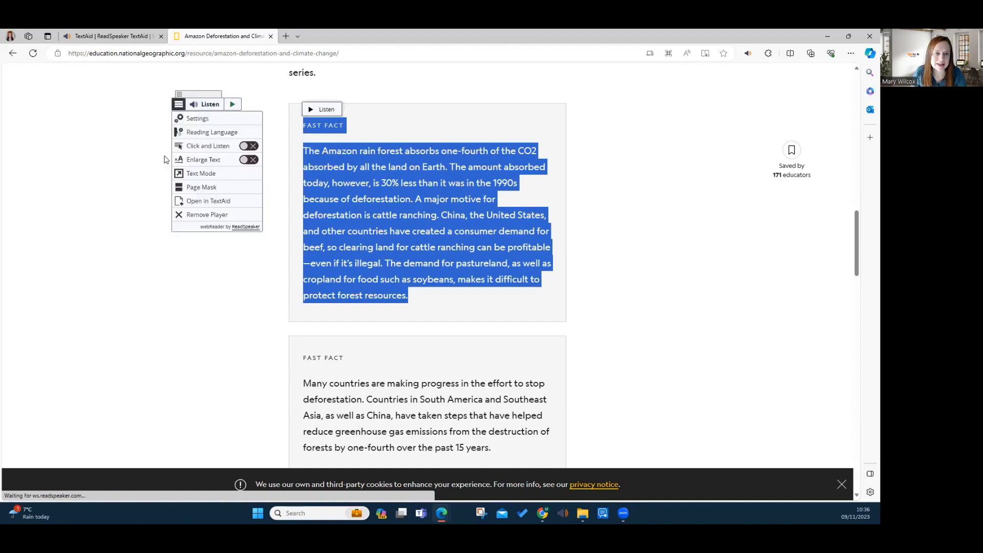
pyautogui.click(211, 202)
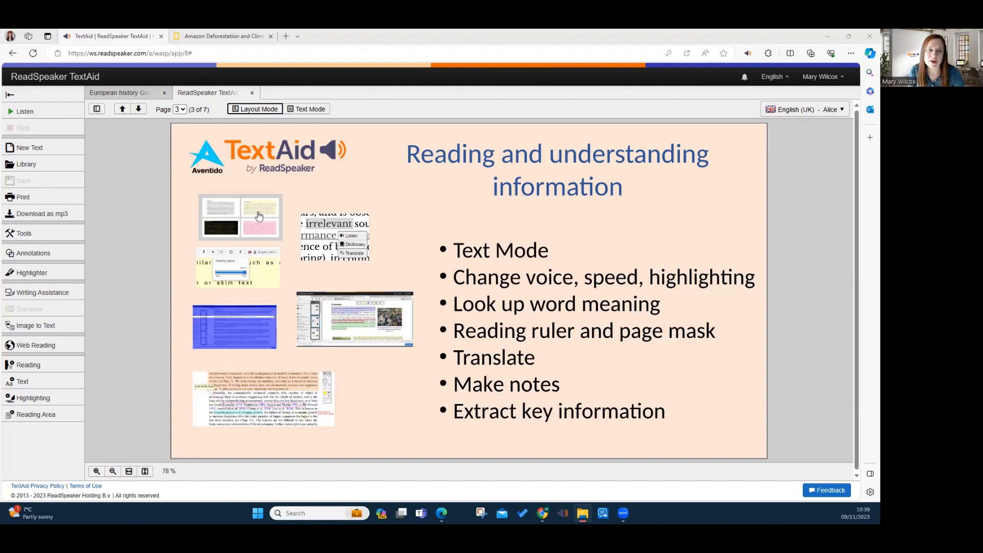
# Upload "AQA GCSE (9–1) Geography booklet extract.pdf" from the computer to the School Files folder of the TextAid library
pyautogui.click(26, 166)
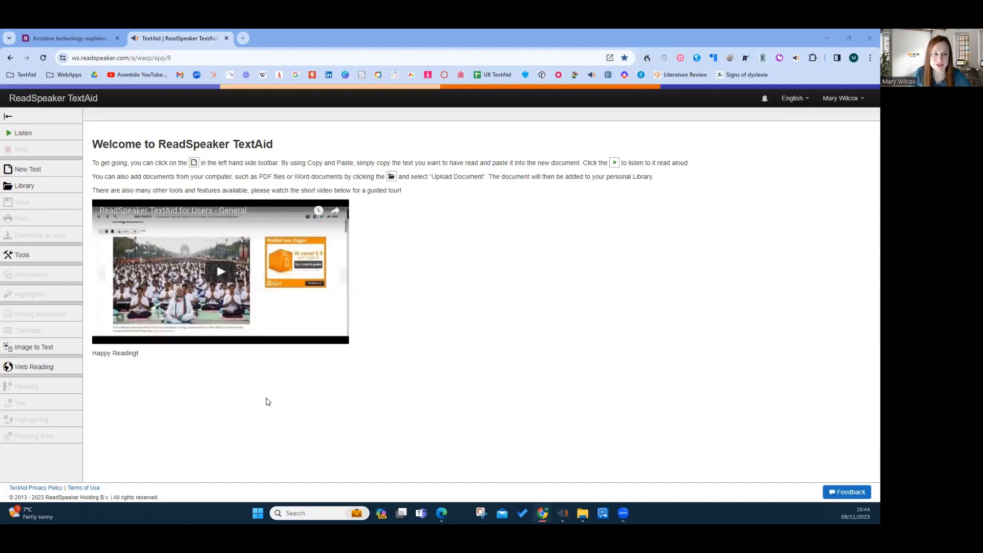
pyautogui.click(19, 190)
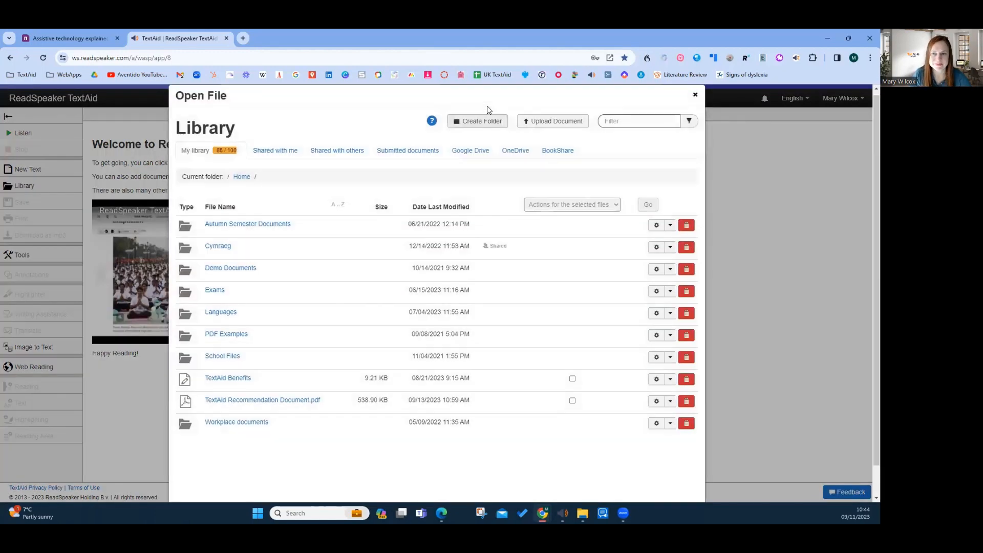
pyautogui.click(223, 356)
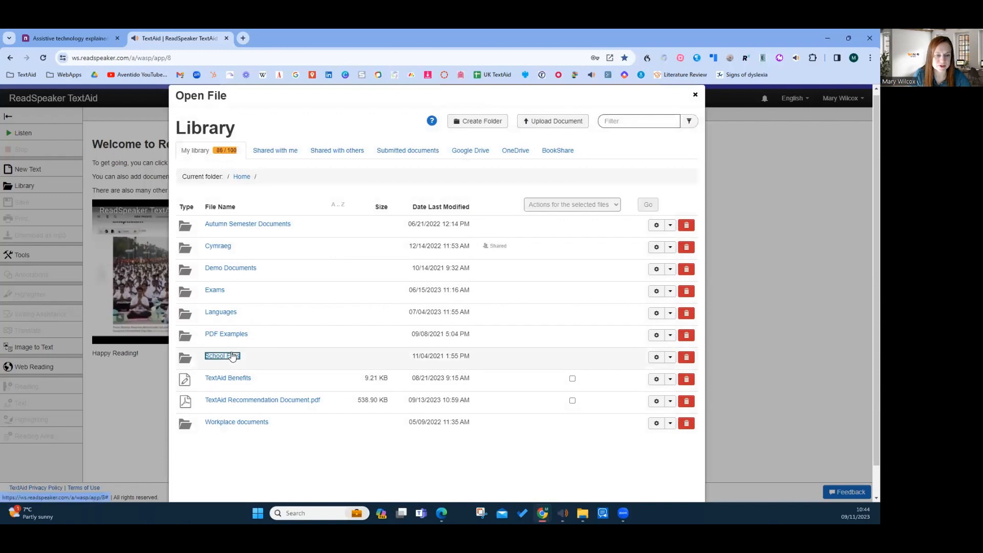
pyautogui.click(558, 123)
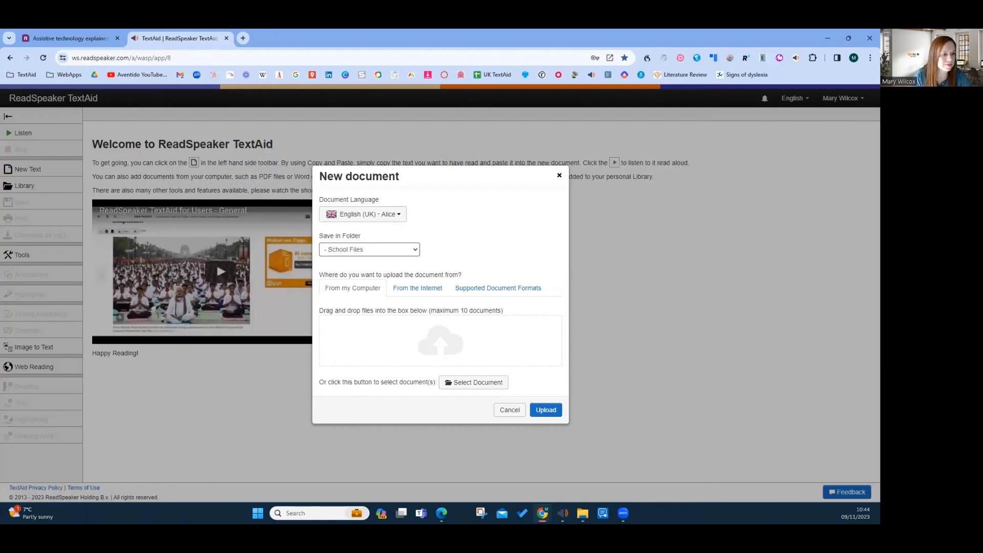
pyautogui.moveTo(311, 400); pyautogui.dragTo(418, 360)
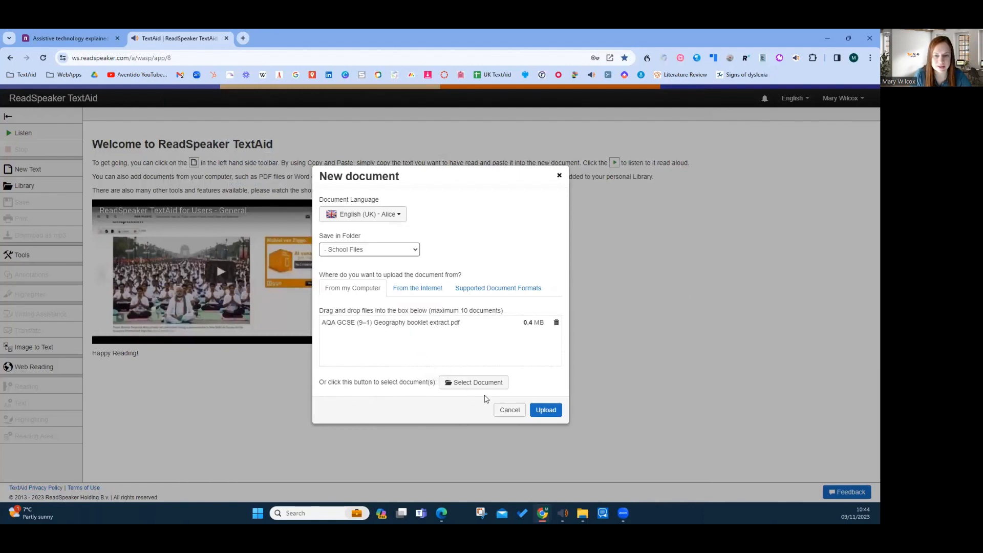
pyautogui.click(542, 411)
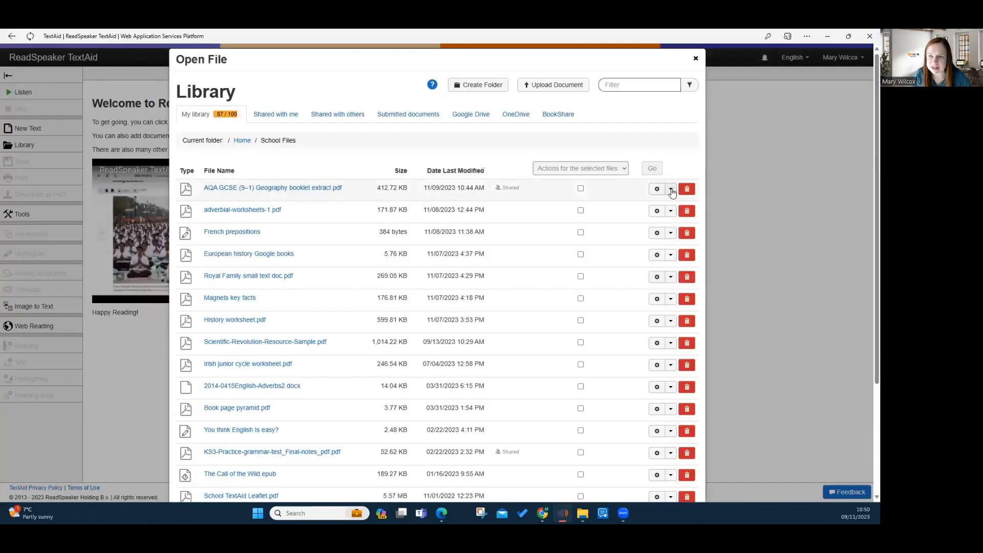
# Share "AQA GCSE (9–1) Geography booklet extract.pdf" with an additional individual user found by first name, and save the sharing settings
pyautogui.click(672, 189)
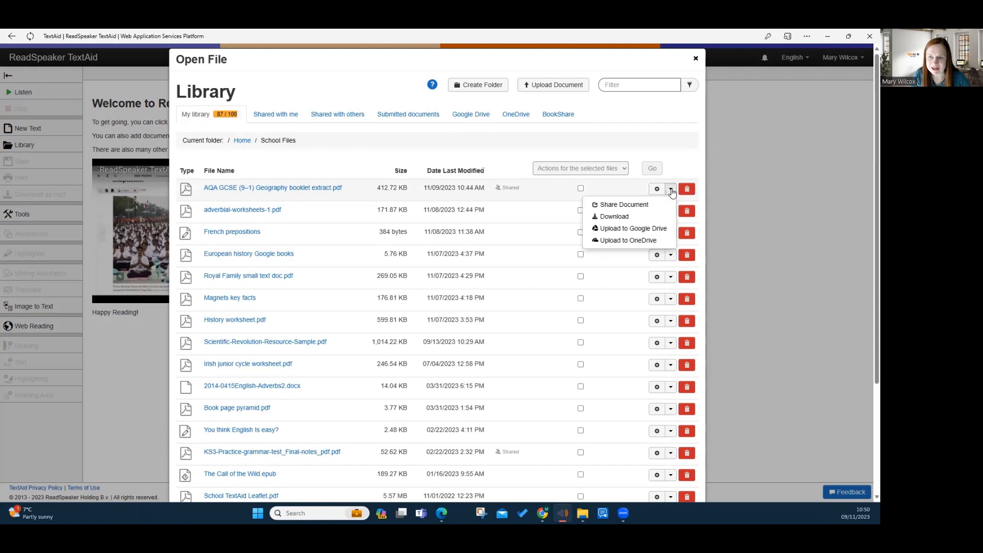
pyautogui.click(646, 208)
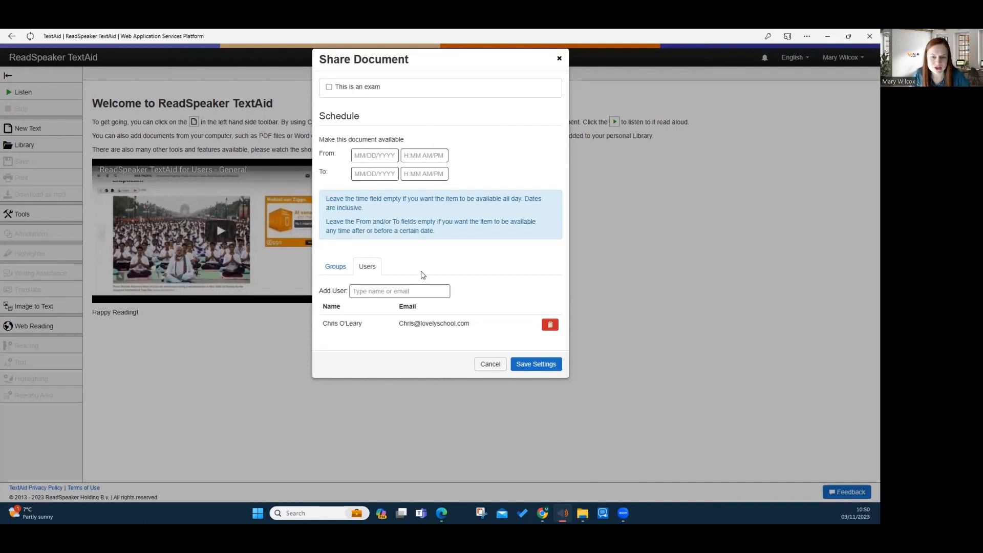
pyautogui.click(330, 267)
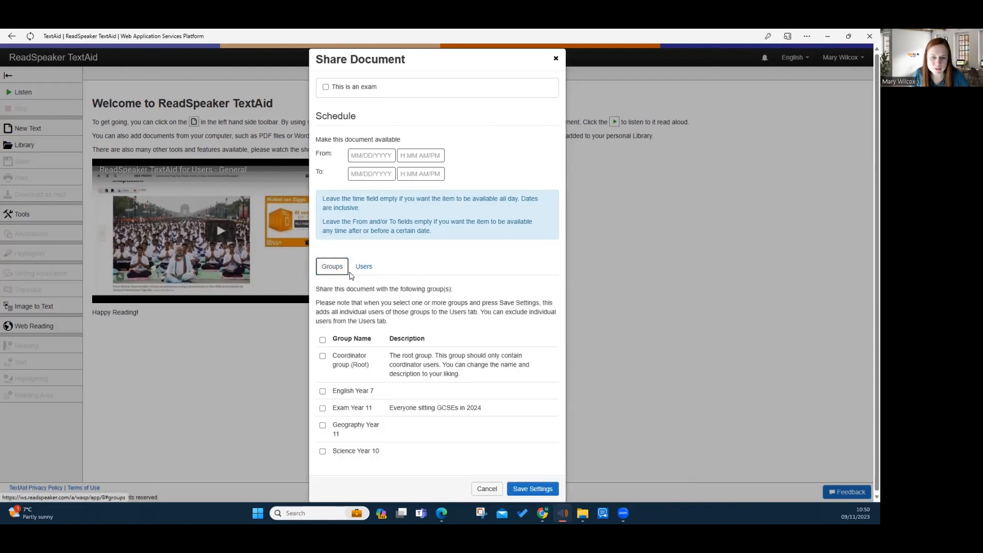
pyautogui.click(364, 266)
pyautogui.click(362, 291)
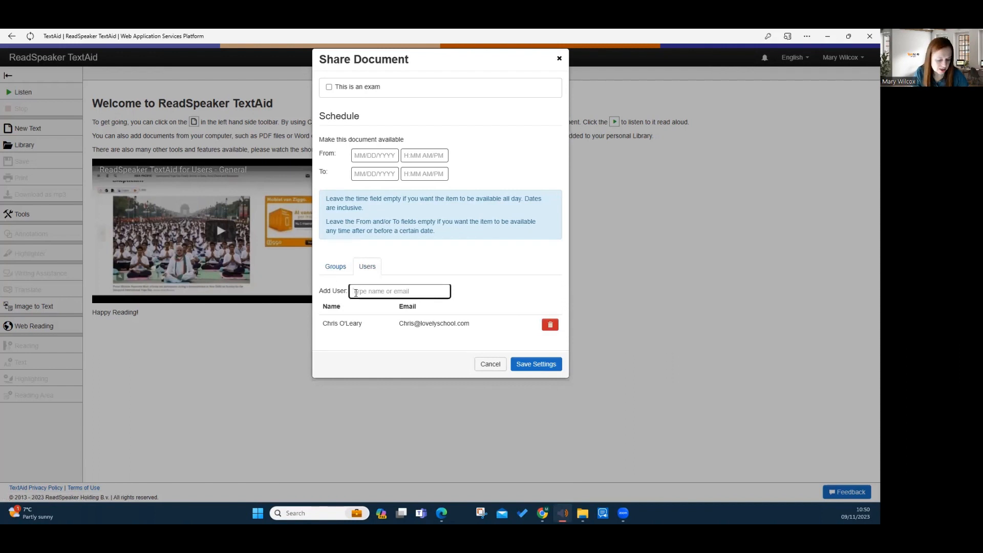
pyautogui.write('mary')
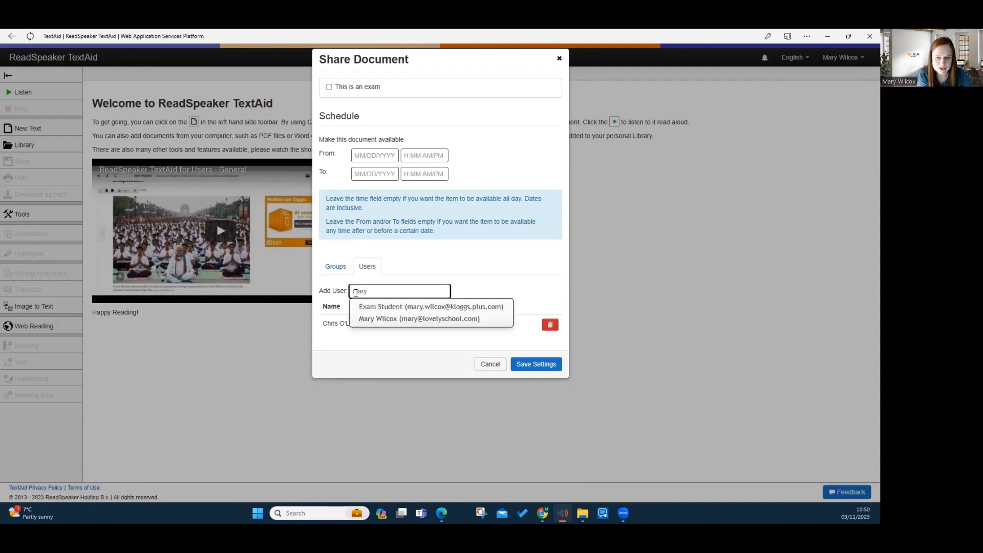
pyautogui.click(419, 318)
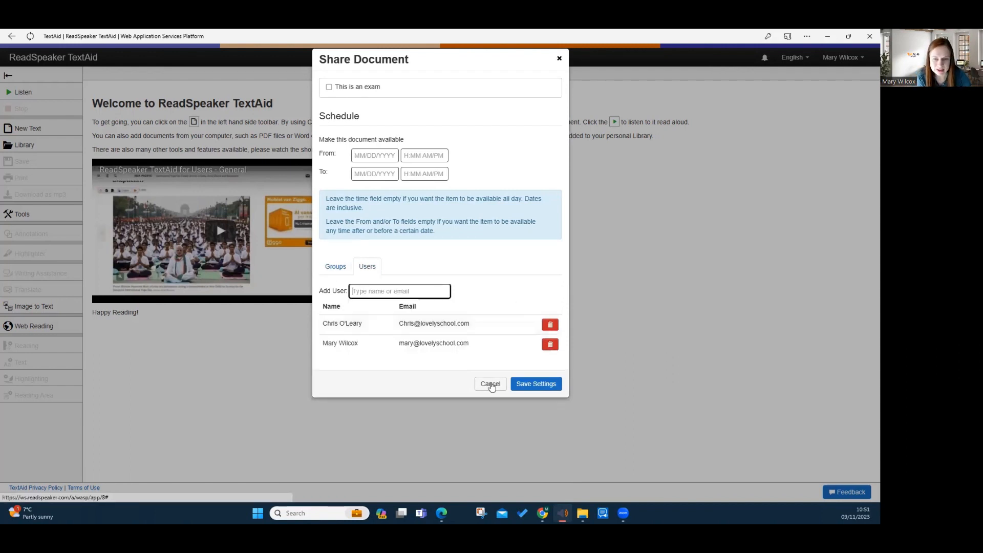
pyautogui.click(535, 384)
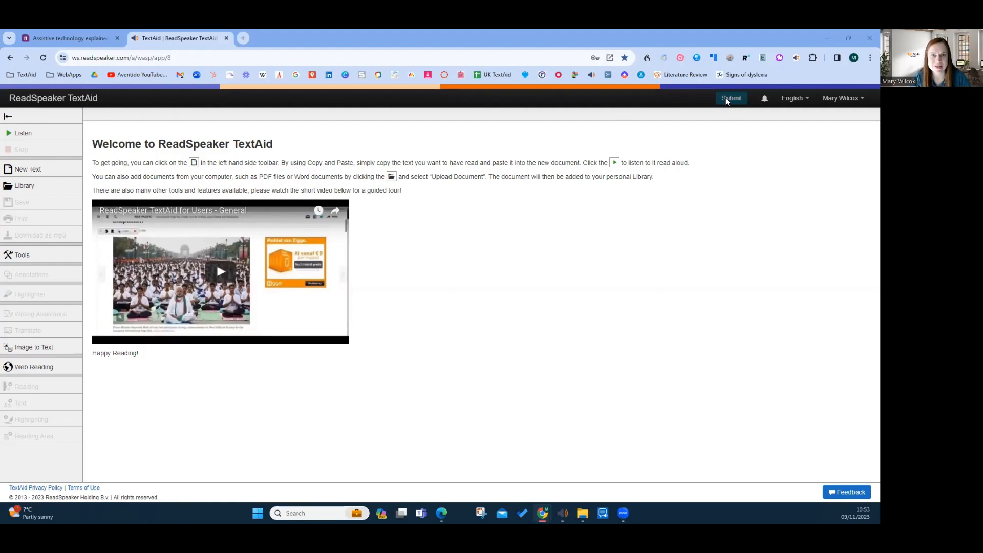
# Open "AQA GCSE (9–1) Geography booklet extract.pdf" from the library files shared with the student account
pyautogui.click(22, 189)
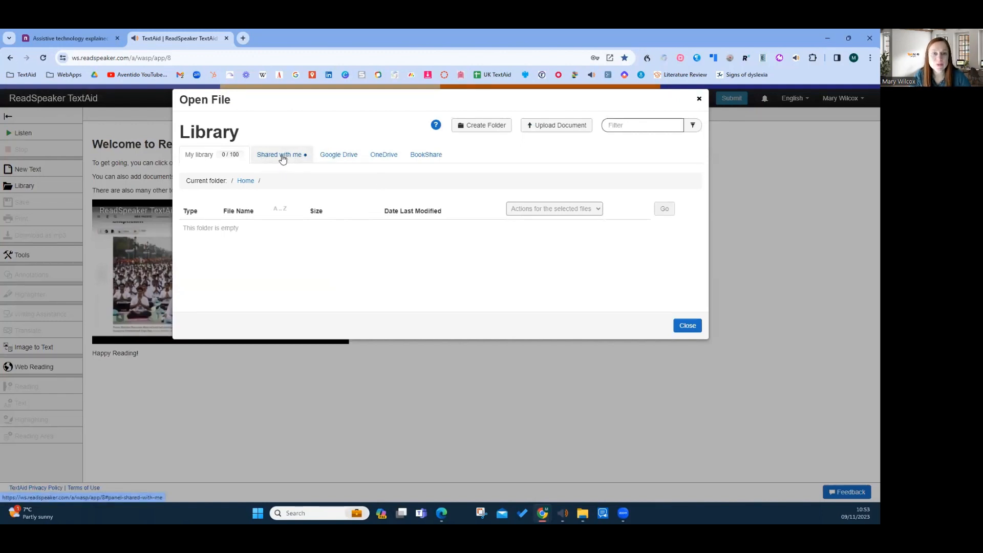
pyautogui.click(282, 159)
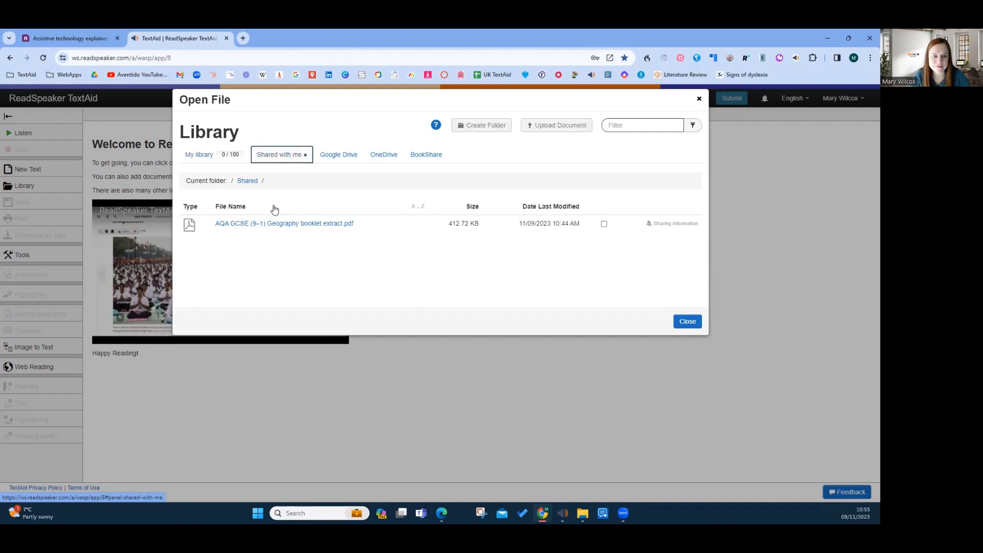
pyautogui.click(302, 225)
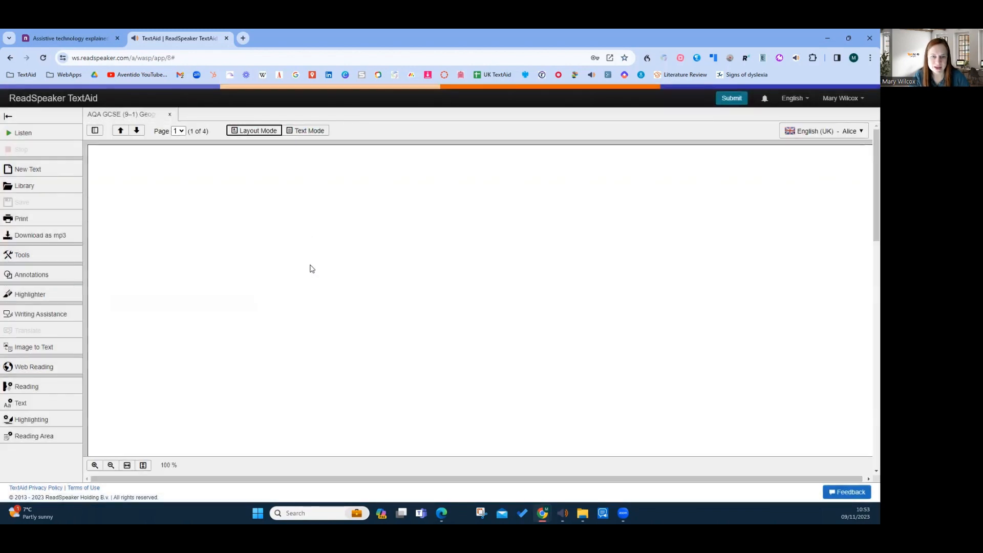
# Have the sentence beginning "On 6 April 2009" under the L'Aquila earthquake heading read aloud, and pause the reading
pyautogui.scroll(-3, 379, 328)
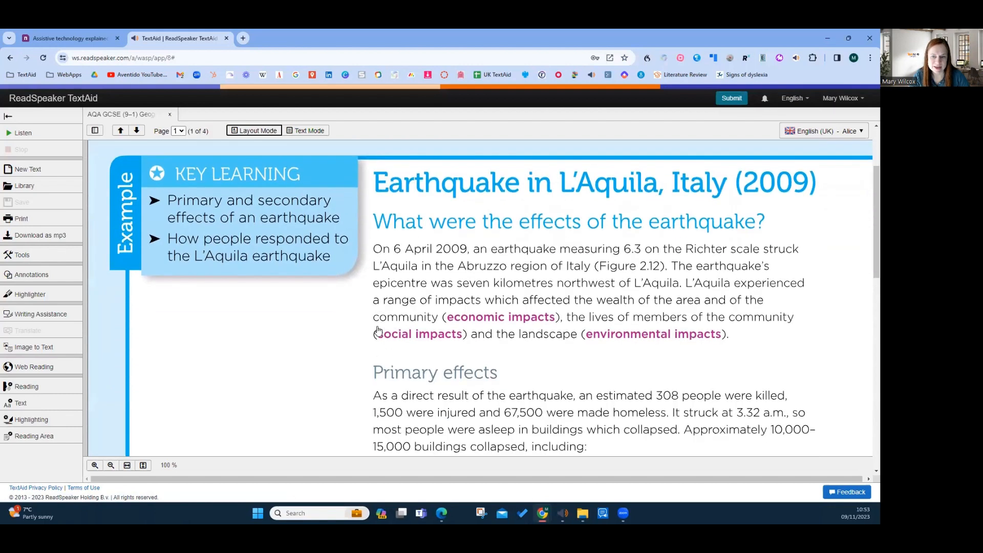
pyautogui.scroll(2, 378, 331)
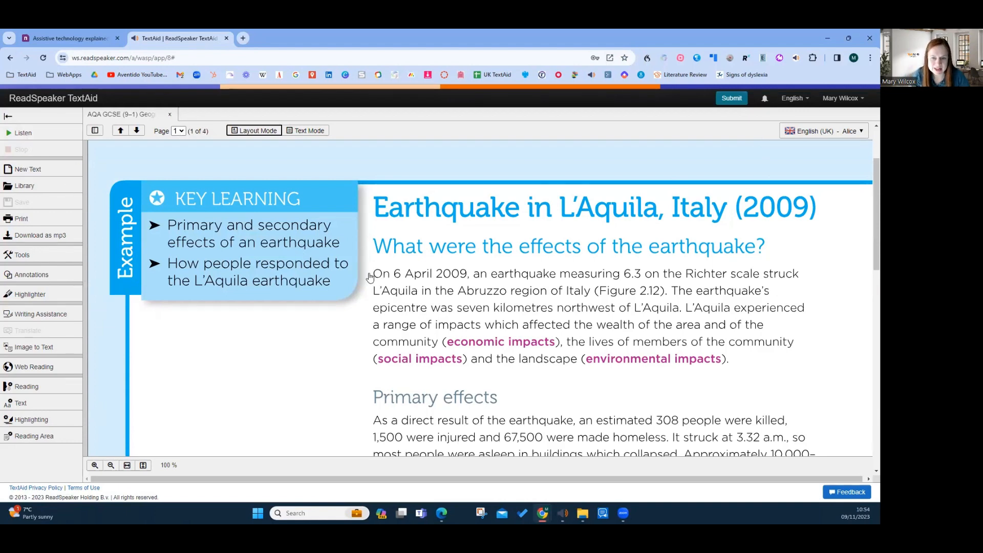
pyautogui.moveTo(374, 277); pyautogui.dragTo(668, 297)
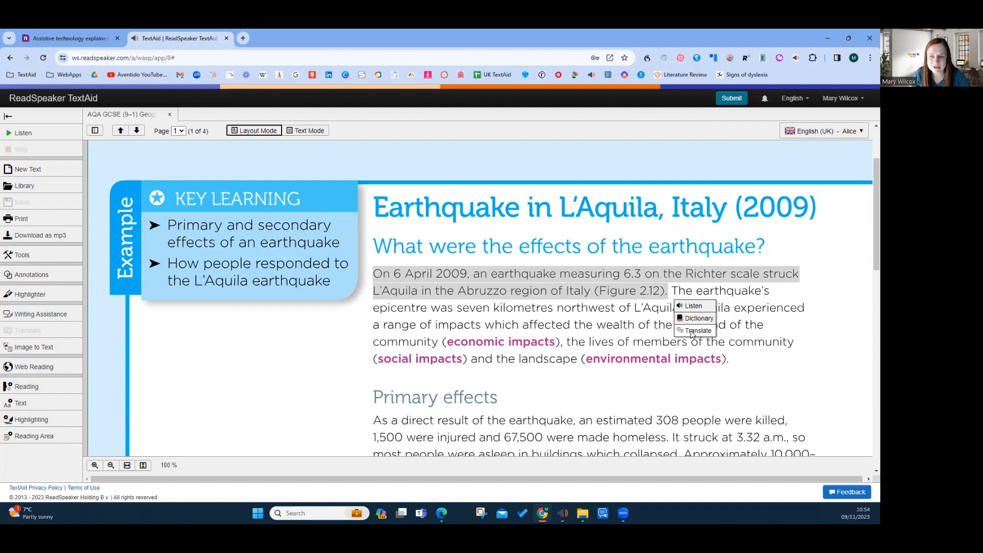
pyautogui.click(693, 306)
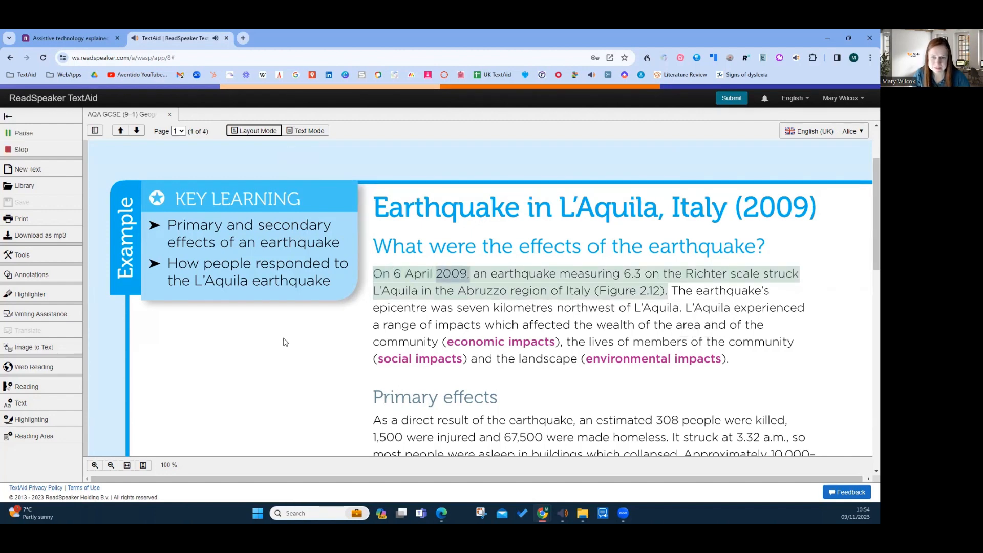
pyautogui.click(23, 134)
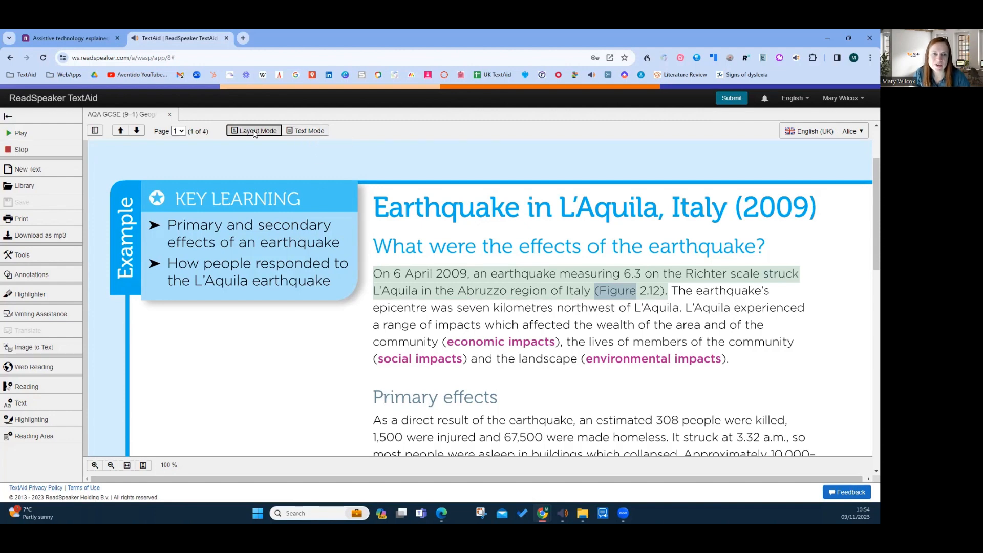
# Switch the document to Text Mode and look through the first page down to the Primary effects section
pyautogui.click(312, 130)
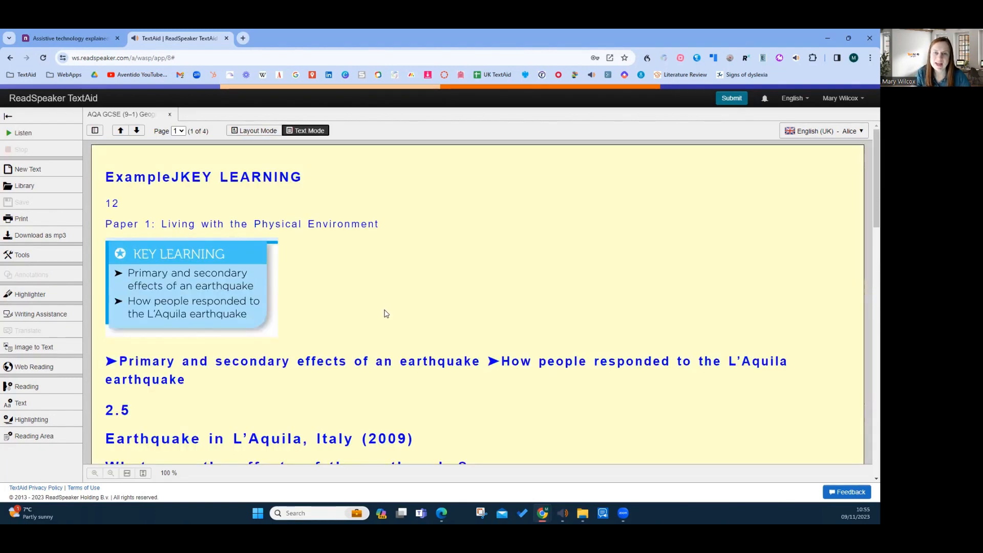
pyautogui.scroll(-4, 386, 314)
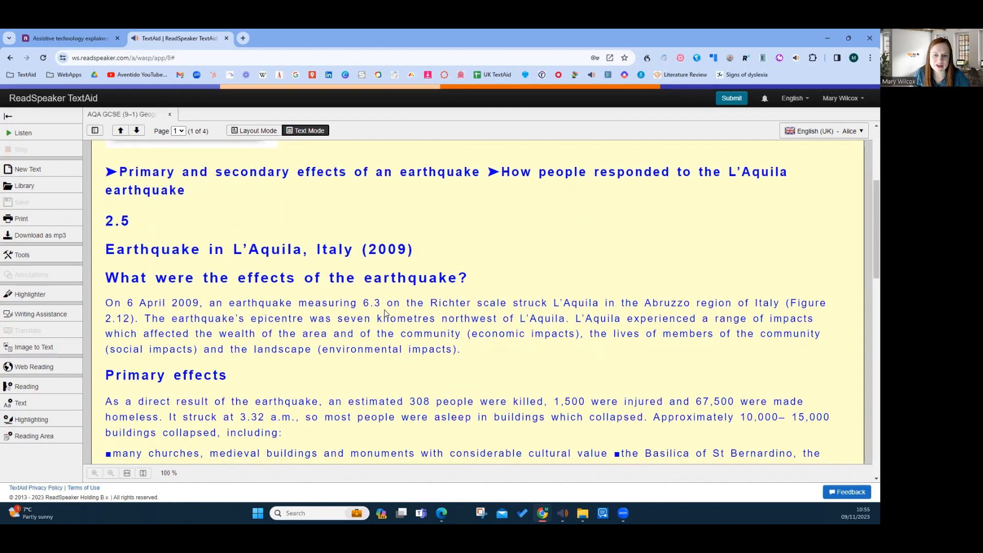
pyautogui.scroll(-1, 385, 309)
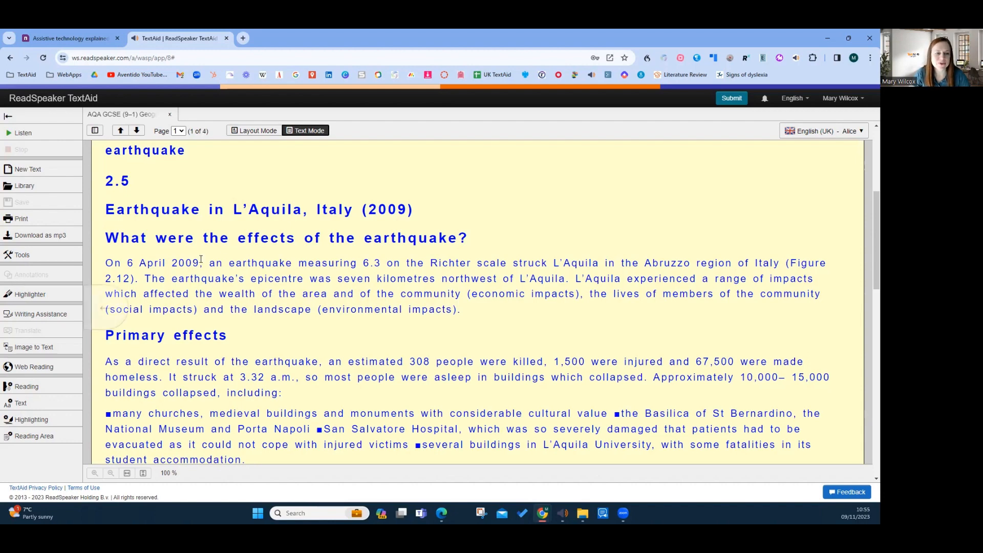
pyautogui.scroll(-3, 201, 266)
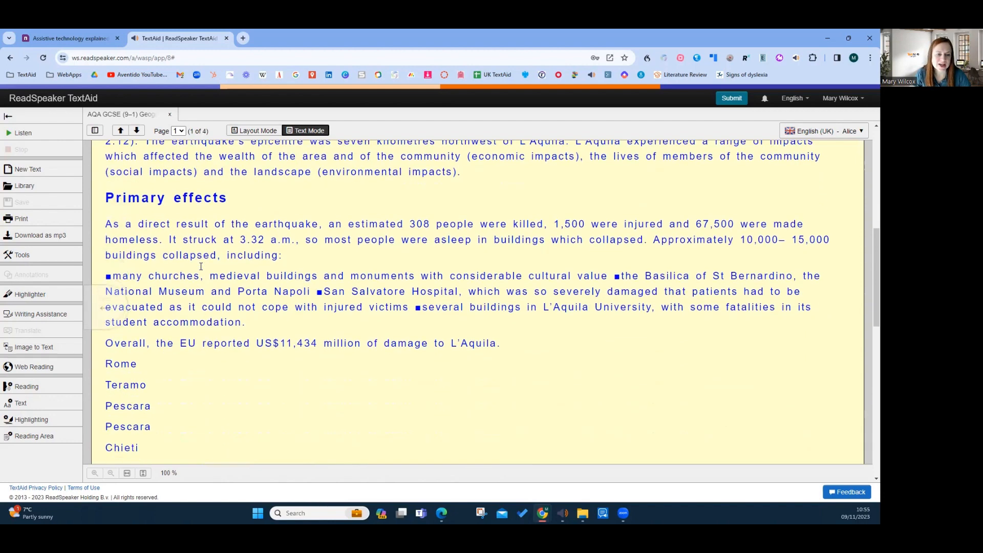
# Set the reading voice to English - Shannon and have "of the earthquake, an estimated 308 people were killed" read aloud
pyautogui.click(796, 133)
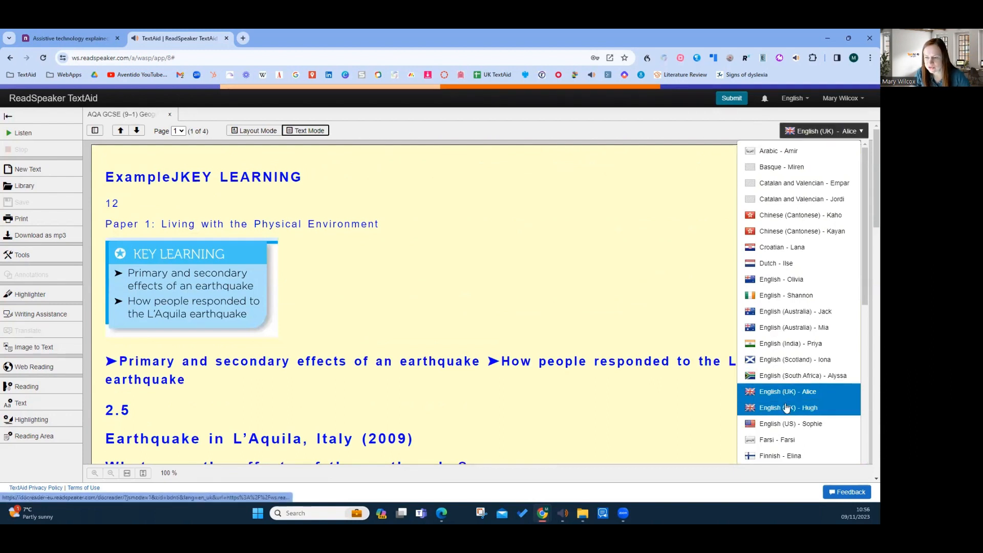
pyautogui.click(786, 296)
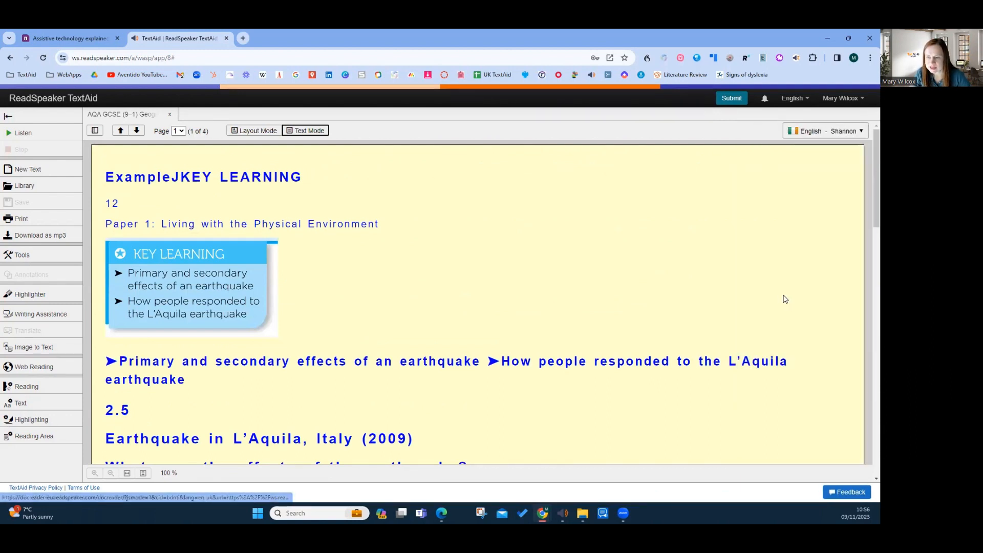
pyautogui.scroll(-4, 311, 300)
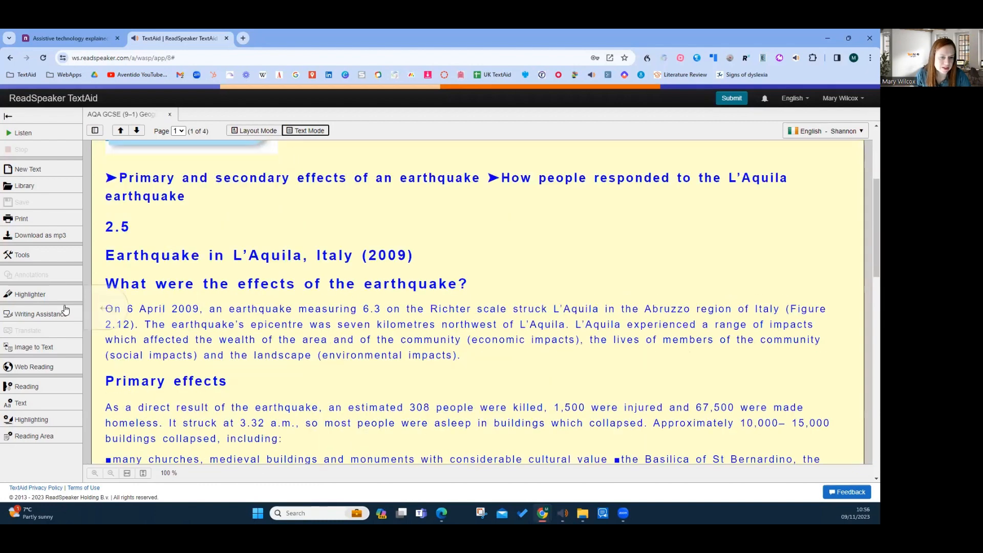
pyautogui.scroll(-2, 109, 320)
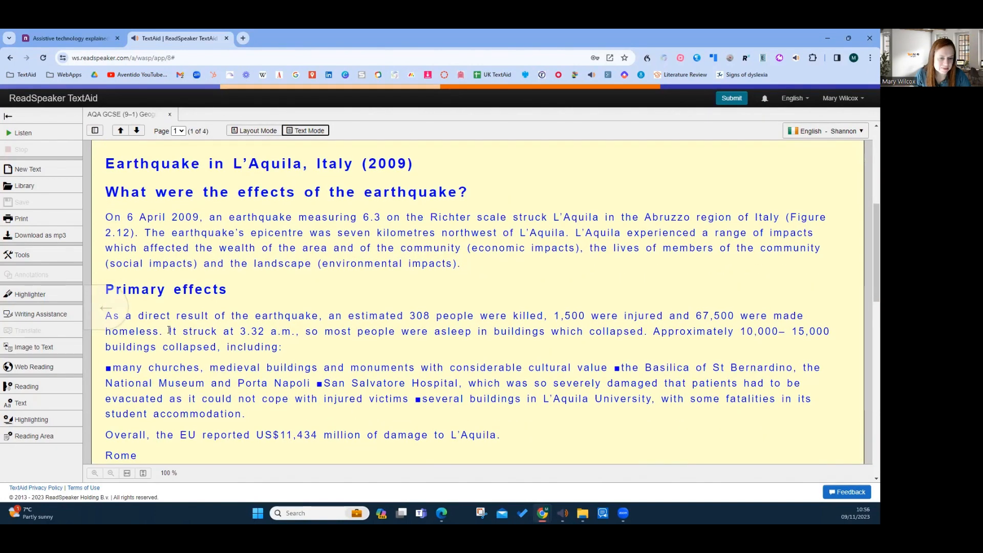
pyautogui.moveTo(214, 315); pyautogui.dragTo(543, 316)
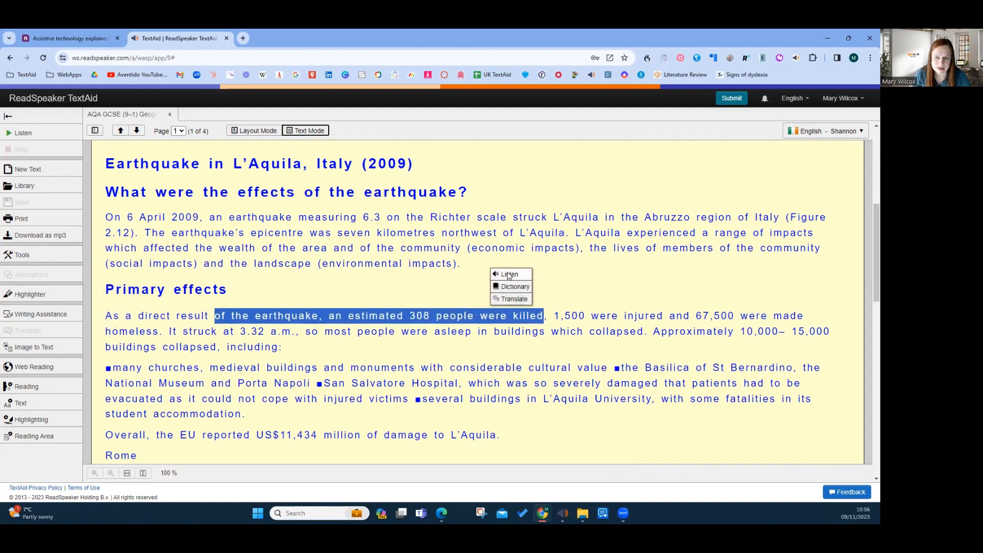
pyautogui.click(508, 275)
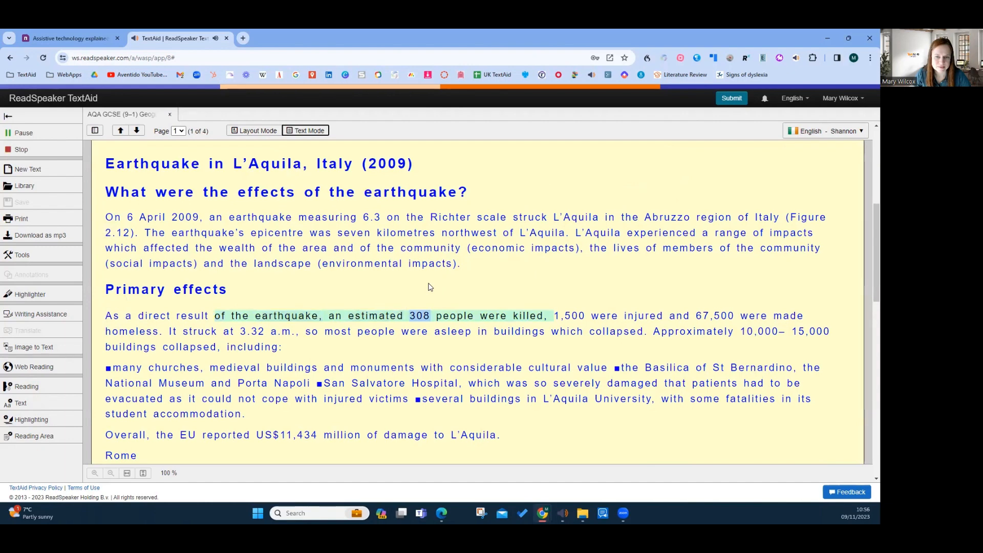
pyautogui.click(20, 145)
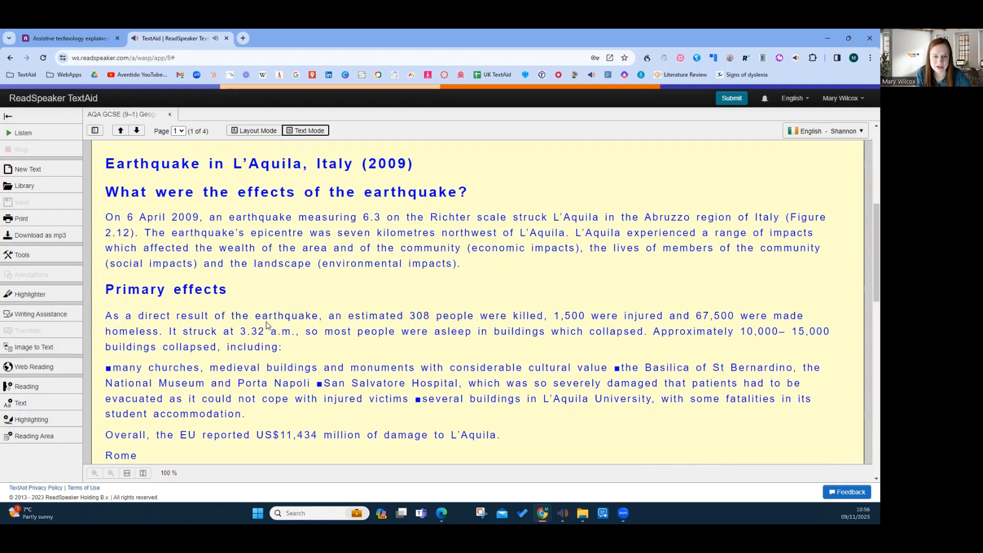
# Try the underlined Aa style for word highlighting in the Highlighting Settings, and set the word colour back to light blue
pyautogui.click(30, 408)
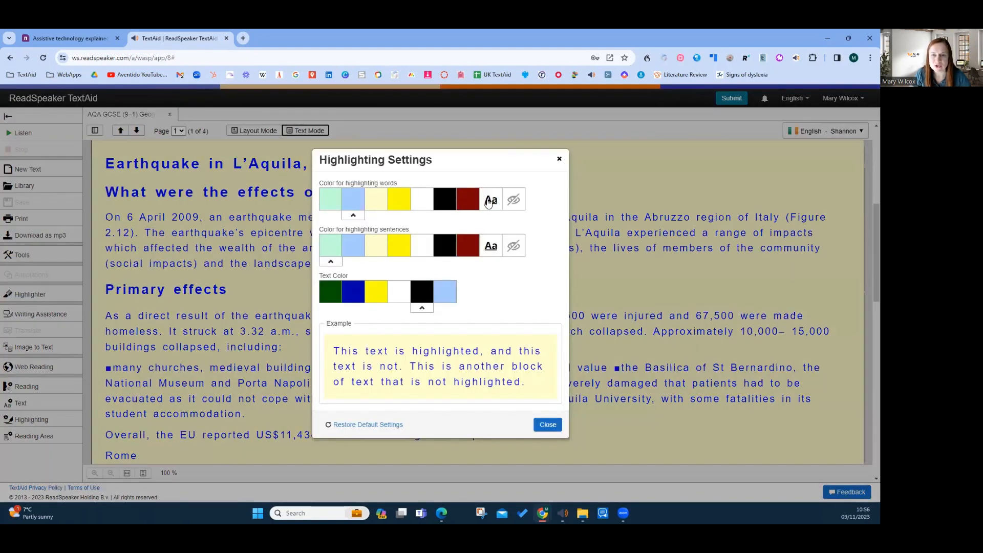
pyautogui.click(489, 202)
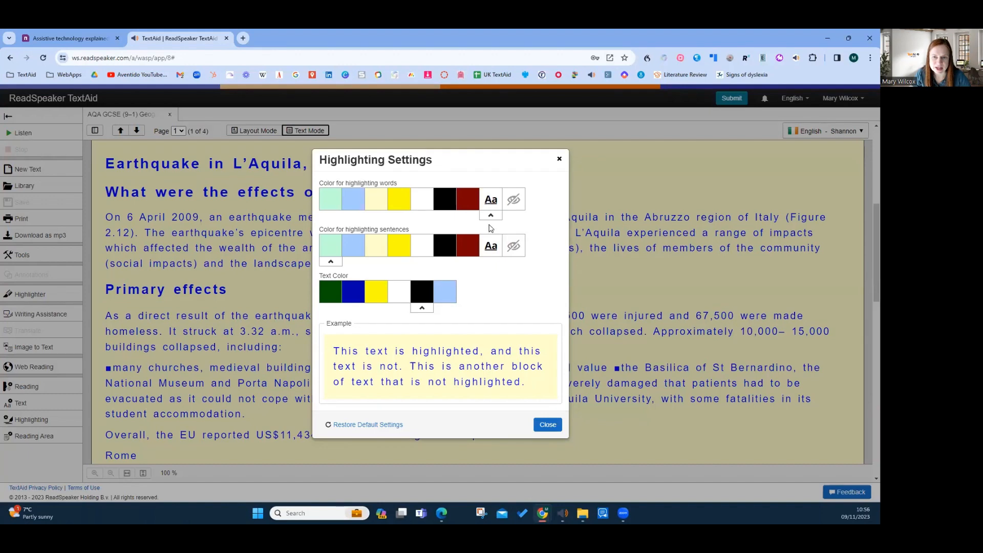
pyautogui.click(357, 202)
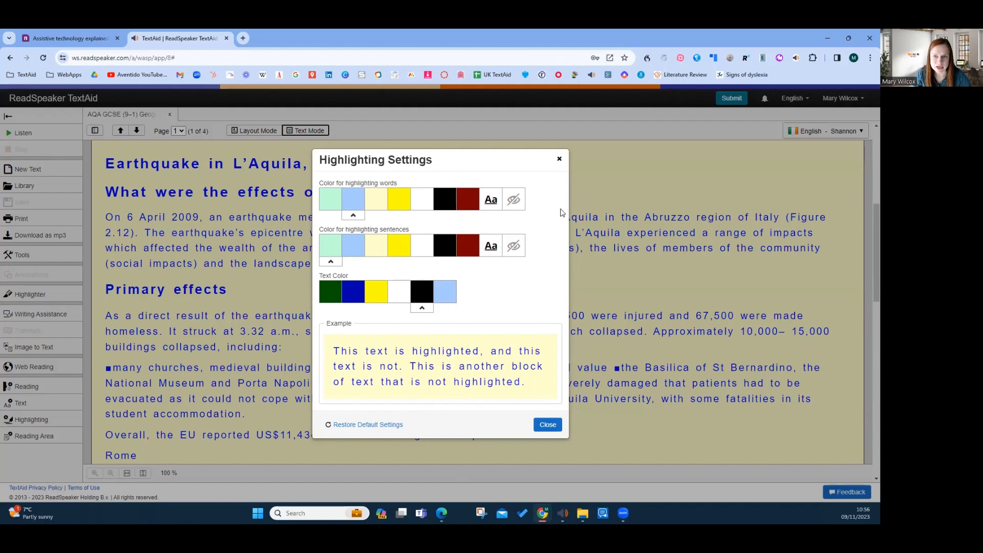
pyautogui.click(560, 160)
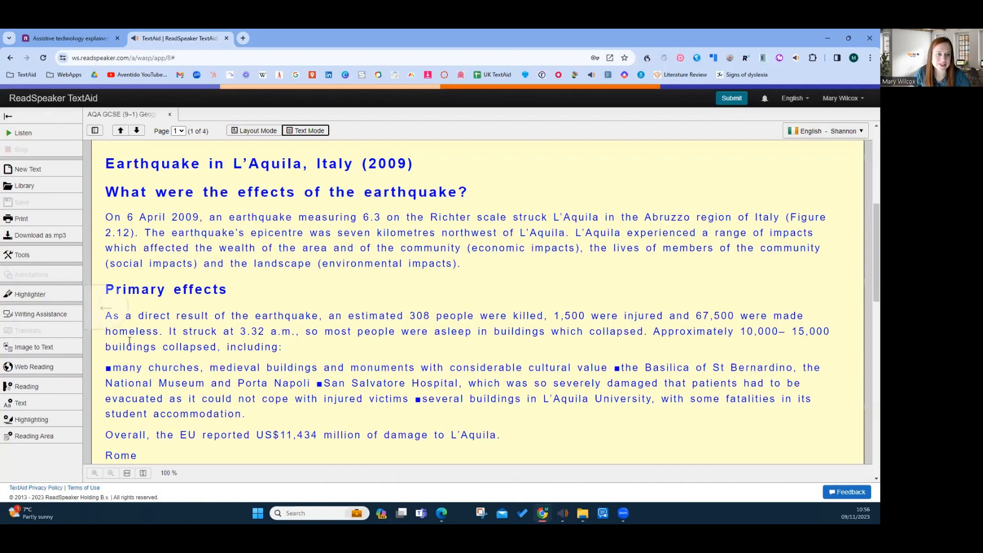
# Turn on the Page Mask, narrow its focus area to about one line of text, and switch its keyboard mode on and off
pyautogui.click(36, 259)
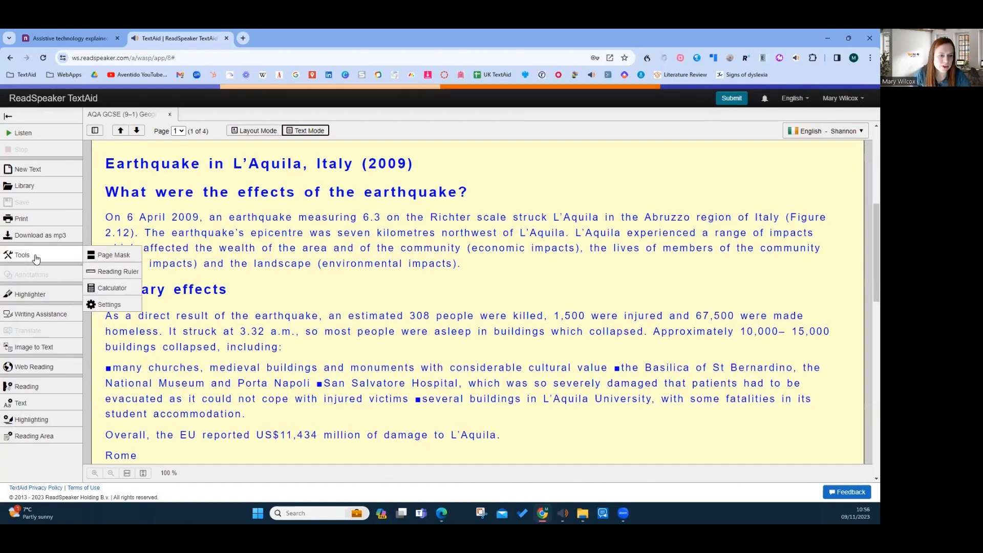
pyautogui.click(110, 260)
pyautogui.click(829, 263)
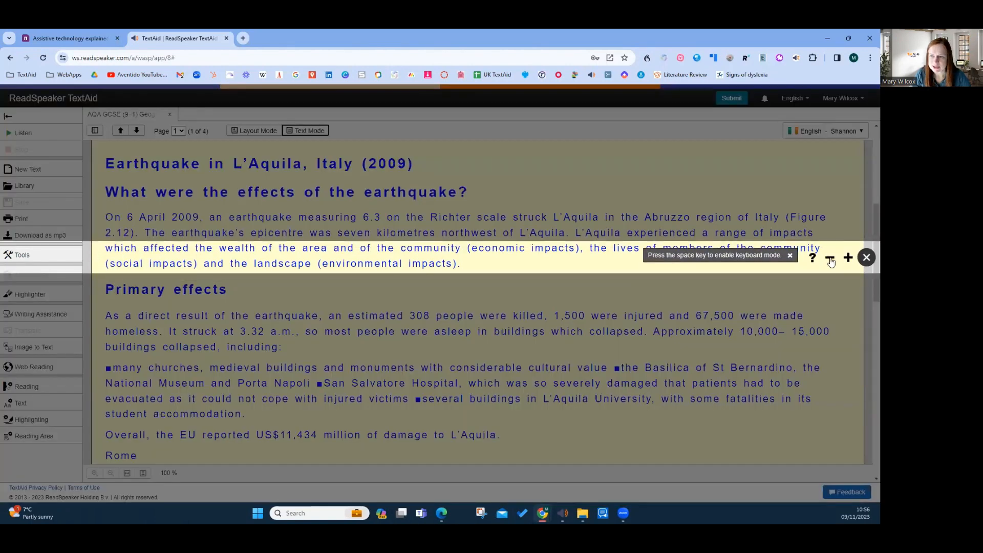
pyautogui.click(830, 261)
pyautogui.click(830, 259)
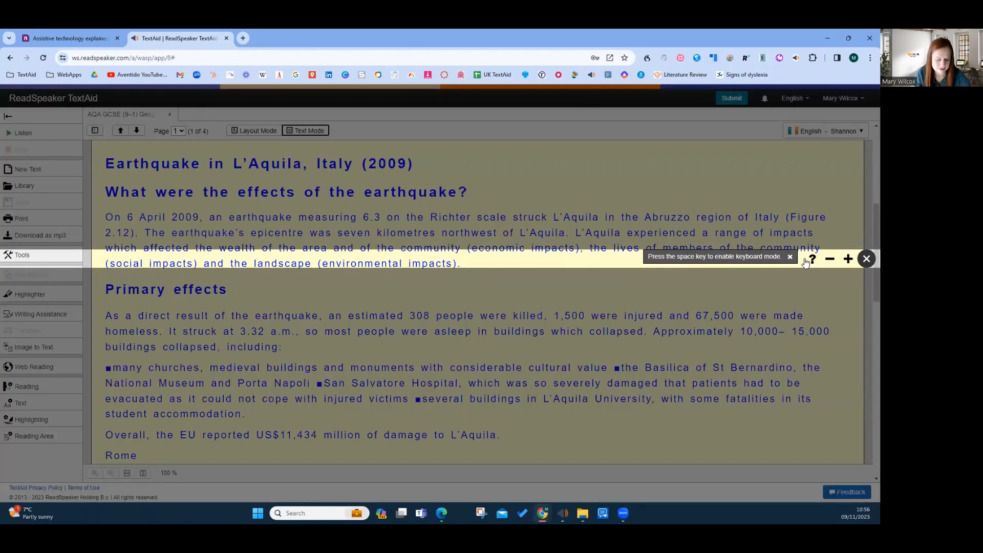
pyautogui.press('space')
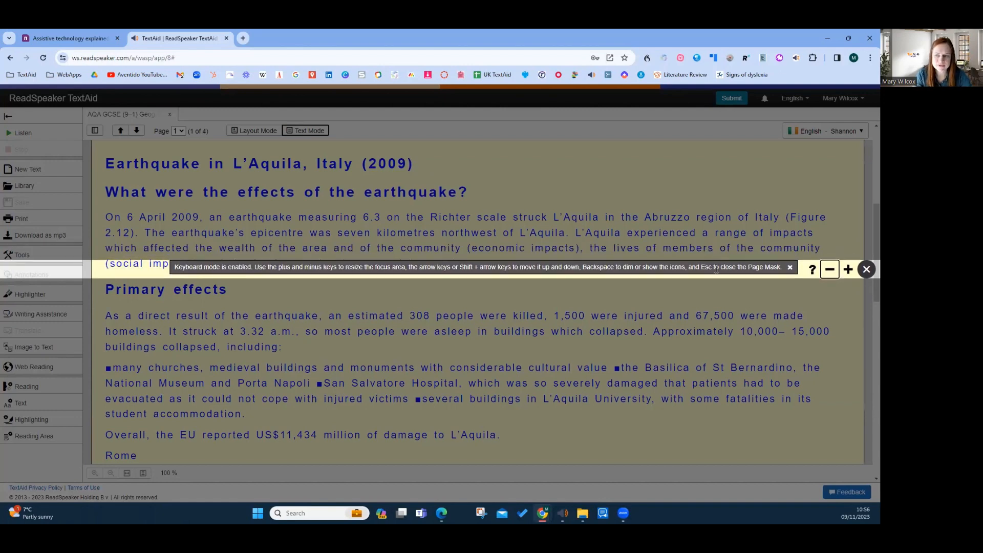
pyautogui.press('space')
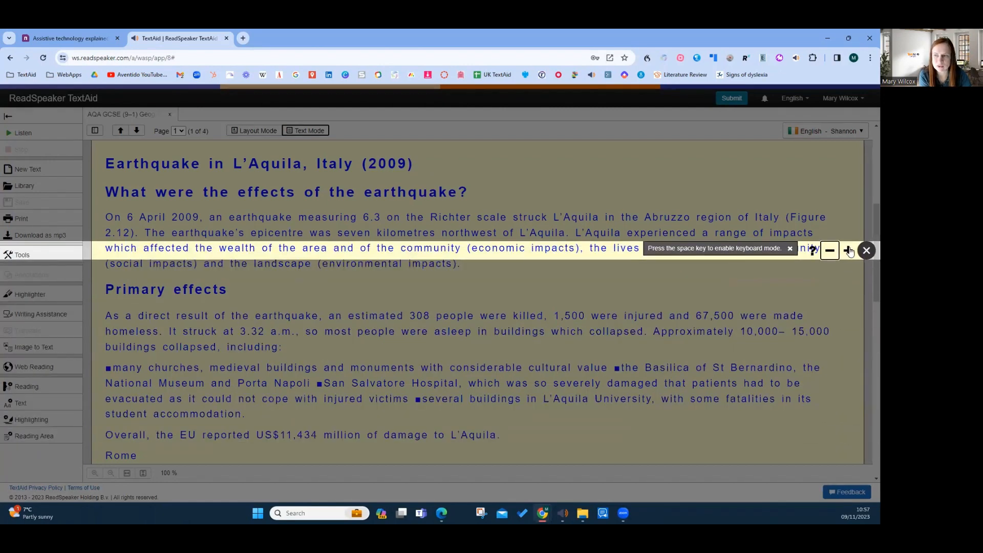
# Turn off the Page Mask and set its focus area to light blue at about two-thirds transparency in the reading tools settings
pyautogui.click(866, 248)
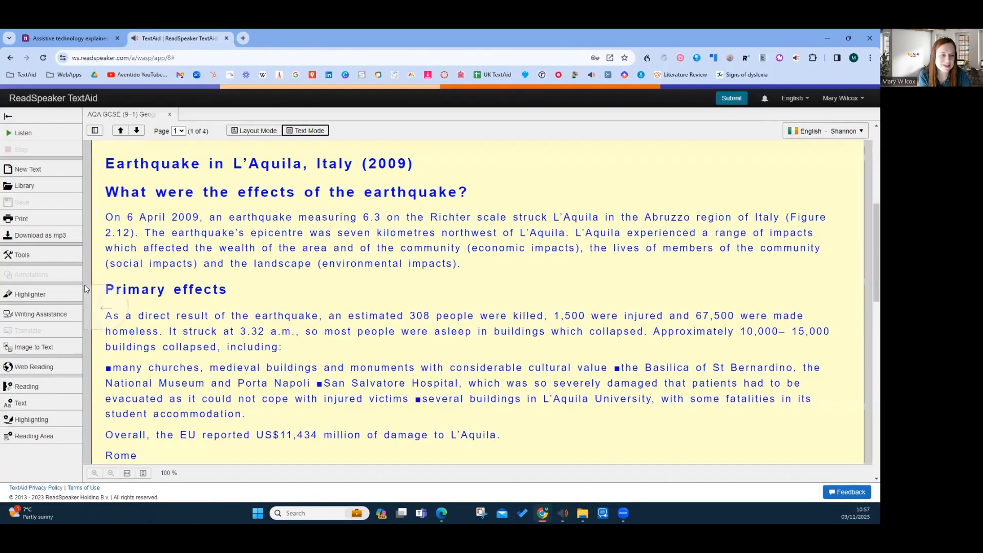
pyautogui.click(86, 254)
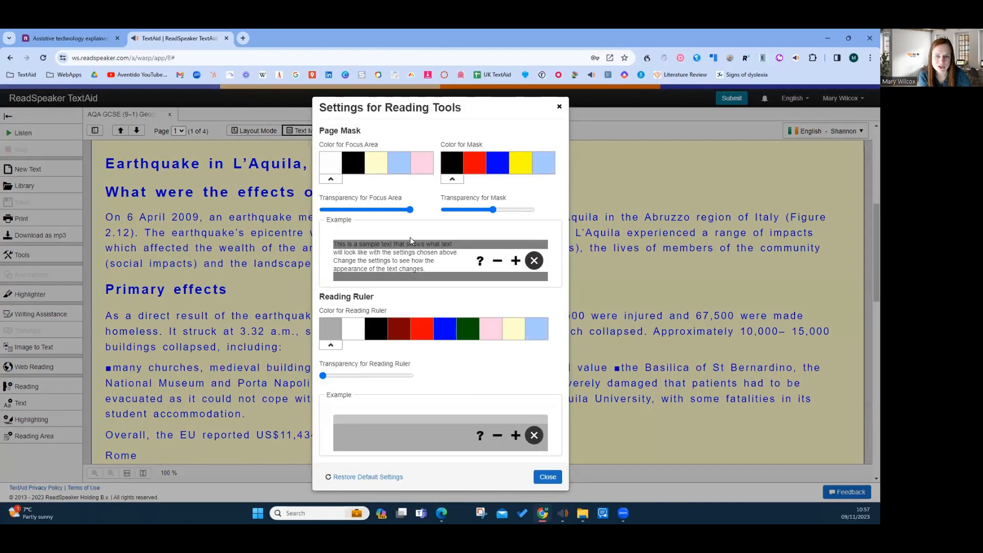
pyautogui.click(402, 168)
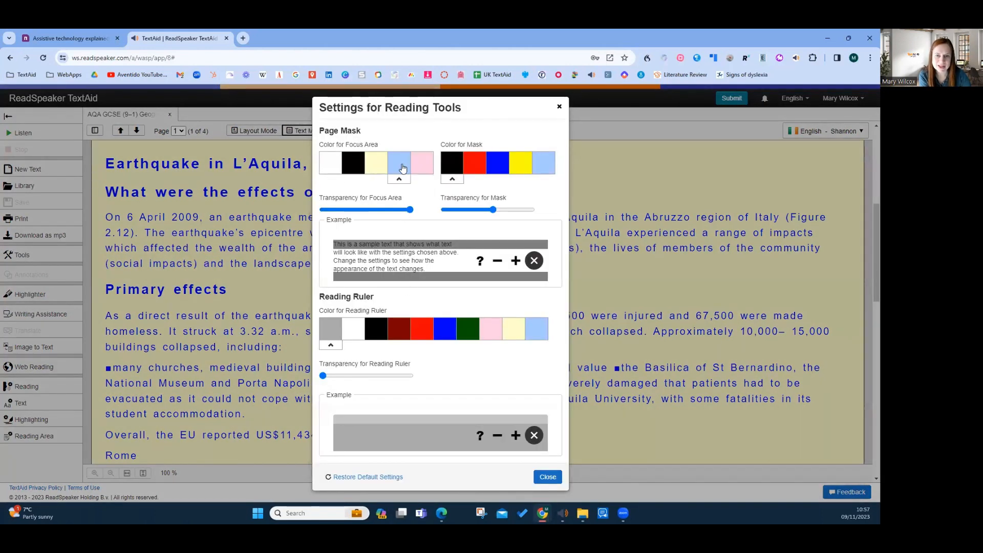
pyautogui.click(405, 210)
pyautogui.moveTo(405, 210); pyautogui.dragTo(378, 210)
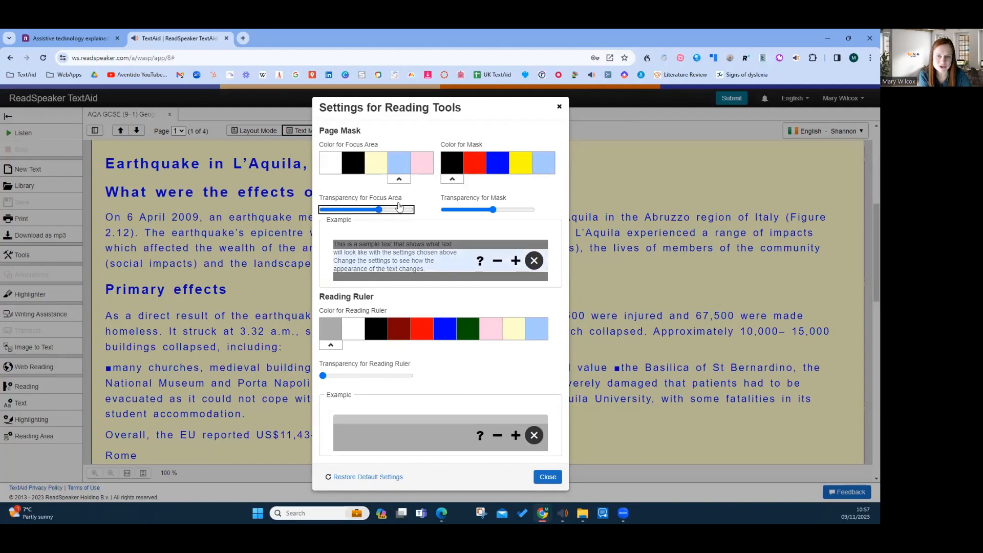
# Set the Page Mask's mask colour to blue at about one-third transparency and the Reading Ruler's colour to blue
pyautogui.click(499, 209)
pyautogui.click(497, 163)
pyautogui.moveTo(499, 210); pyautogui.dragTo(468, 210)
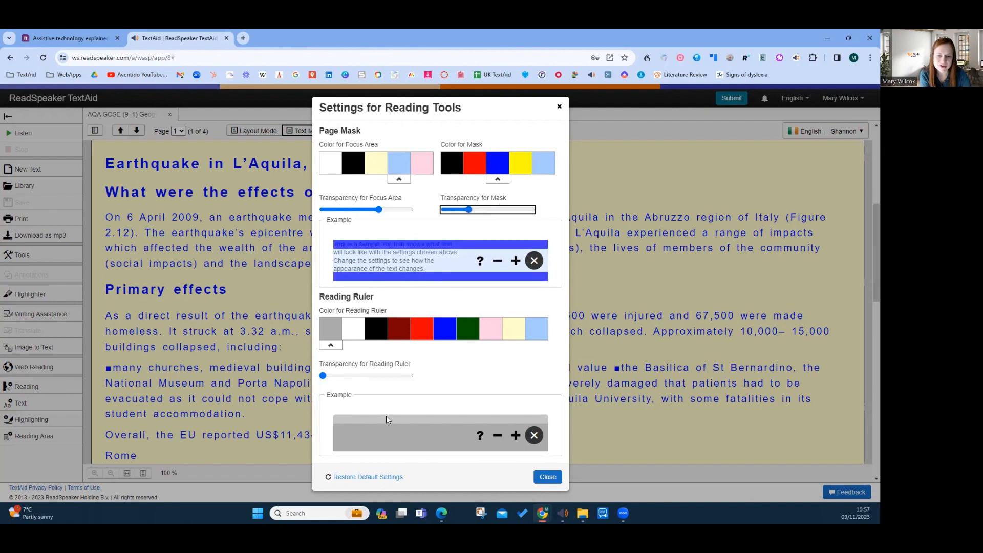
pyautogui.click(444, 328)
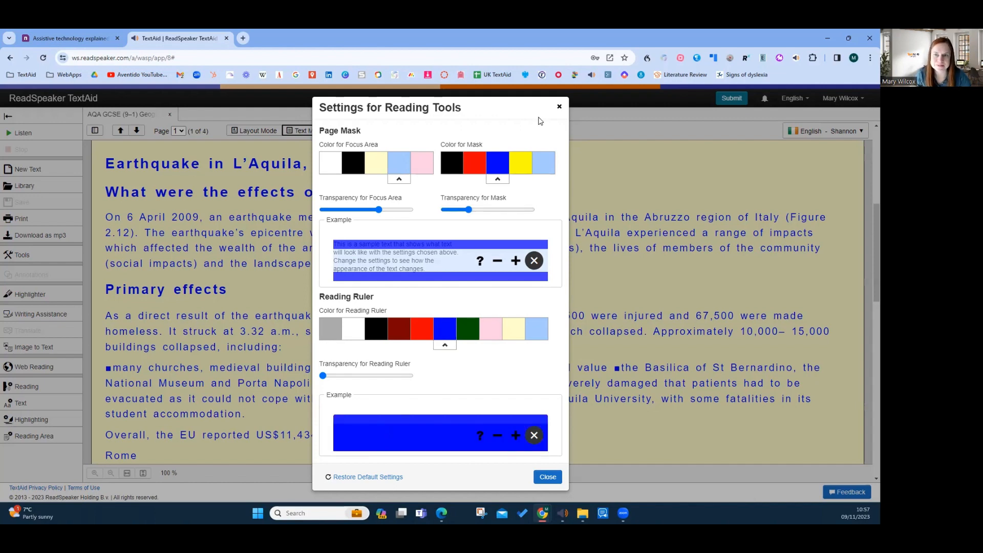
pyautogui.click(559, 107)
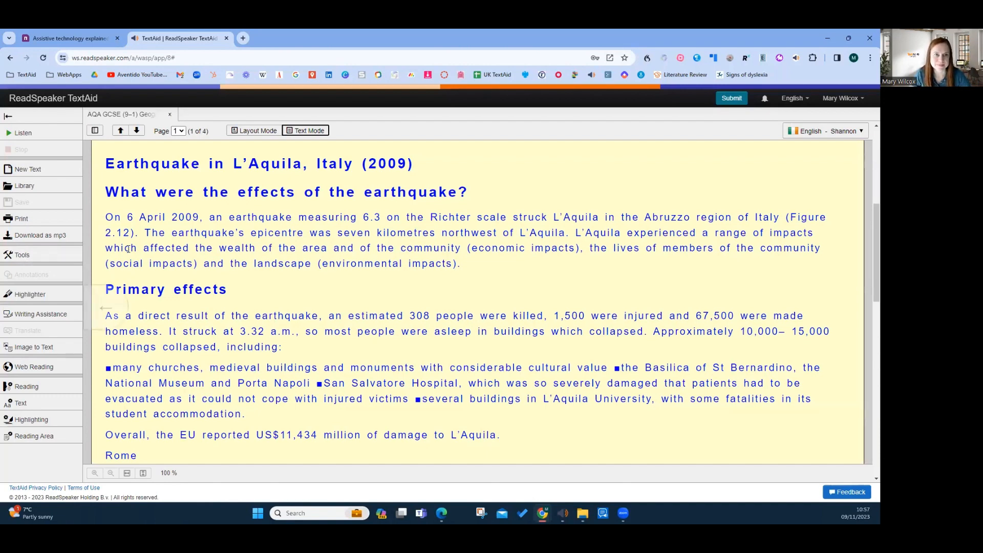
# Switch the document to Layout Mode and place the Highlighter toolbar in the blank area beside the Primary effects section
pyautogui.click(266, 131)
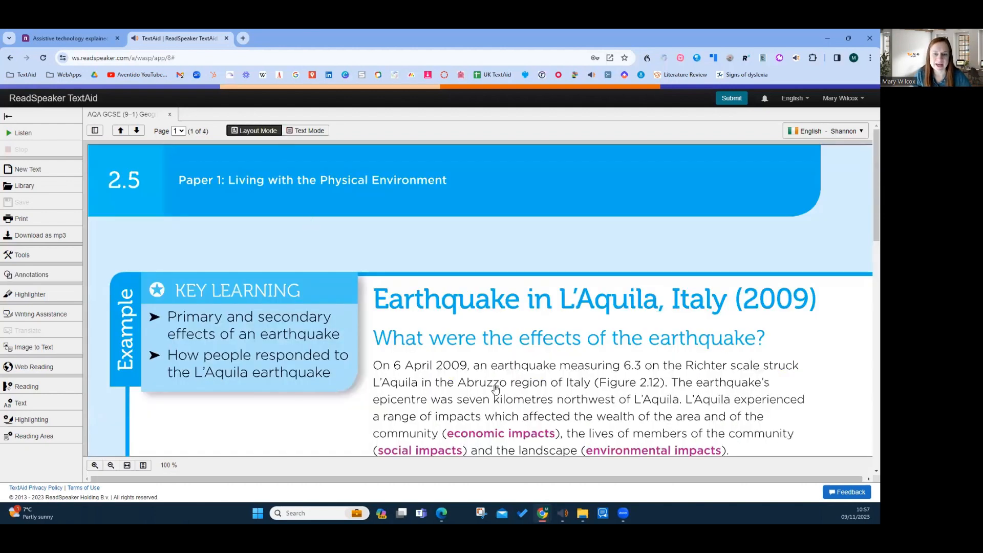
pyautogui.scroll(-3, 496, 389)
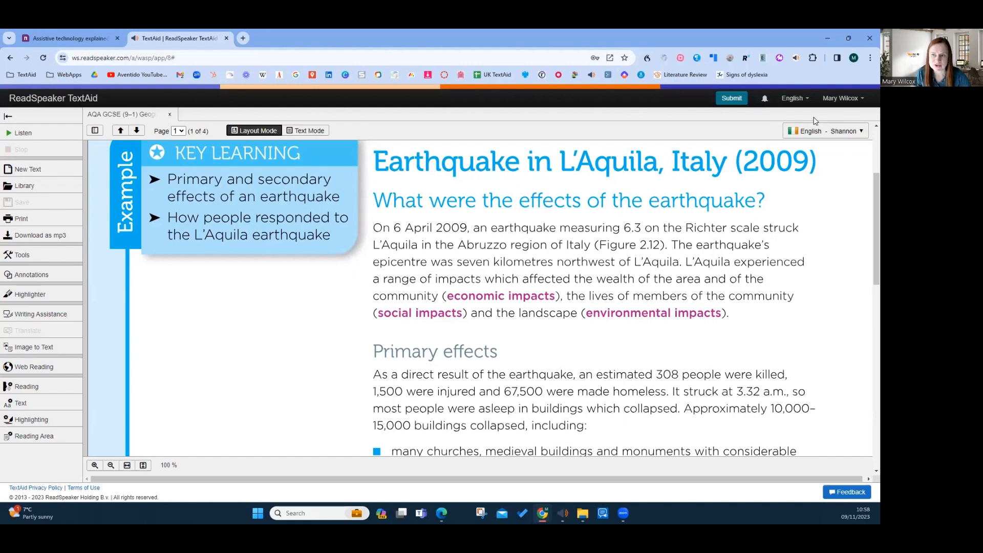
pyautogui.scroll(-2, 295, 364)
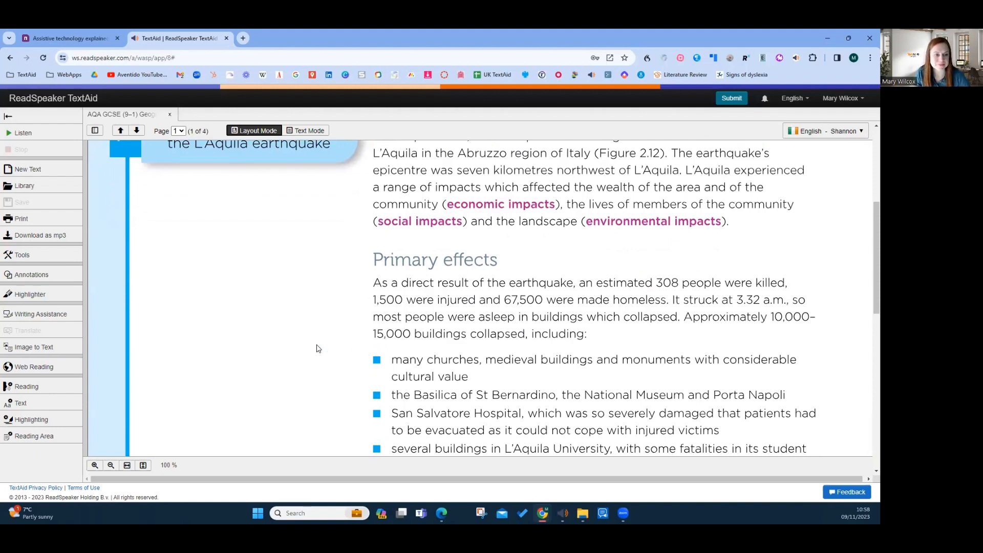
pyautogui.click(24, 294)
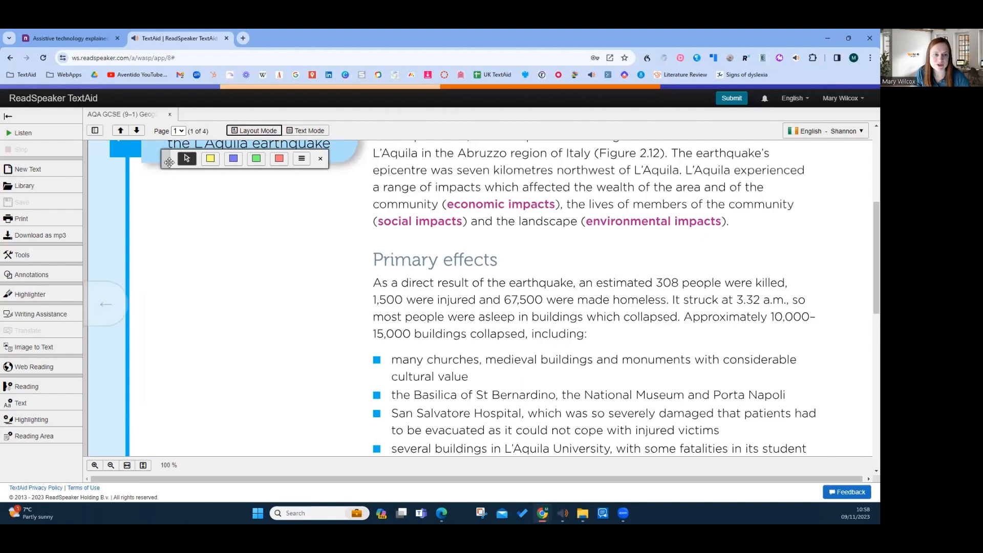
pyautogui.moveTo(169, 160); pyautogui.dragTo(139, 230)
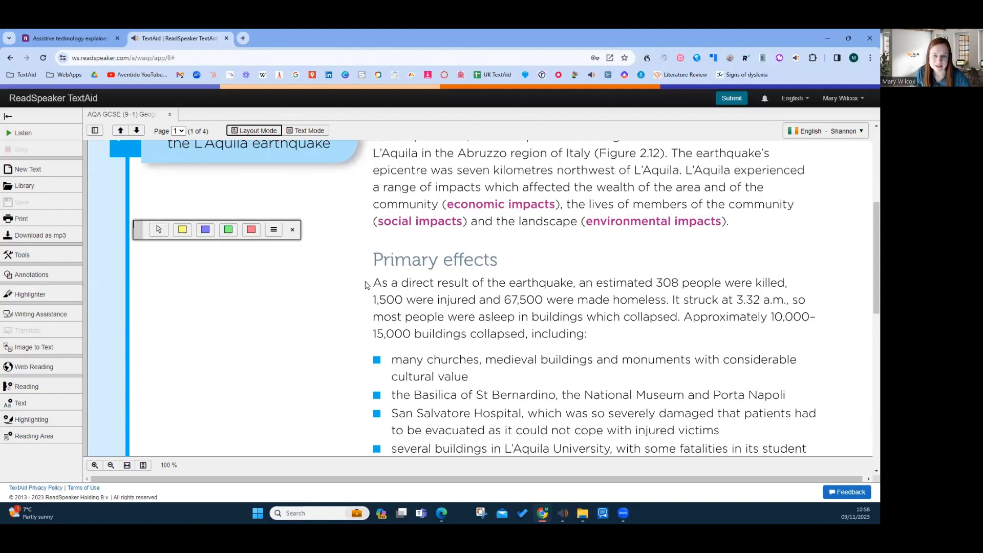
# Highlight the first Primary effects sentence, "As a direct result of the earthquake" through "made homeless.", in yellow
pyautogui.click(158, 229)
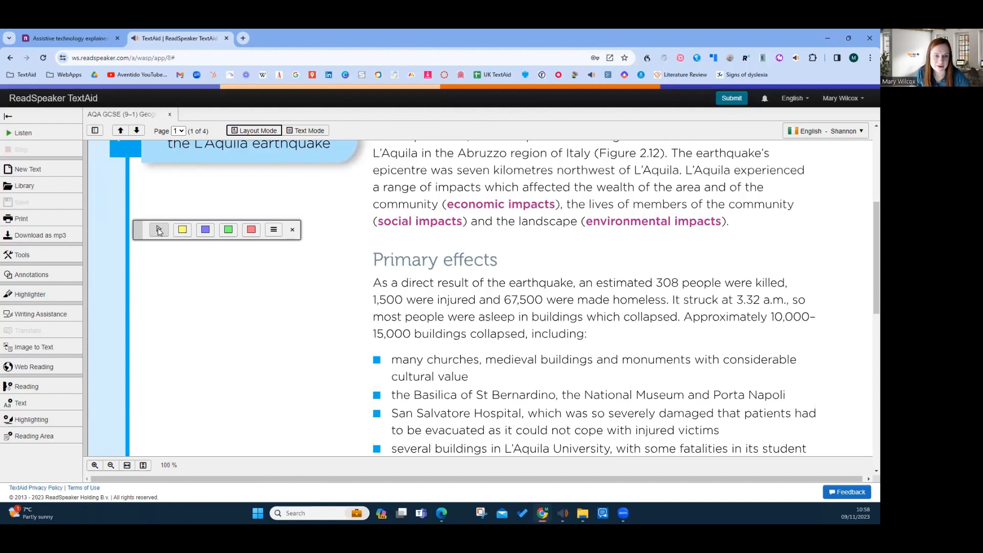
pyautogui.moveTo(375, 282); pyautogui.dragTo(670, 306)
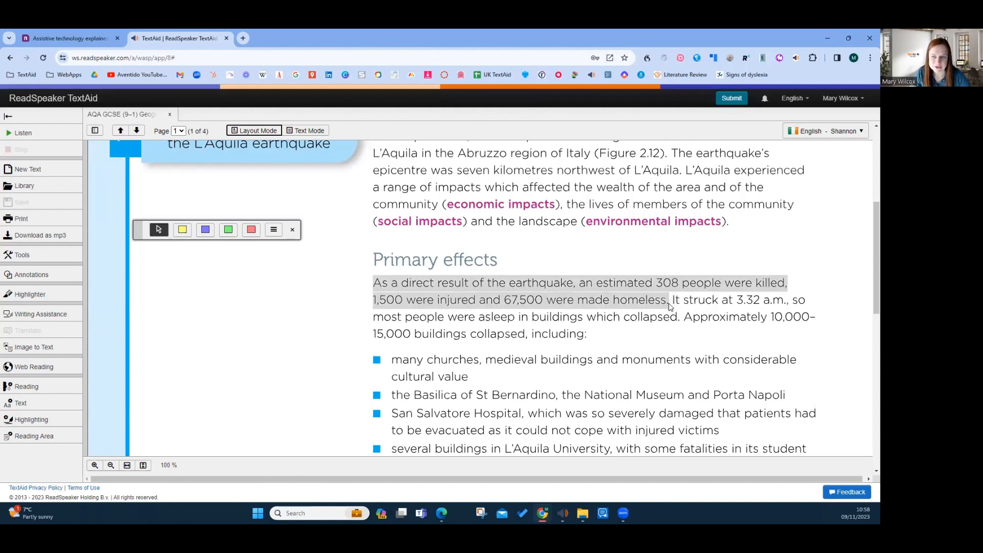
pyautogui.click(695, 319)
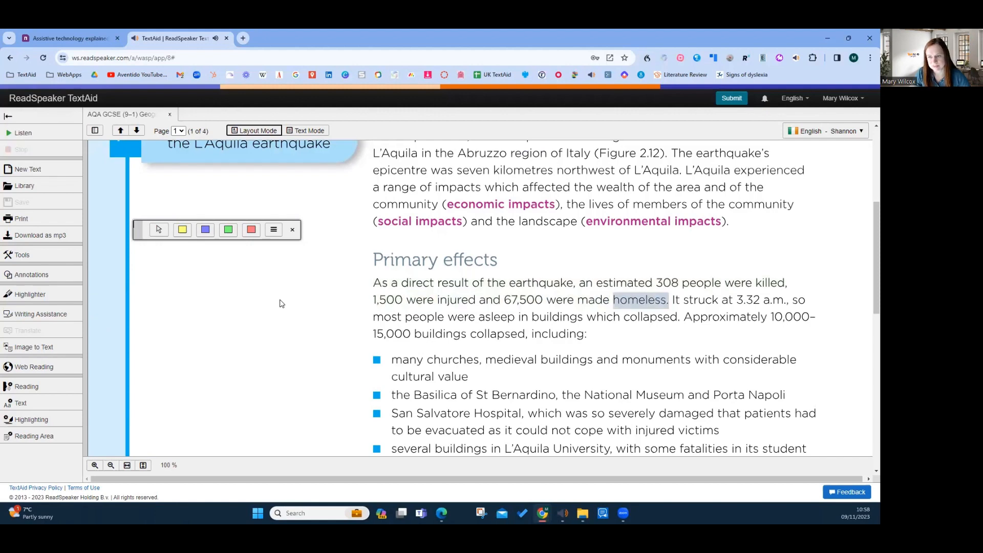
pyautogui.moveTo(374, 284); pyautogui.dragTo(655, 307)
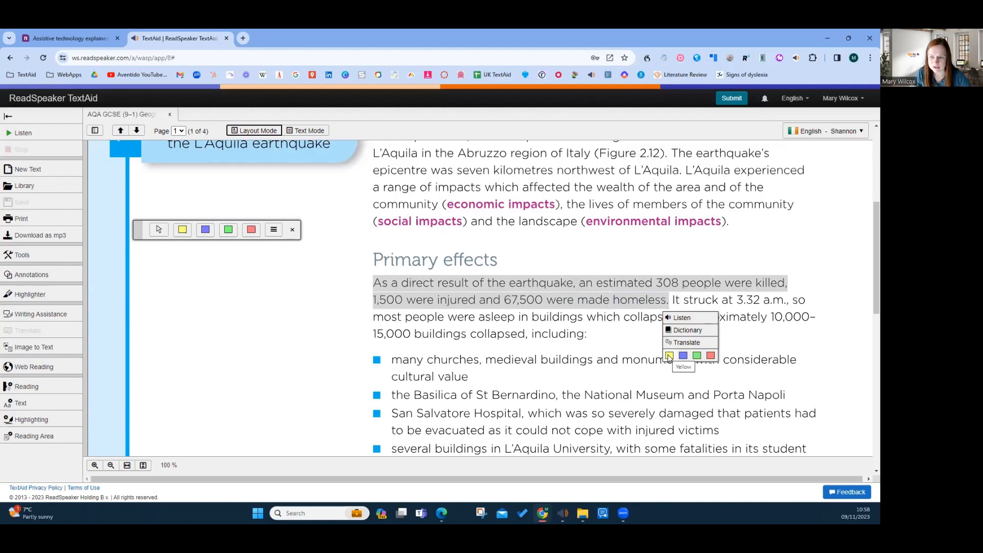
pyautogui.click(668, 355)
# Highlight the San Salvatore Hospital bullet in blue and the introductory paragraph under Secondary effects in red
pyautogui.scroll(-2, 477, 366)
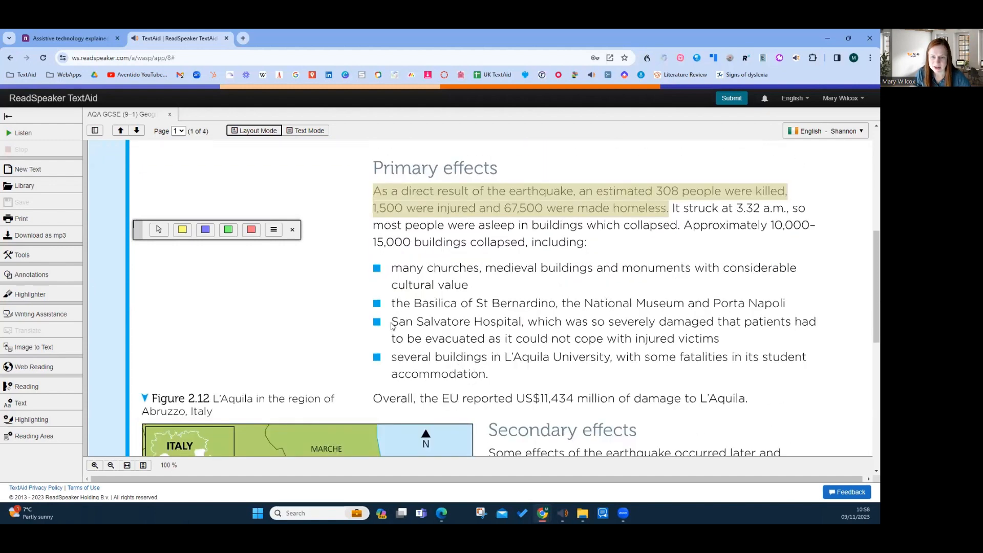
pyautogui.moveTo(392, 326); pyautogui.dragTo(717, 339)
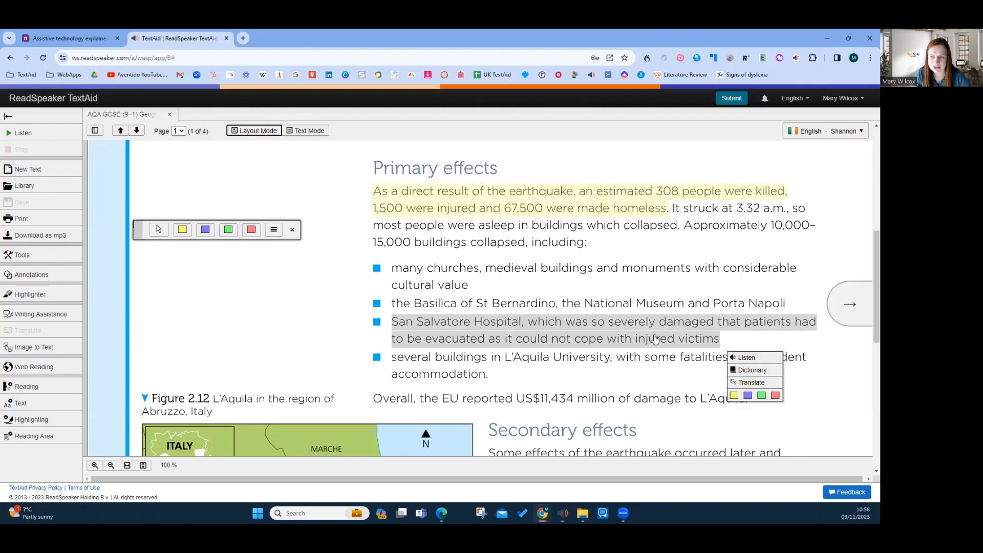
pyautogui.click(748, 395)
pyautogui.scroll(-3, 634, 358)
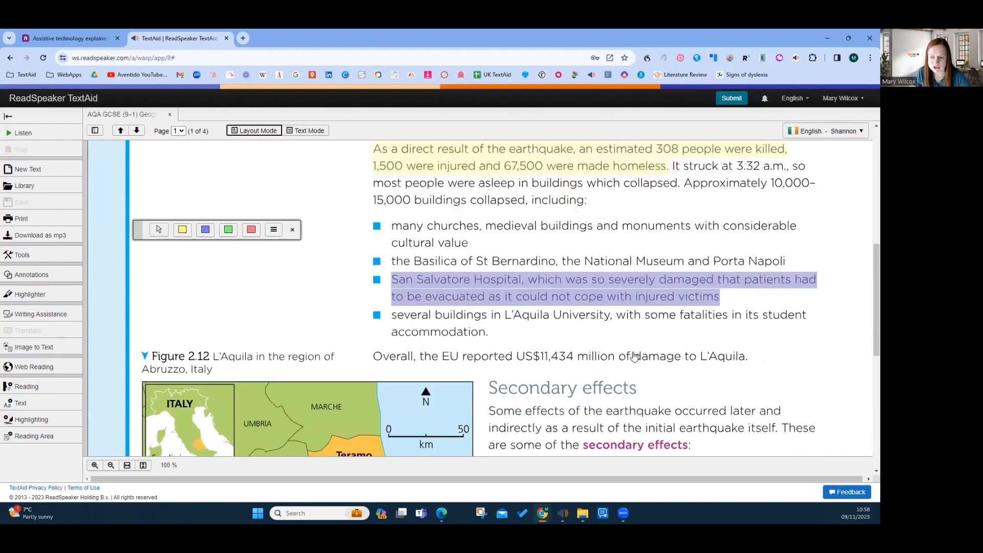
pyautogui.moveTo(492, 316); pyautogui.dragTo(704, 357)
pyautogui.click(758, 407)
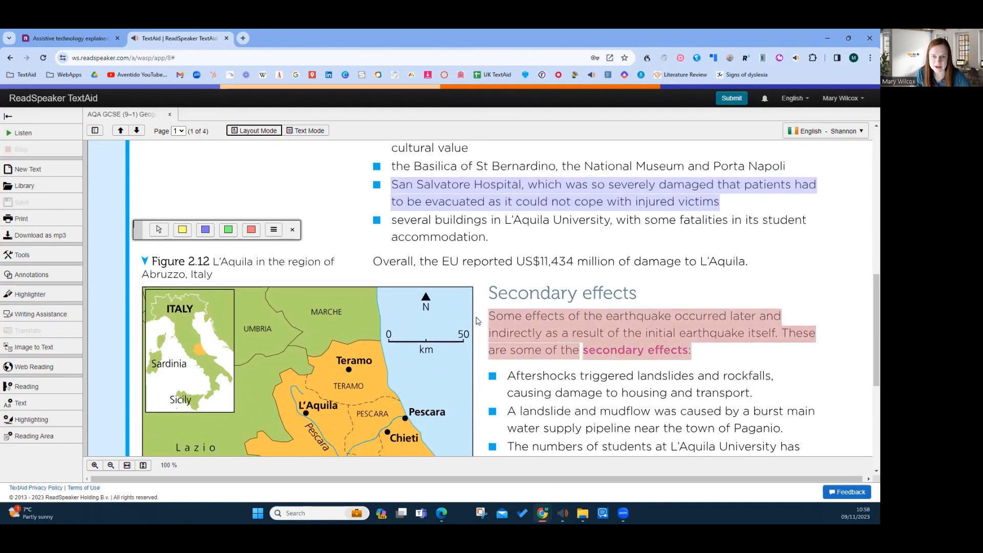
# Collect and download all colours of highlights from the entire document, sorted by position in the text, without color indicators or borders
pyautogui.scroll(4, 479, 307)
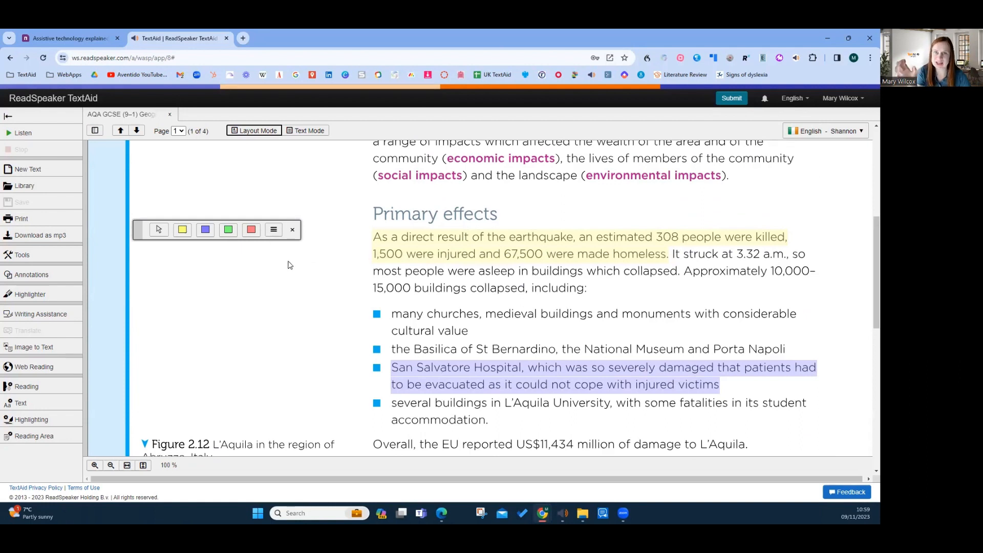
pyautogui.click(274, 230)
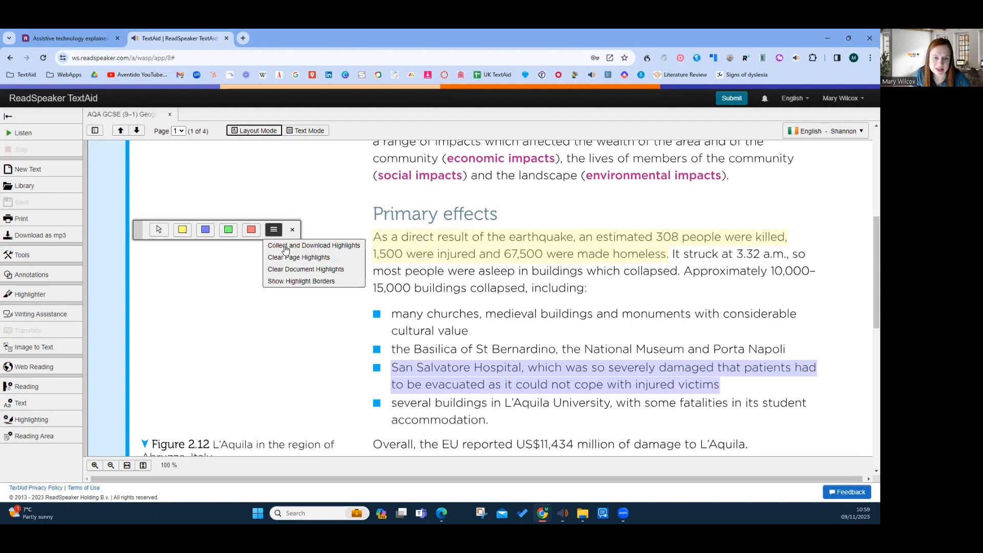
pyautogui.click(285, 246)
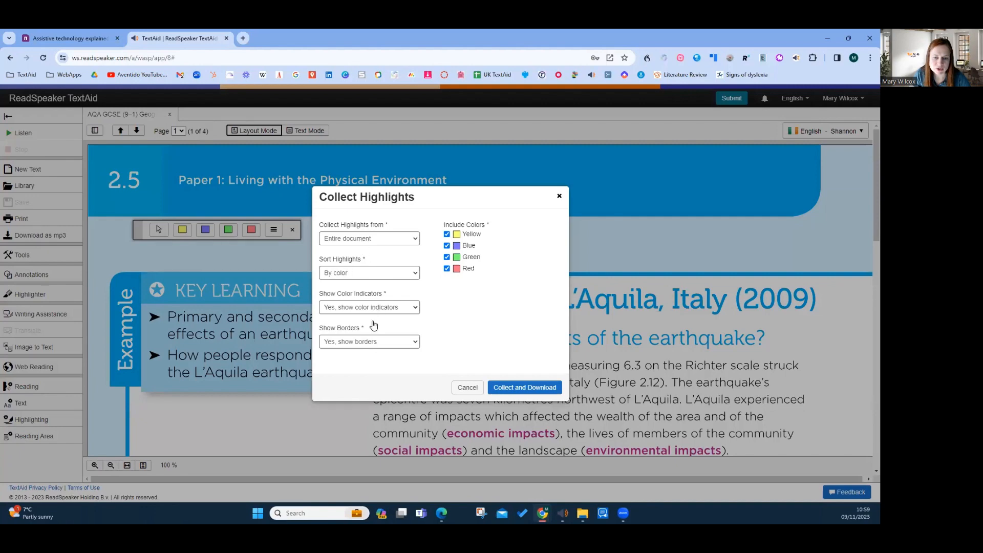
pyautogui.click(375, 278)
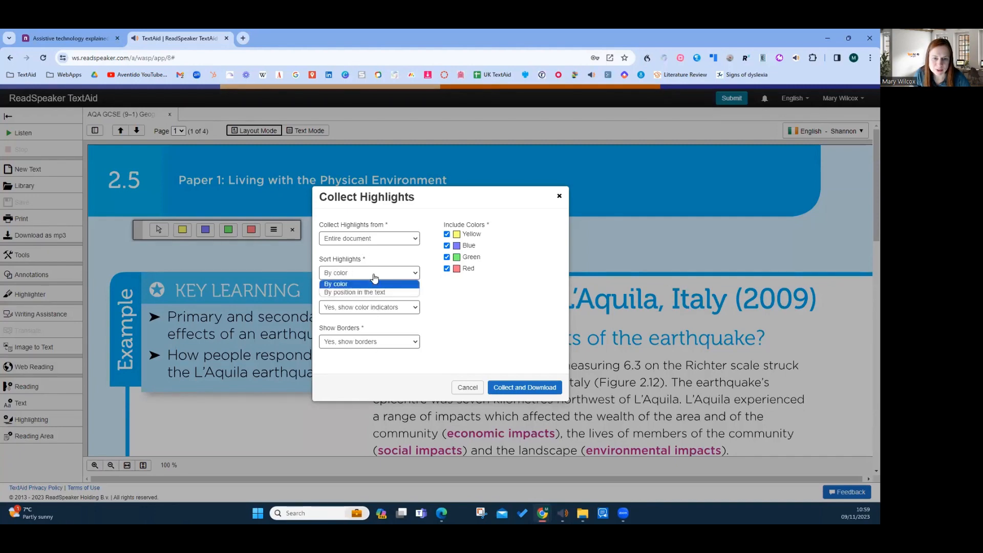
pyautogui.click(373, 291)
pyautogui.click(379, 308)
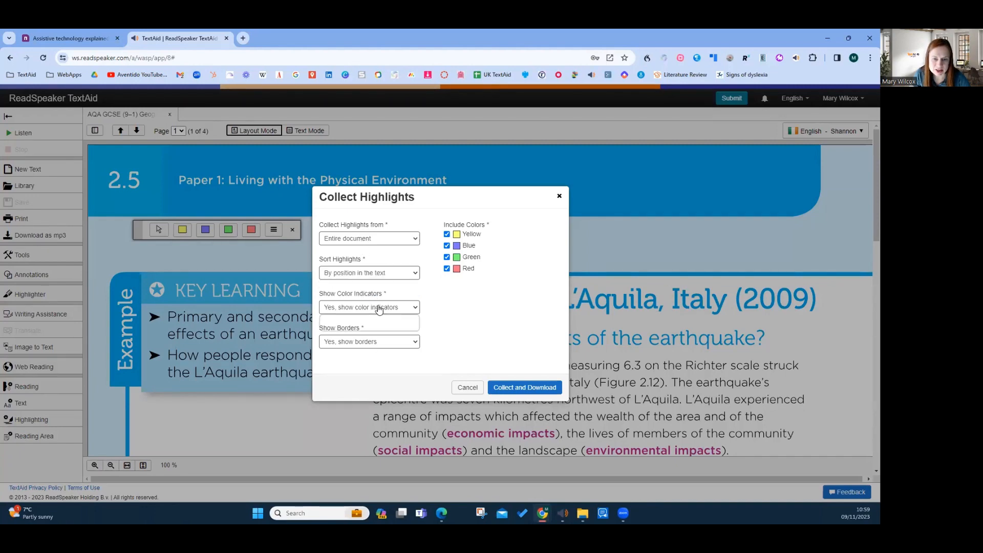
pyautogui.click(365, 328)
pyautogui.click(370, 347)
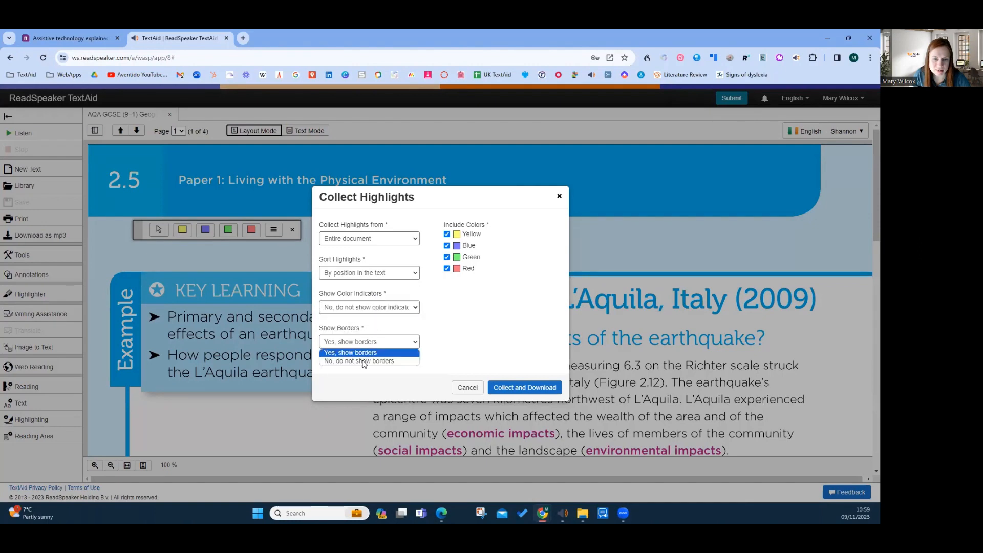
pyautogui.click(362, 362)
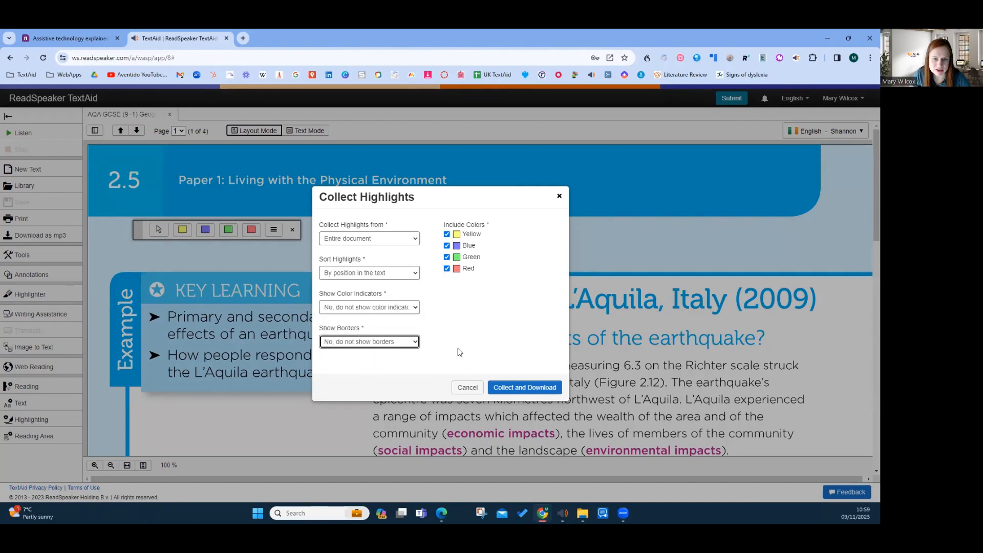
pyautogui.click(522, 389)
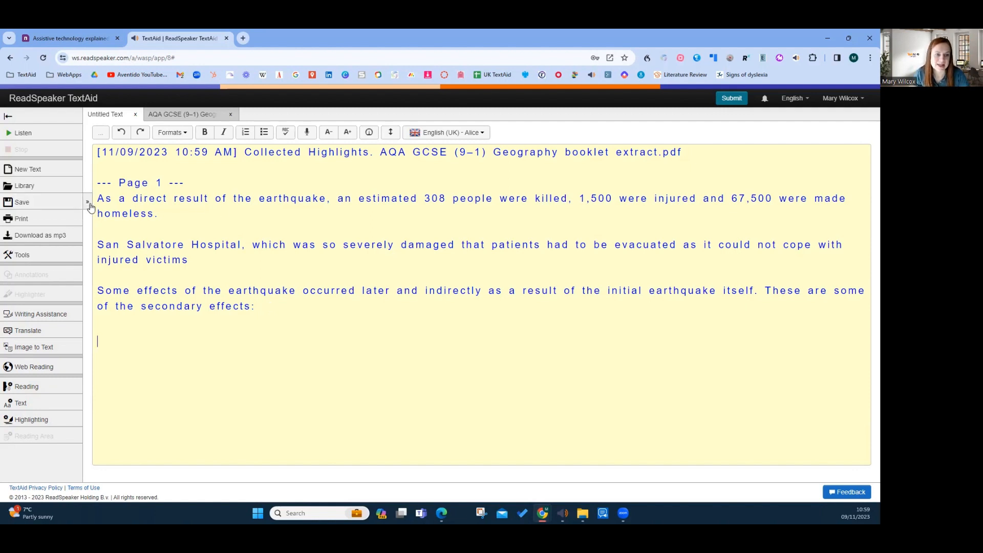
pyautogui.click(89, 205)
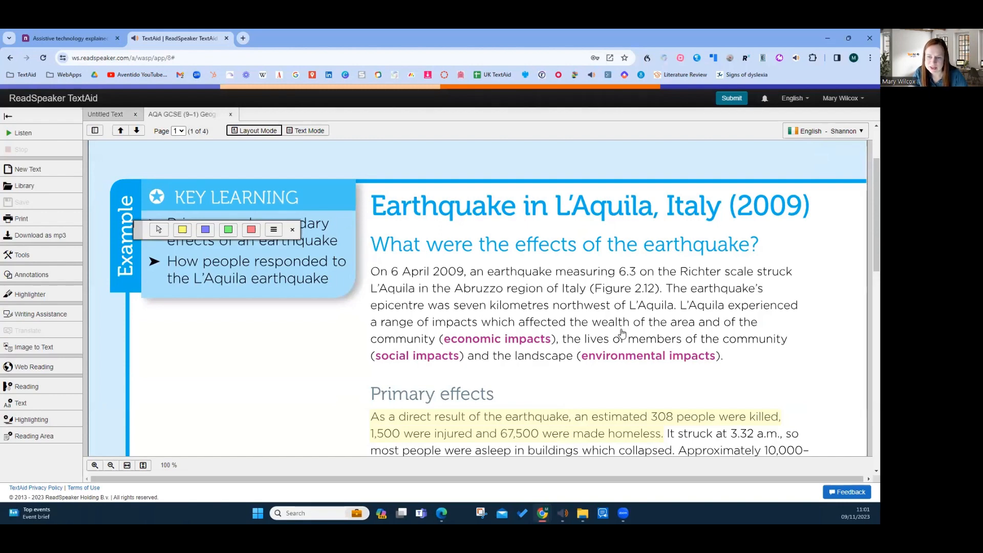
# Look up "wealth" from the first paragraph in the dictionary and have its definition read aloud
pyautogui.doubleClick(605, 325)
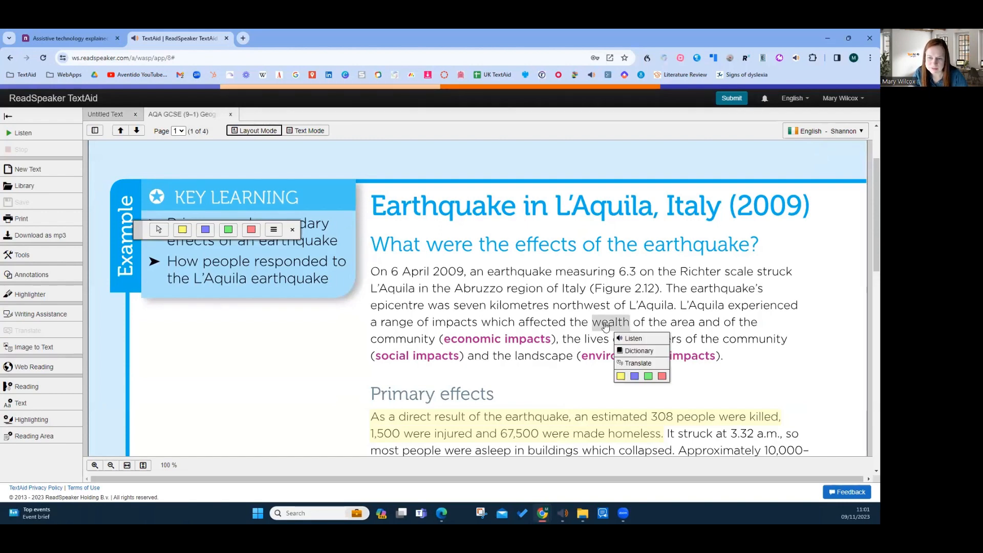
pyautogui.click(637, 353)
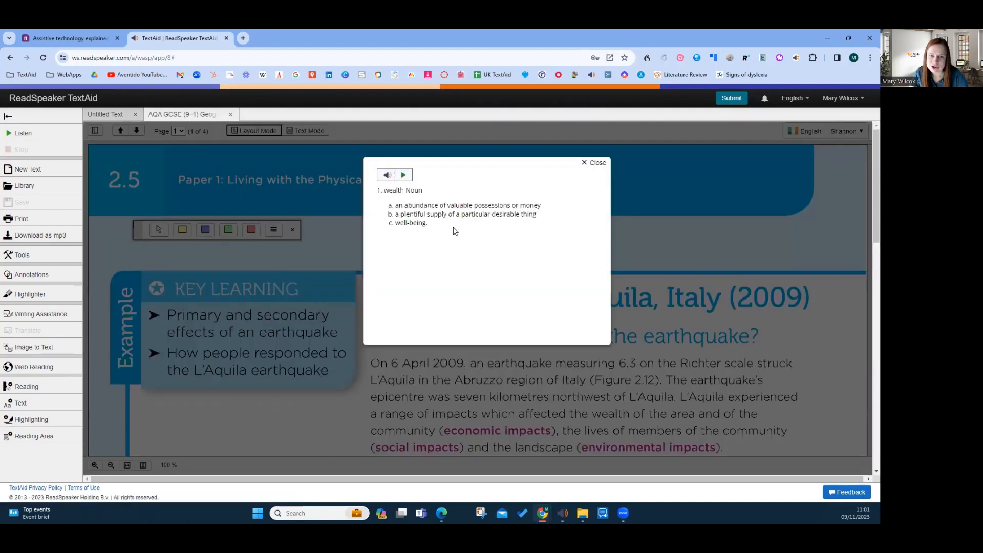
pyautogui.click(404, 176)
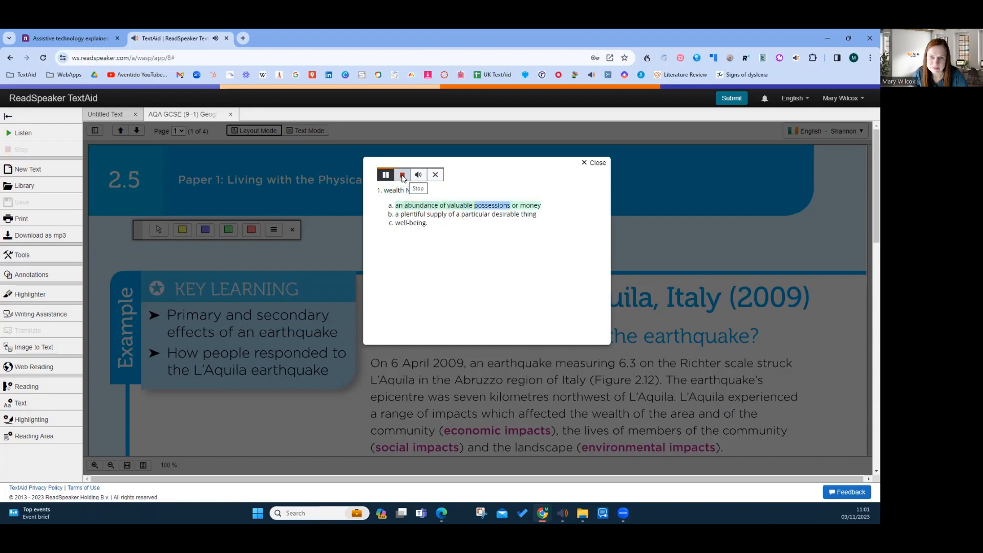
pyautogui.click(403, 176)
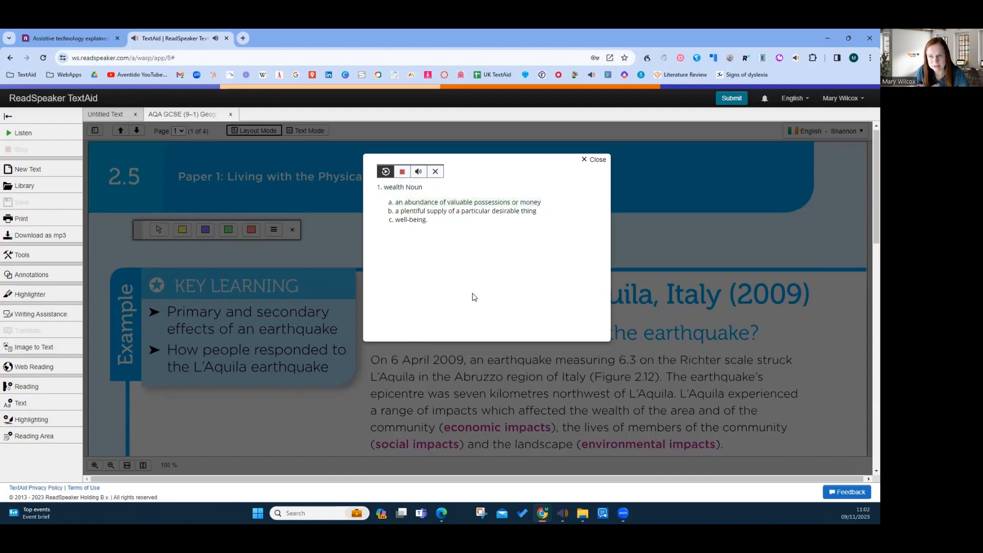
pyautogui.click(585, 160)
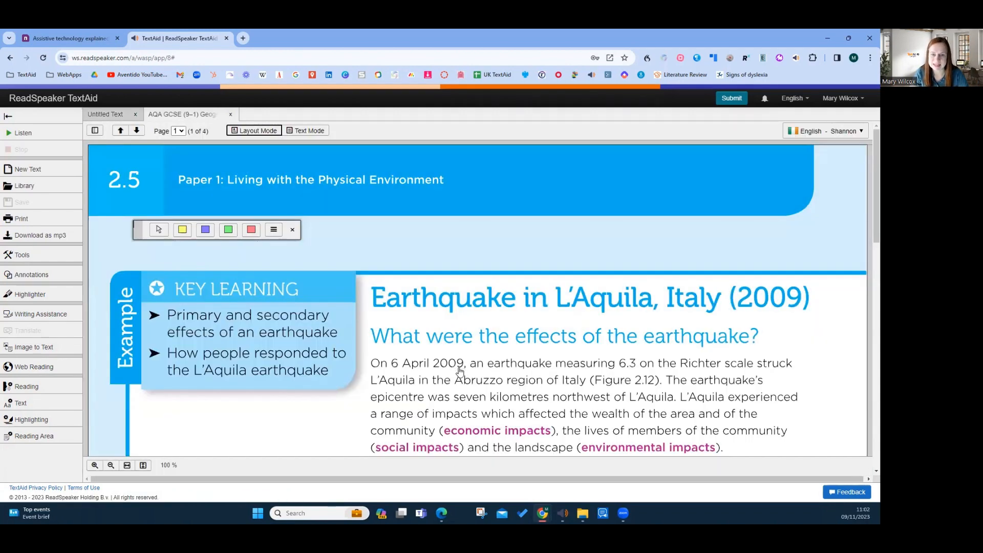
pyautogui.scroll(-1, 459, 370)
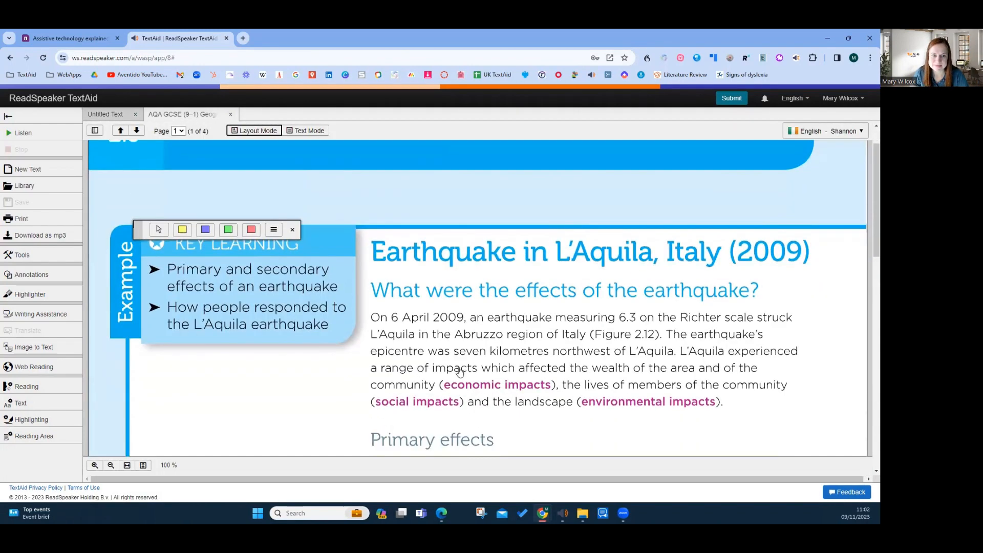
# Close the highlighter tools and place the annotation tools in the blank margin below the Key Learning box
pyautogui.click(292, 231)
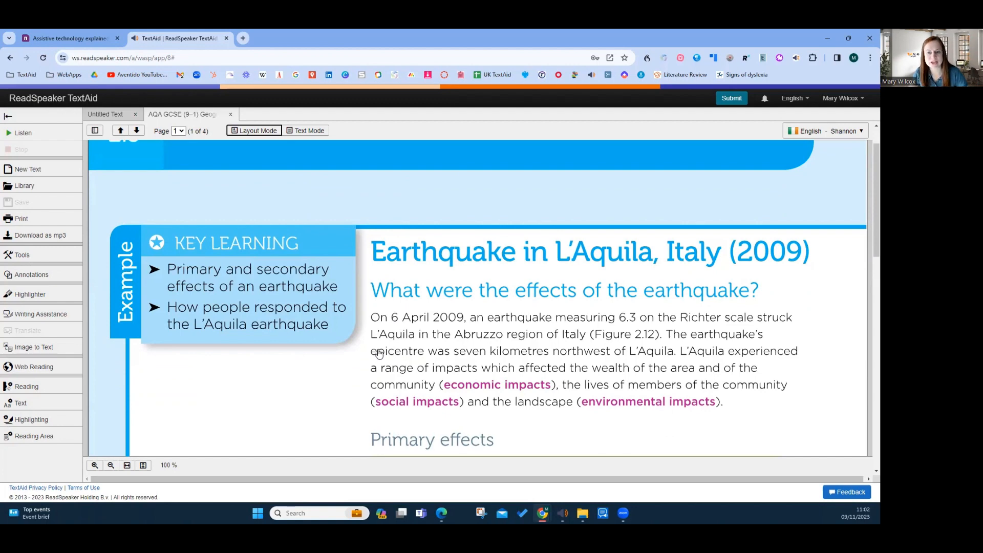
pyautogui.scroll(-2, 379, 353)
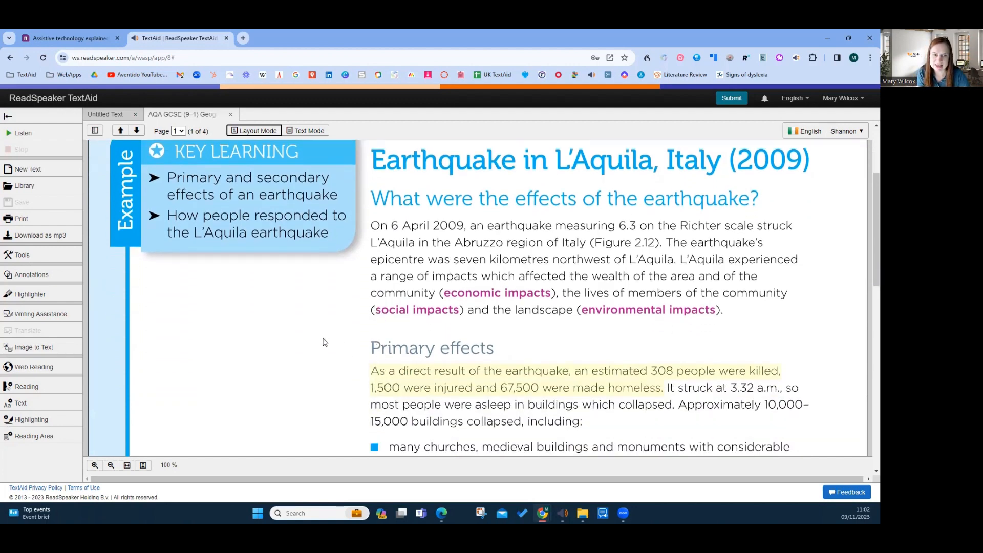
pyautogui.click(34, 276)
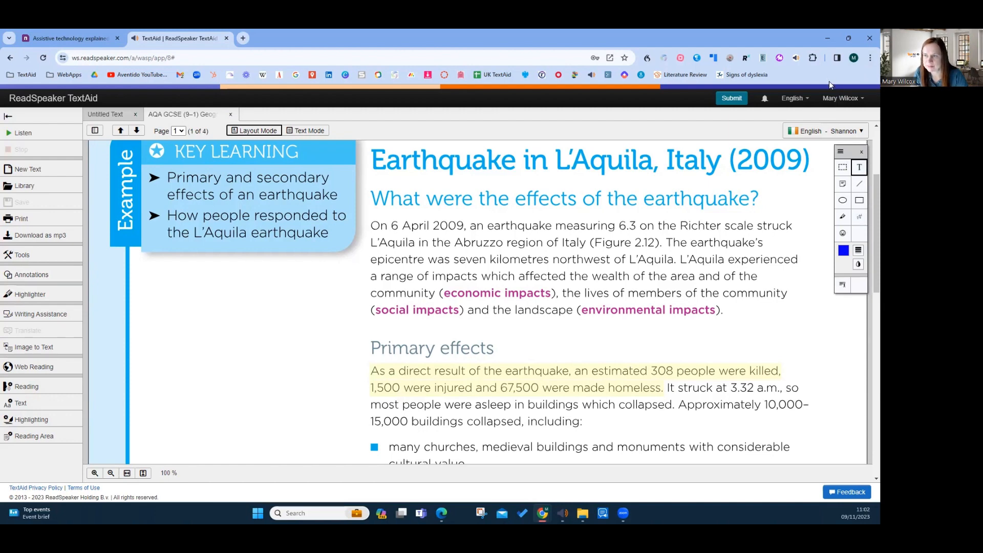
pyautogui.moveTo(853, 152)
pyautogui.mouseDown()
pyautogui.moveTo(456, 292)
pyautogui.moveTo(203, 307)
pyautogui.mouseUp()
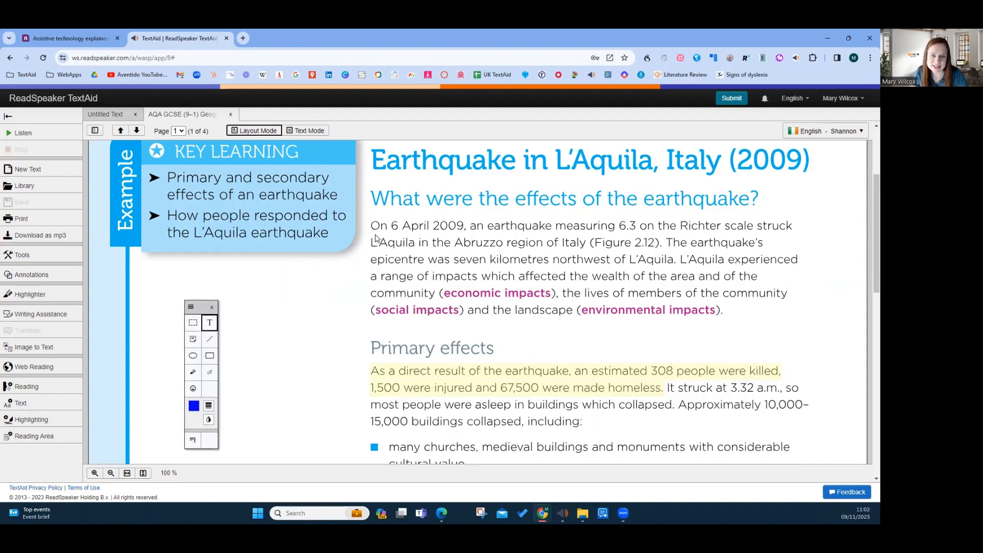
pyautogui.scroll(-2, 271, 342)
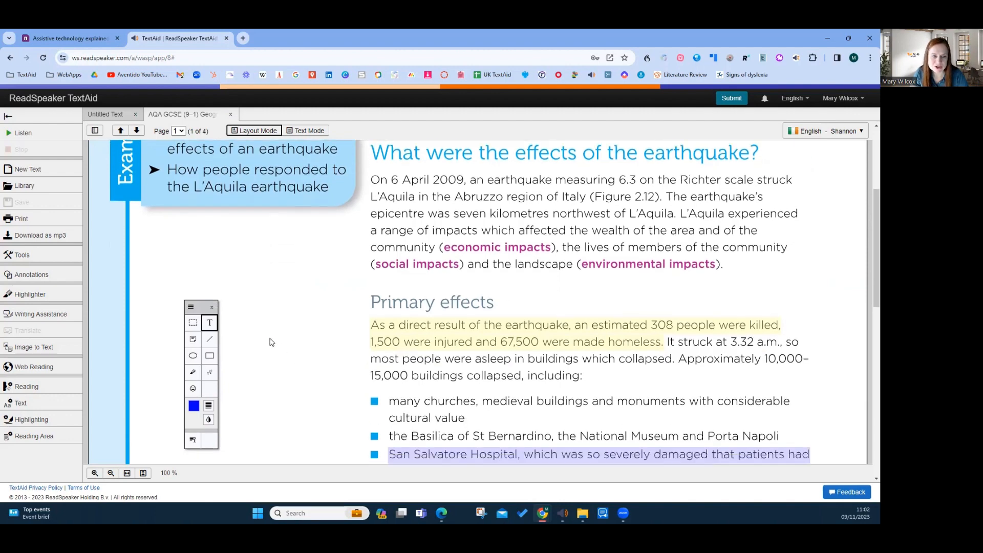
pyautogui.scroll(2, 271, 342)
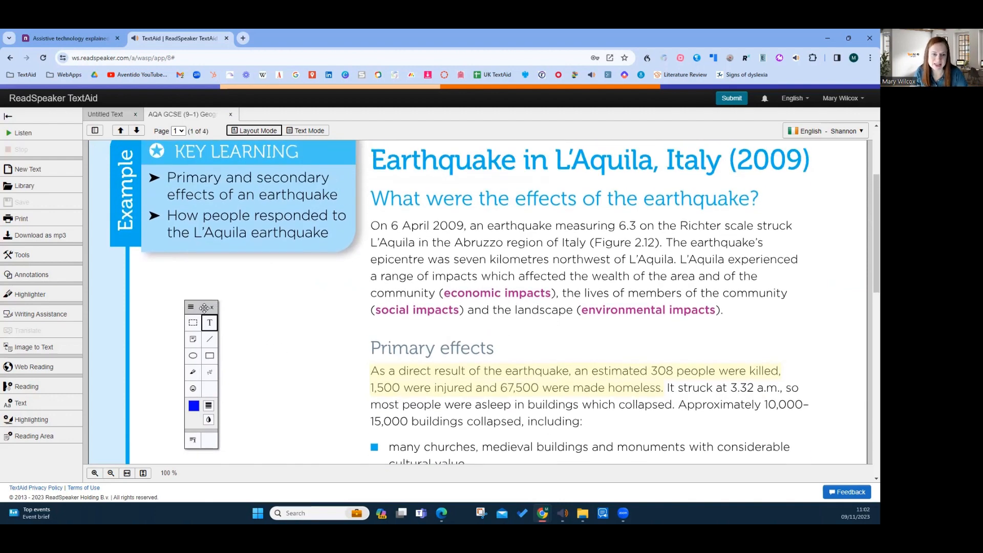
pyautogui.moveTo(202, 307); pyautogui.dragTo(194, 261)
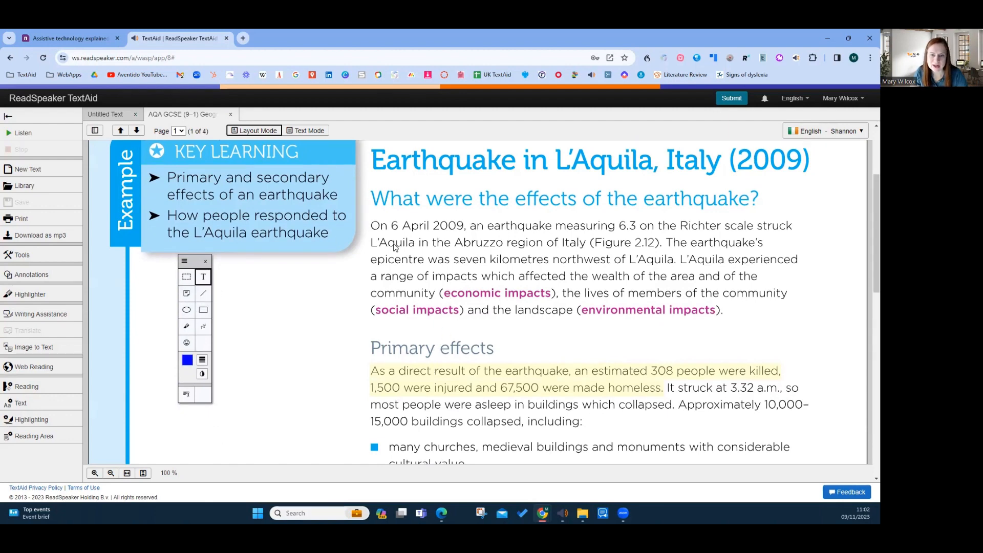
# Add a sticky note reading "Use this in my project." in the blank margin beside the first paragraph
pyautogui.click(186, 296)
pyautogui.click(275, 279)
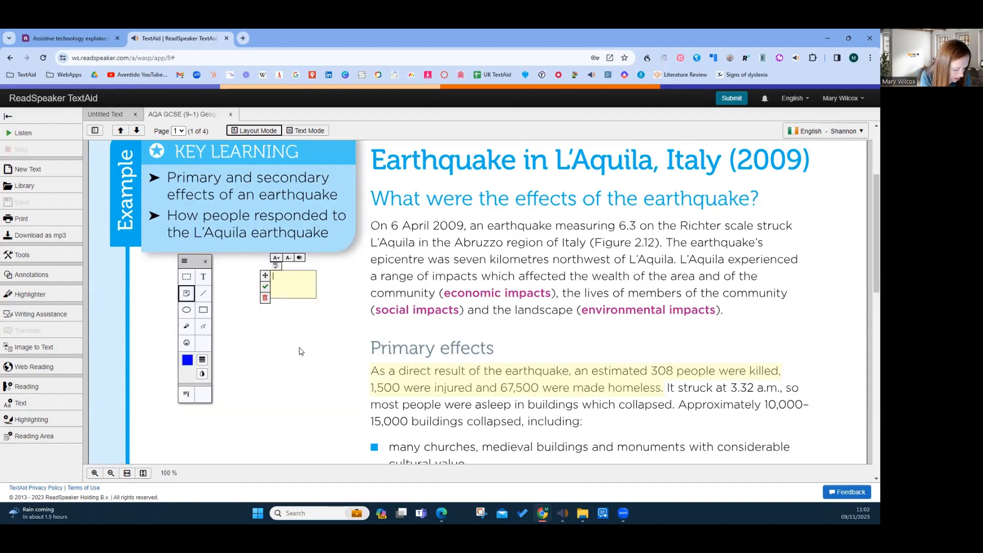
pyautogui.write('Use this in my')
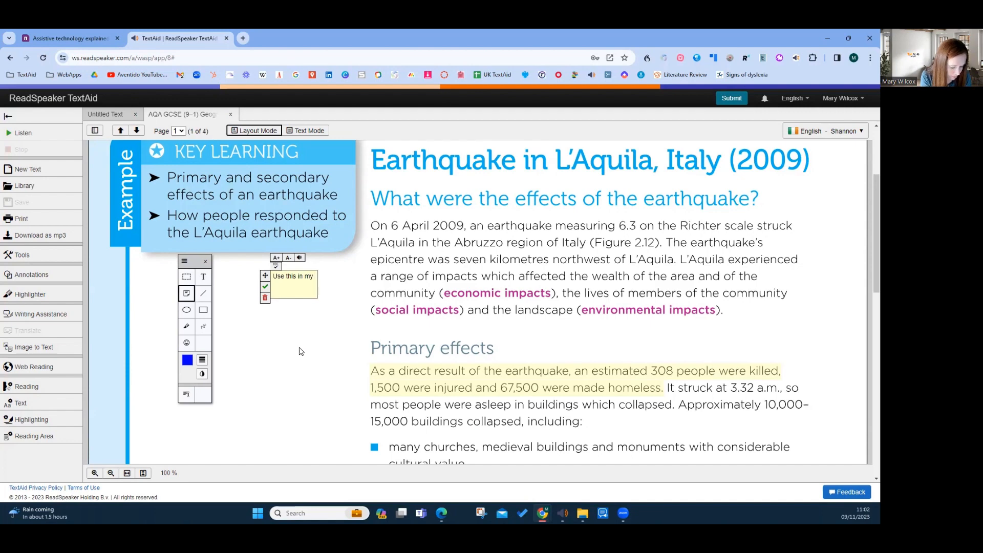
pyautogui.write(' project.')
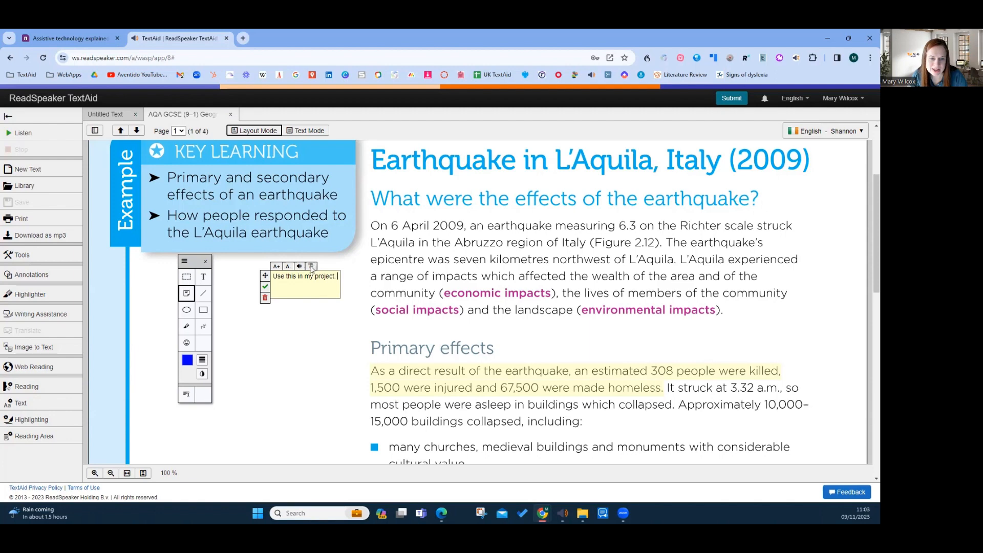
# Enlarge the sticky note's text by four increments and reposition the note beside the annotation tools, clear of the paragraph
pyautogui.click(276, 267)
pyautogui.click(276, 267)
pyautogui.click(277, 267)
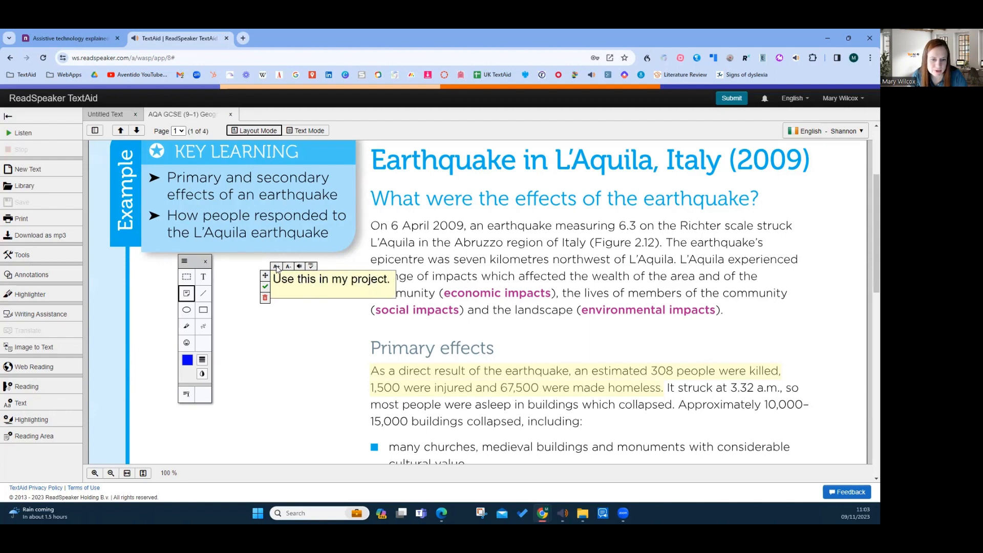
pyautogui.click(276, 266)
pyautogui.click(187, 360)
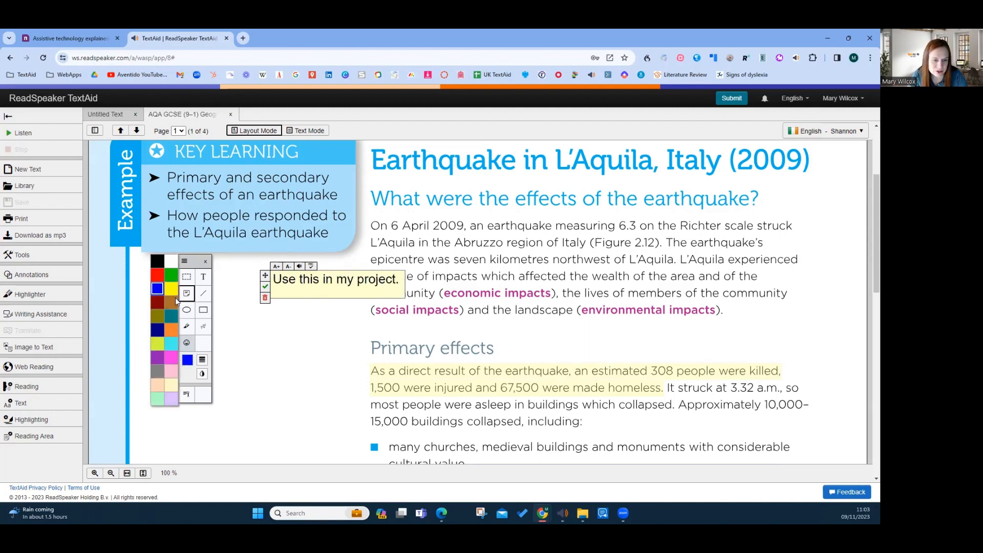
pyautogui.click(171, 277)
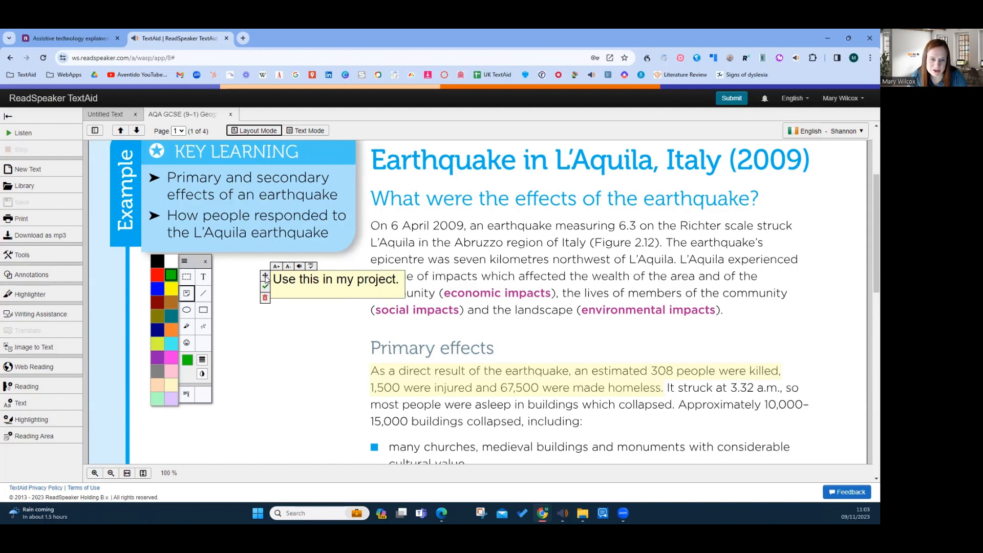
pyautogui.moveTo(265, 278); pyautogui.dragTo(222, 326)
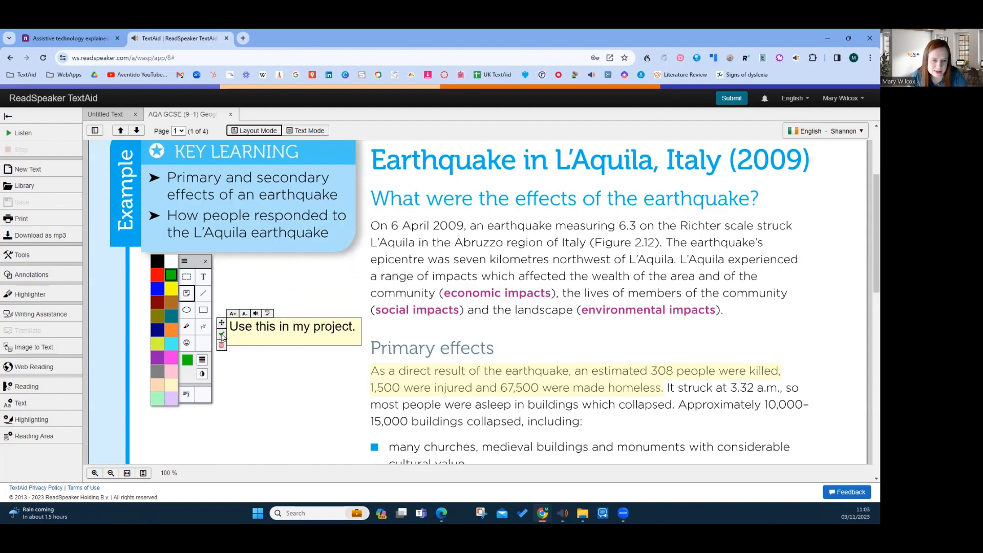
pyautogui.click(222, 336)
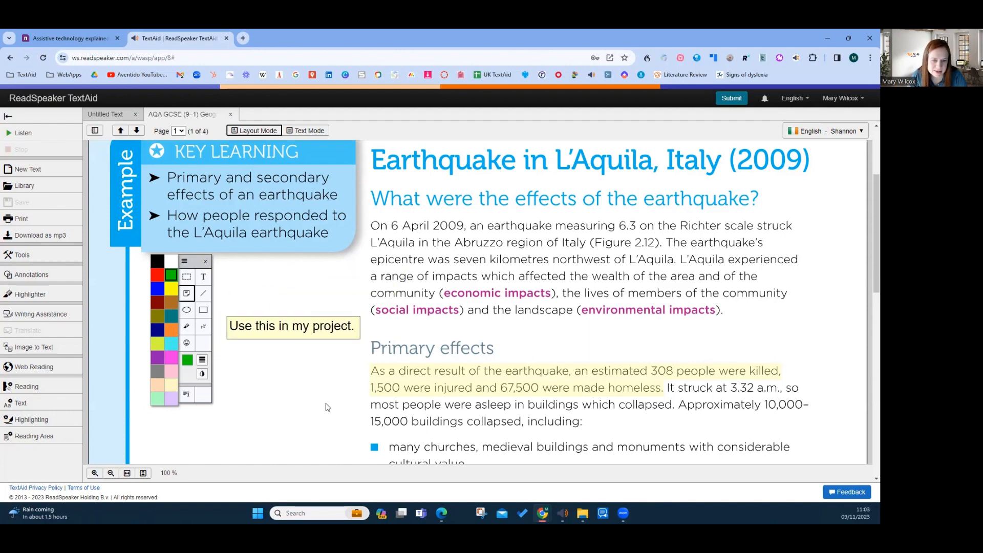
pyautogui.click(257, 407)
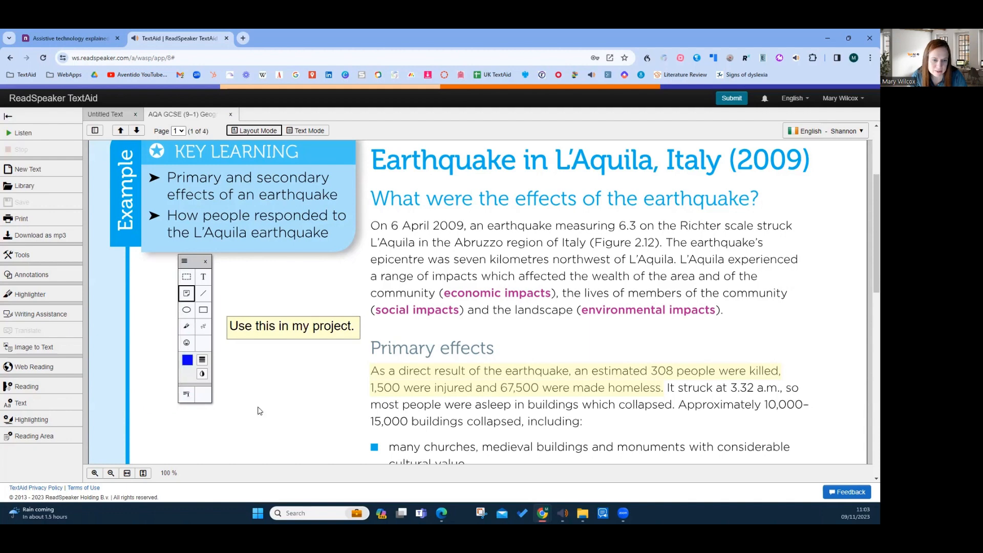
# Draw a blue freehand squiggle above the sticky note and a blue rectangle around the first paragraph
pyautogui.click(203, 327)
pyautogui.moveTo(244, 284); pyautogui.dragTo(291, 279)
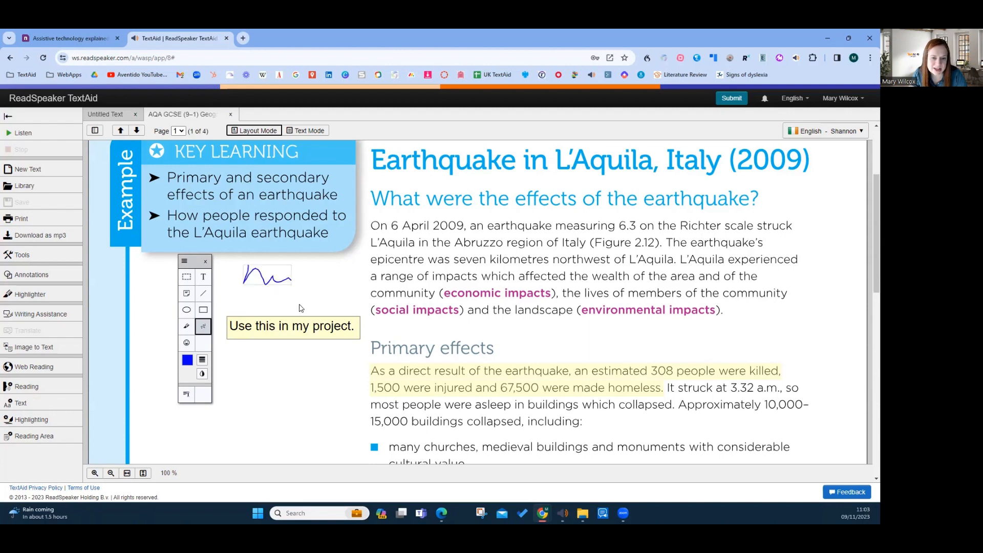
pyautogui.click(203, 310)
pyautogui.moveTo(364, 215); pyautogui.dragTo(836, 347)
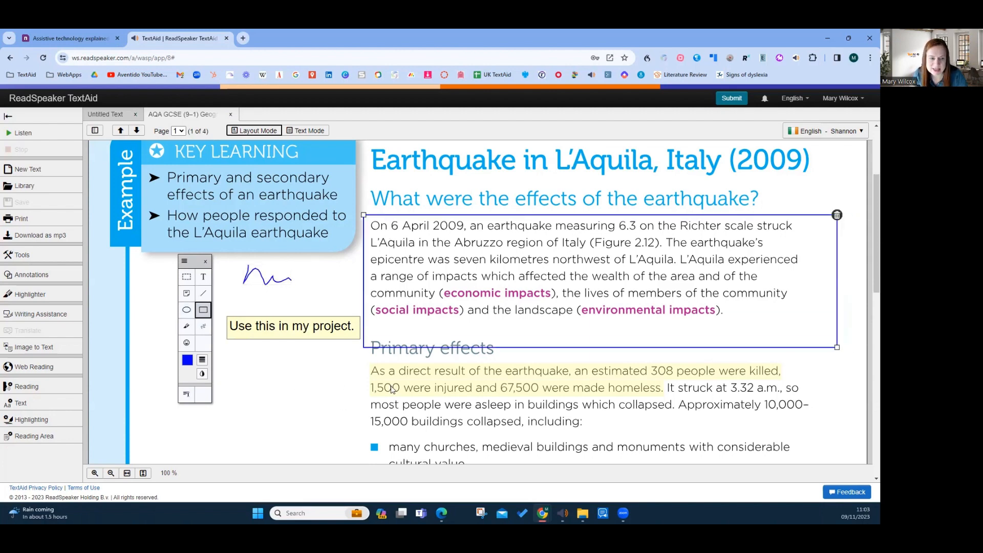
# Place a blue smiley stamp after "15,000 buildings collapsed, including:" and close the annotation tools
pyautogui.click(187, 344)
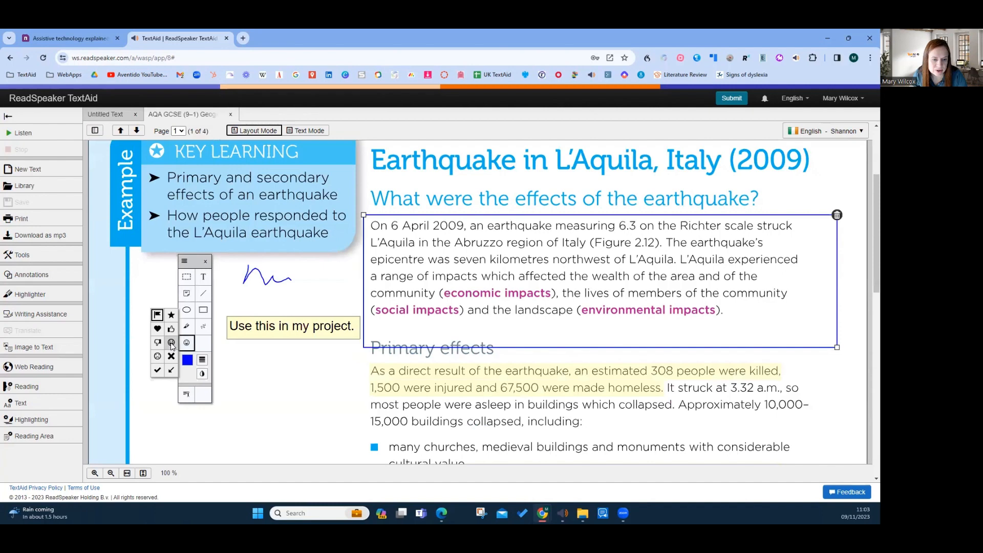
pyautogui.click(171, 343)
pyautogui.click(617, 427)
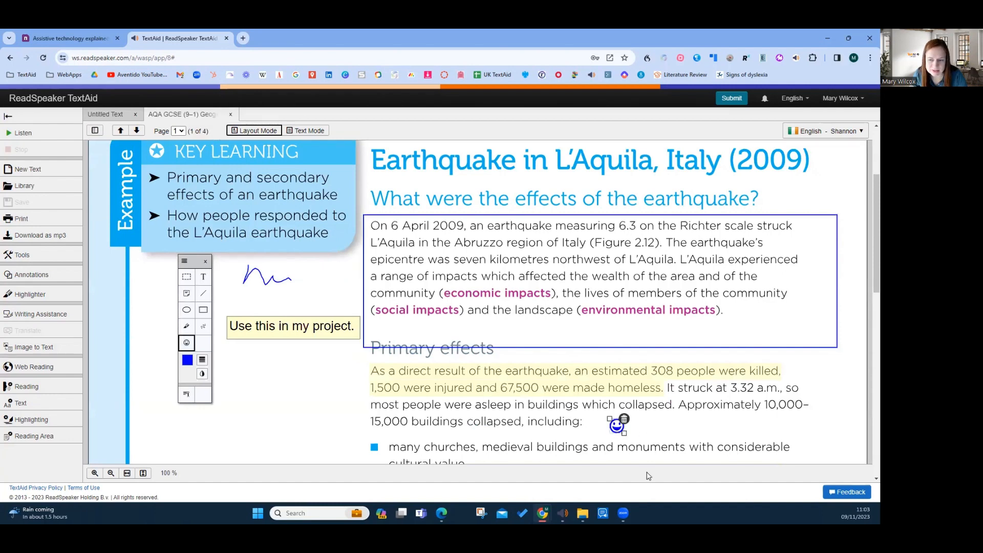
pyautogui.click(188, 361)
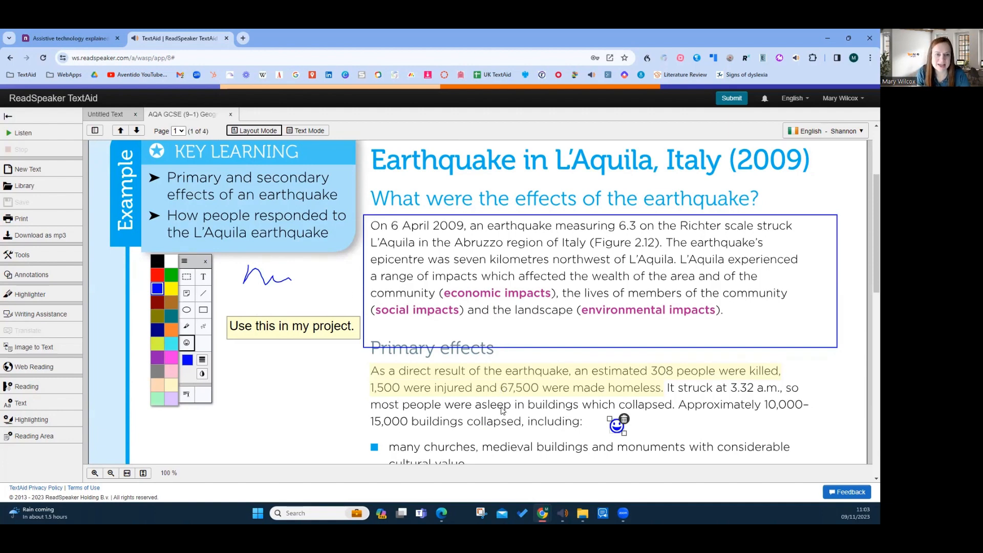
pyautogui.click(206, 262)
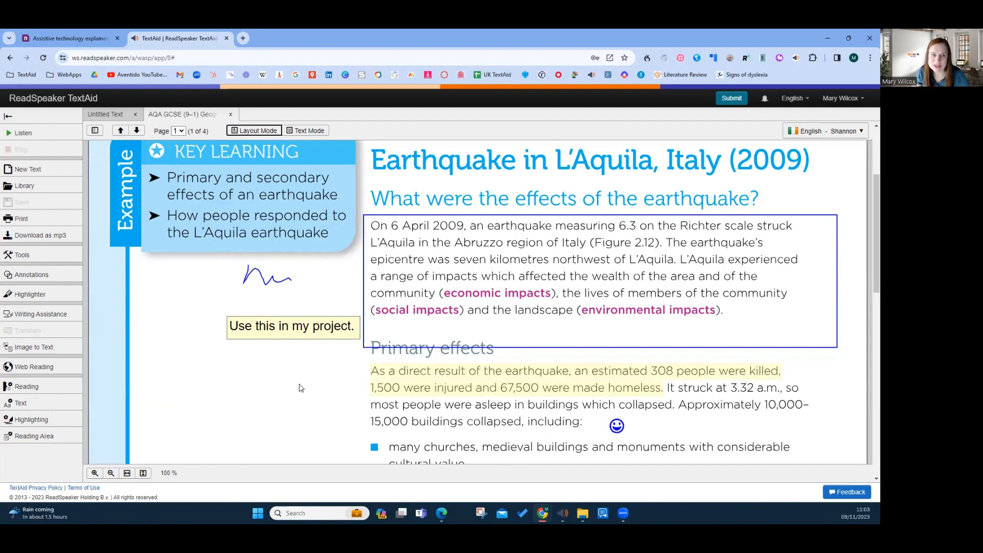
# Submit only the current page of the annotated document to the teacher found by name
pyautogui.scroll(-1, 301, 388)
pyautogui.scroll(2, 301, 388)
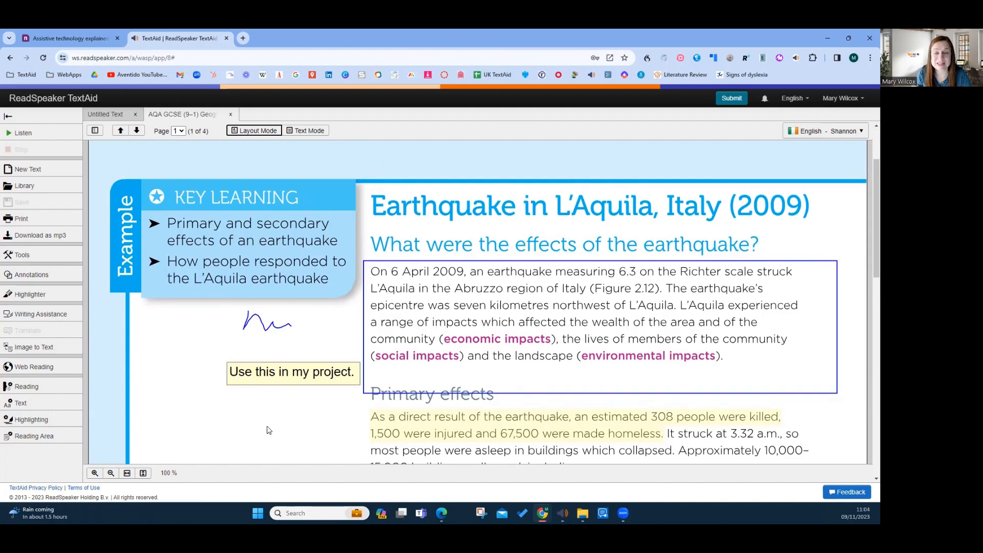
pyautogui.click(733, 100)
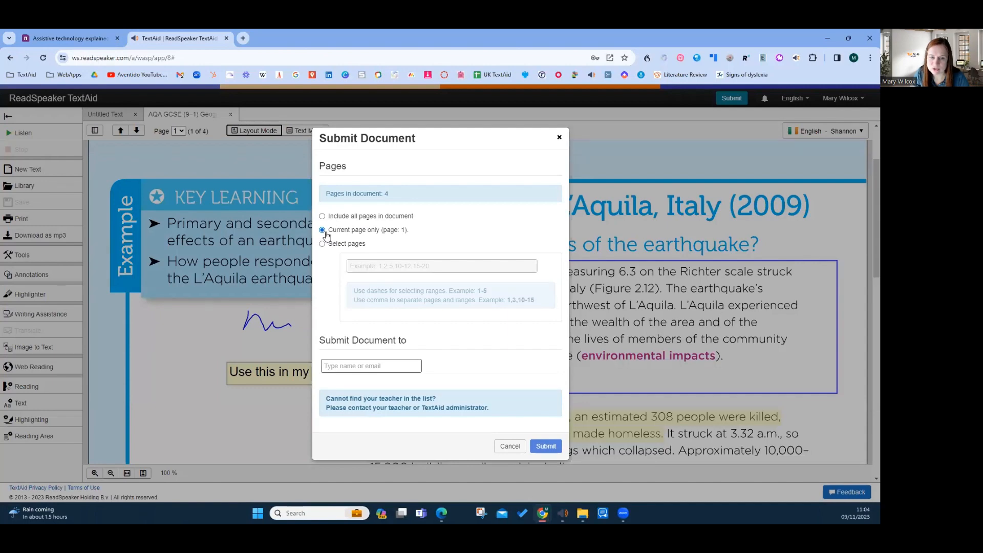
pyautogui.click(355, 367)
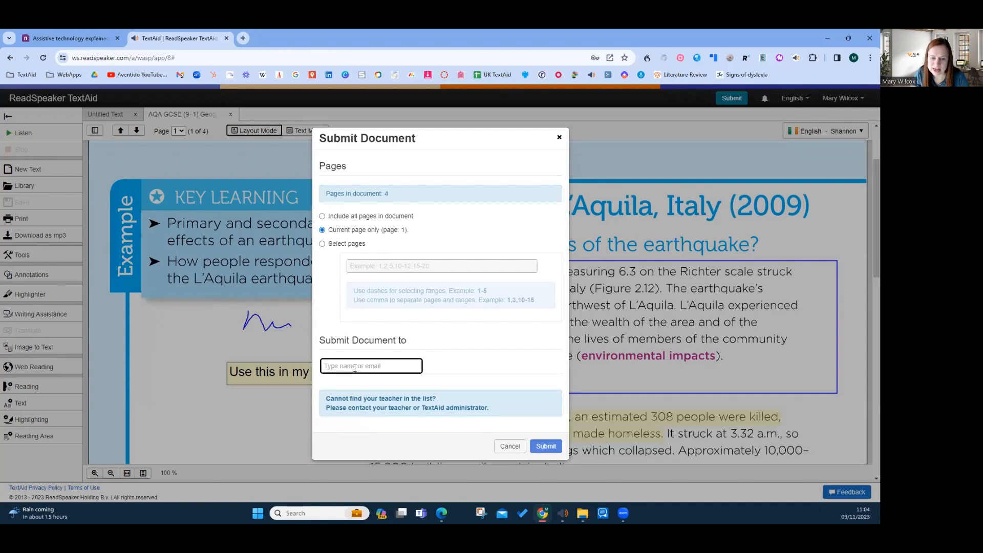
pyautogui.write('Mary')
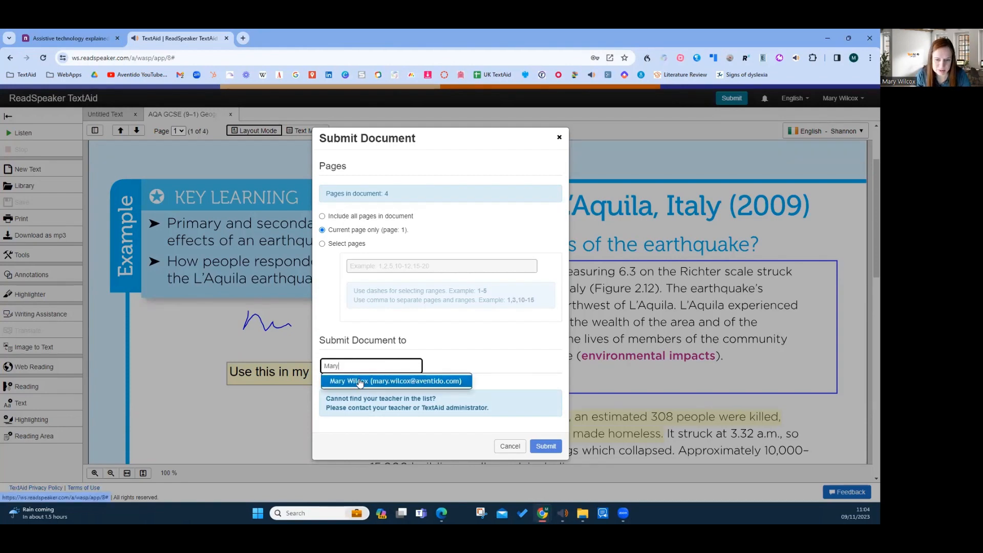
pyautogui.click(361, 380)
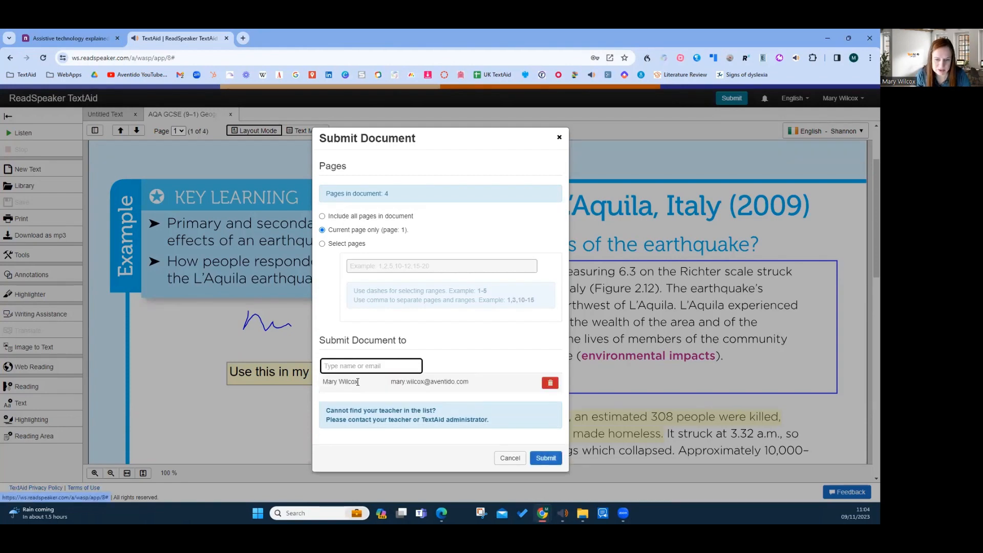
pyautogui.click(546, 459)
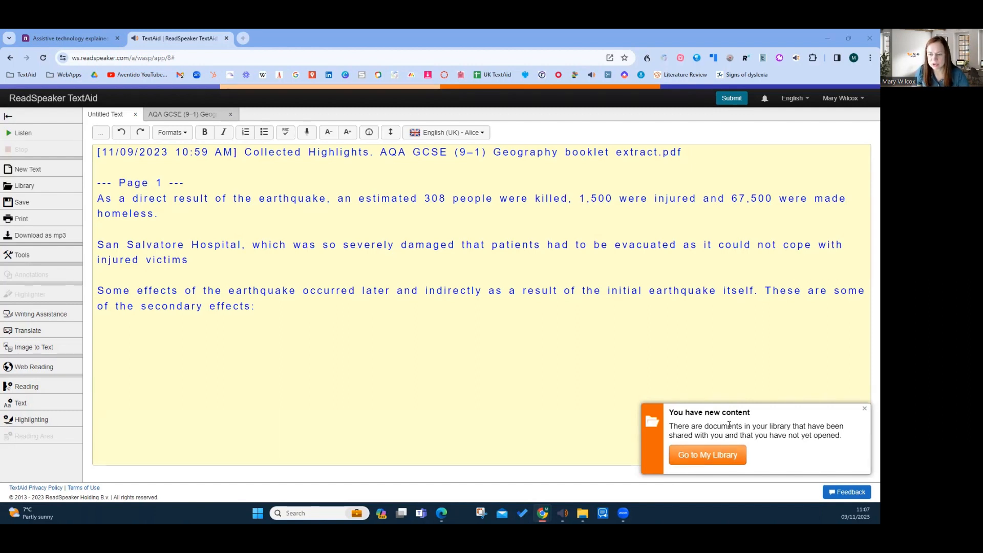
# Open adverbial-worksheets-1.pdf from the documents shared with me in the library
pyautogui.click(691, 459)
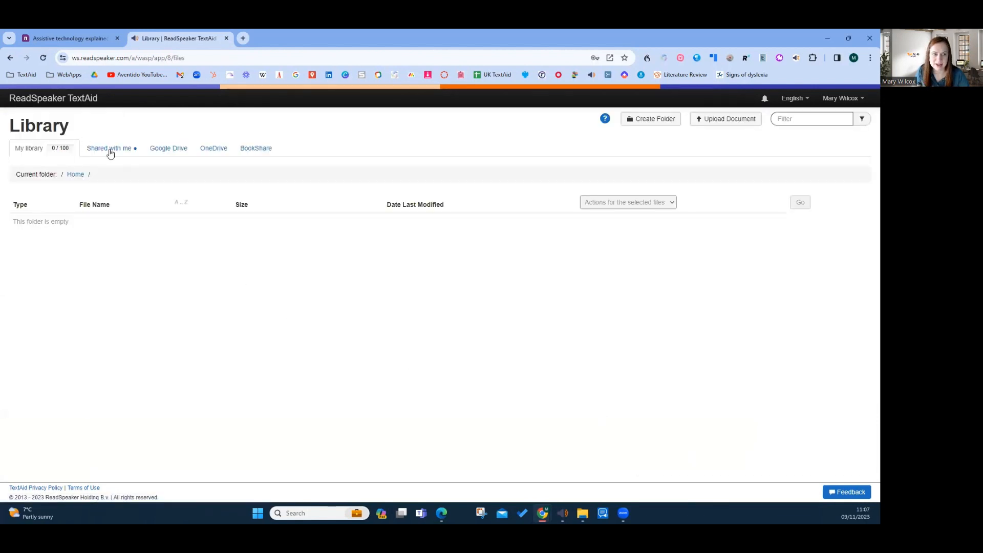
pyautogui.click(109, 151)
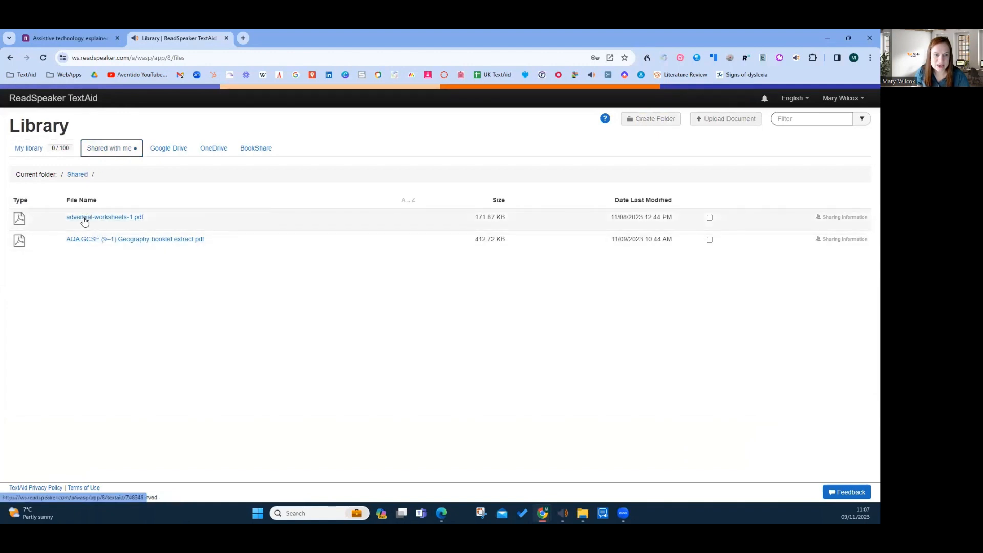
pyautogui.click(95, 217)
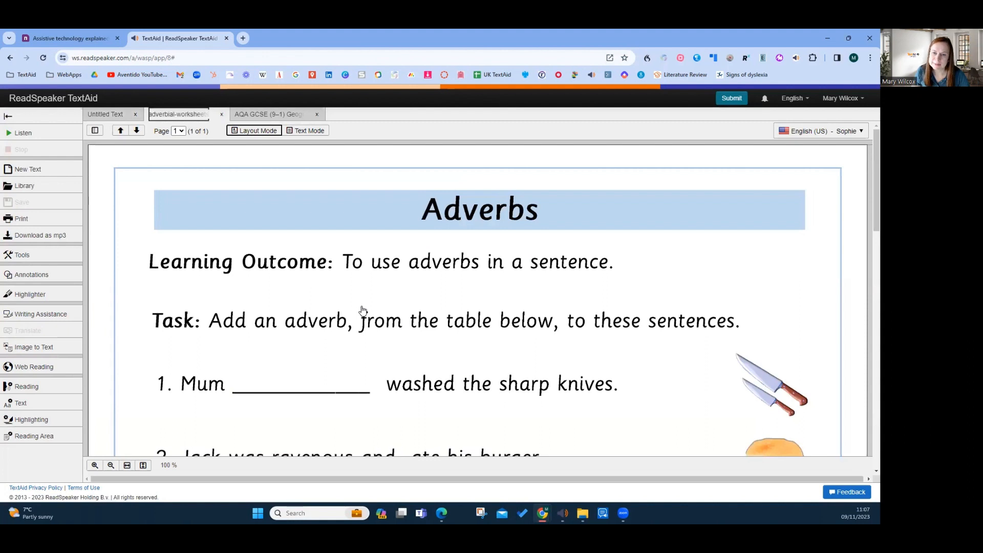
# Have the learning outcome sentence "To use adverbs in a sentence." read aloud in the worksheet
pyautogui.scroll(-1, 363, 311)
pyautogui.scroll(1, 363, 313)
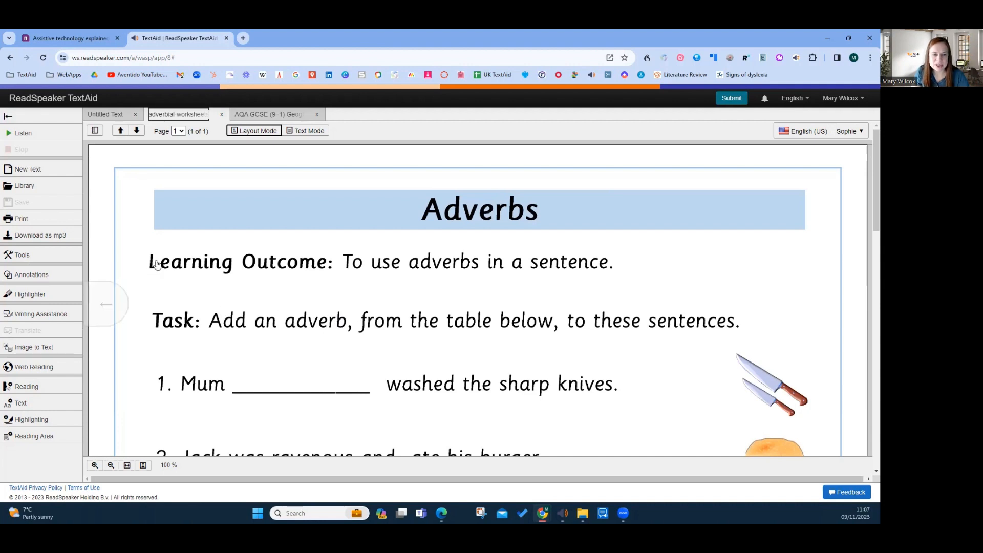
pyautogui.click(548, 261)
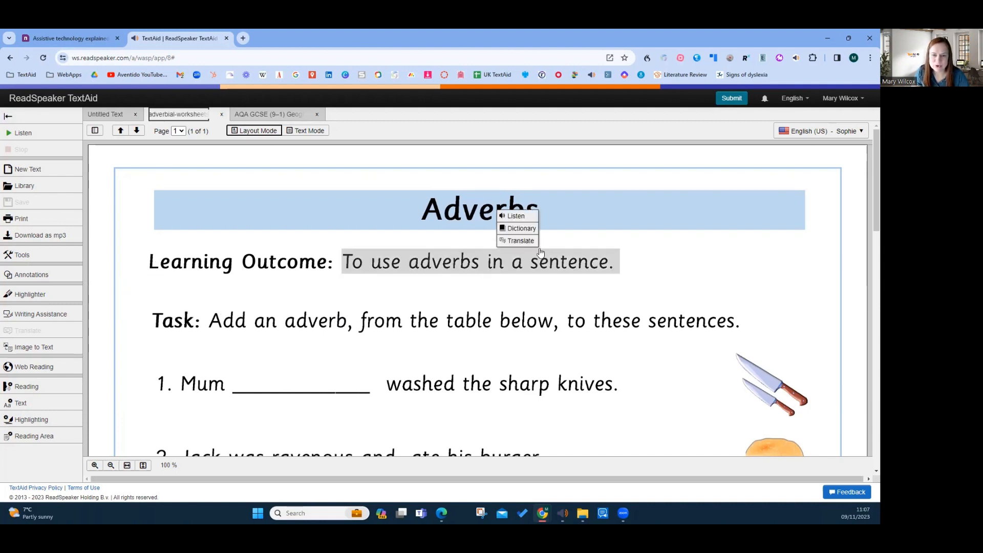
pyautogui.click(512, 215)
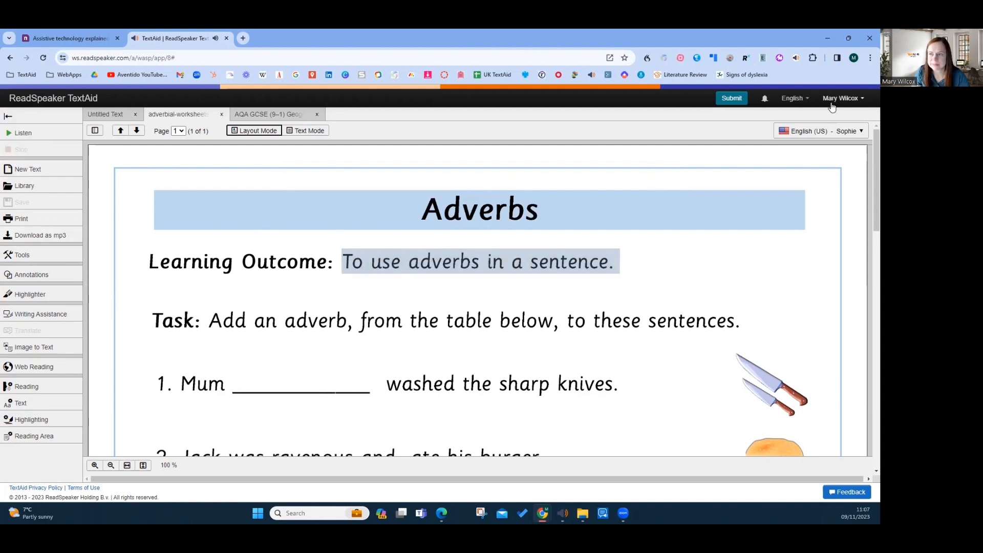
# Set the reading voice to English (UK) - Alice
pyautogui.click(835, 132)
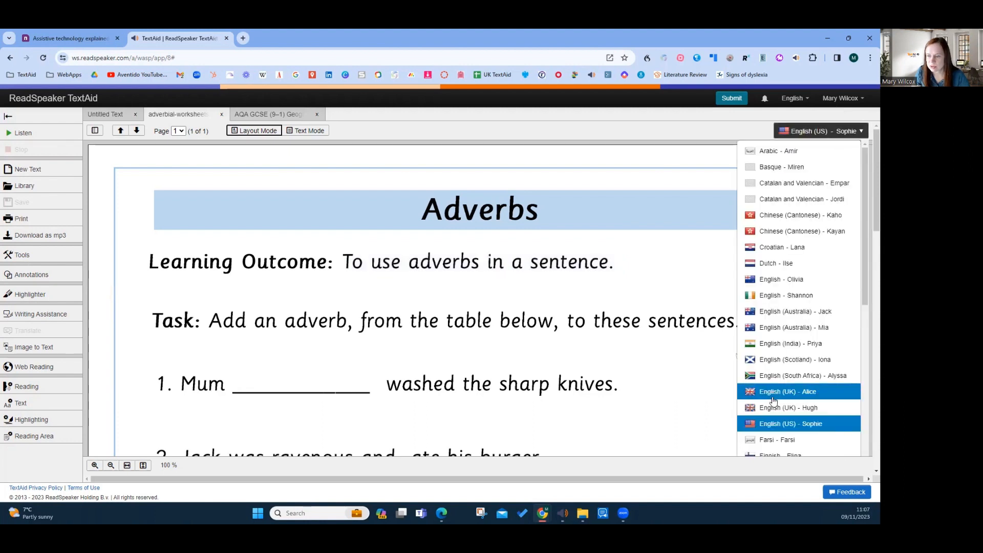
pyautogui.click(793, 392)
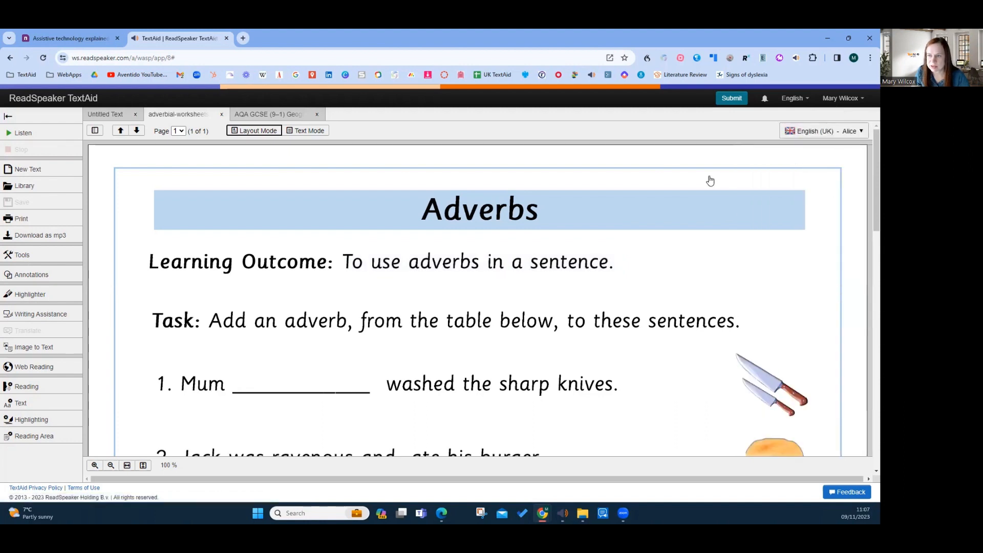
# Examine sentence 1 of the worksheet, about Mum washing the sharp knives, and its blank for an adverb
pyautogui.scroll(-1, 305, 357)
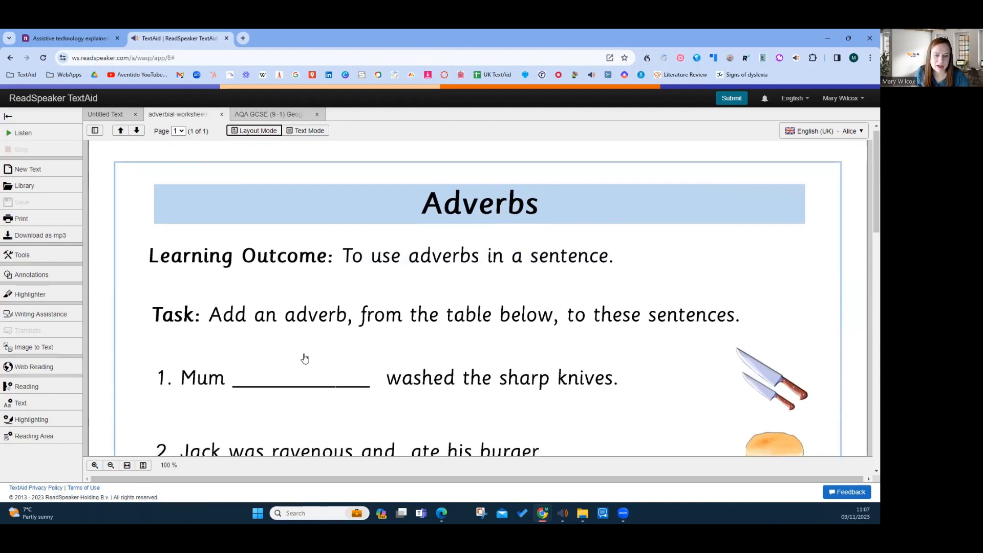
pyautogui.scroll(-2, 305, 358)
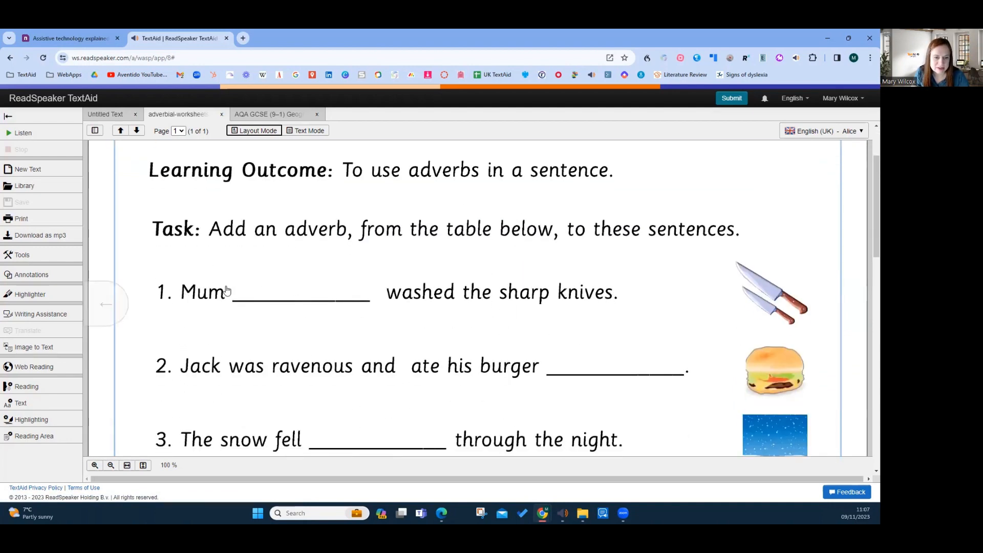
pyautogui.moveTo(227, 290); pyautogui.dragTo(485, 289)
pyautogui.click(448, 246)
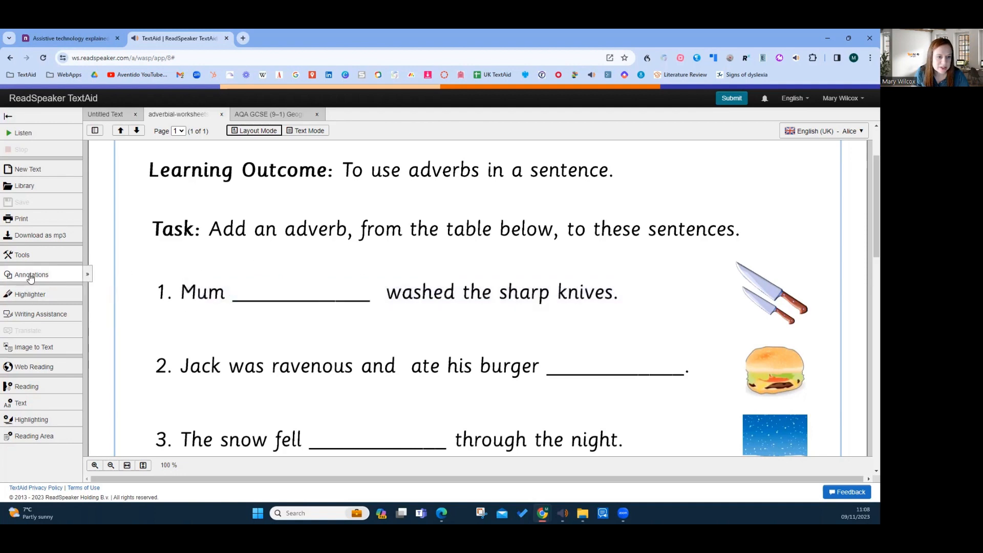
# Add a blue text annotation reading "carefully" at the blank in sentence 1, after "Mum"
pyautogui.click(30, 275)
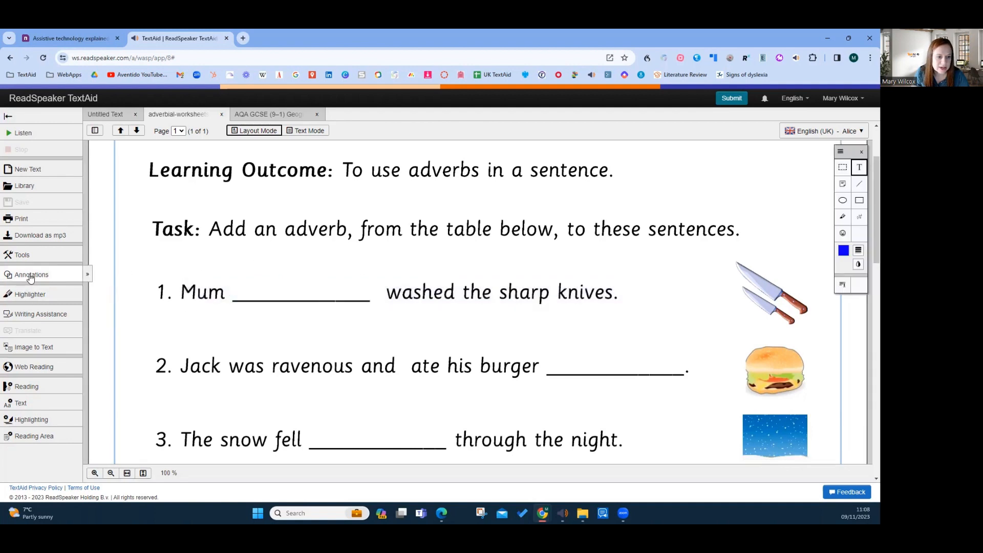
pyautogui.click(861, 152)
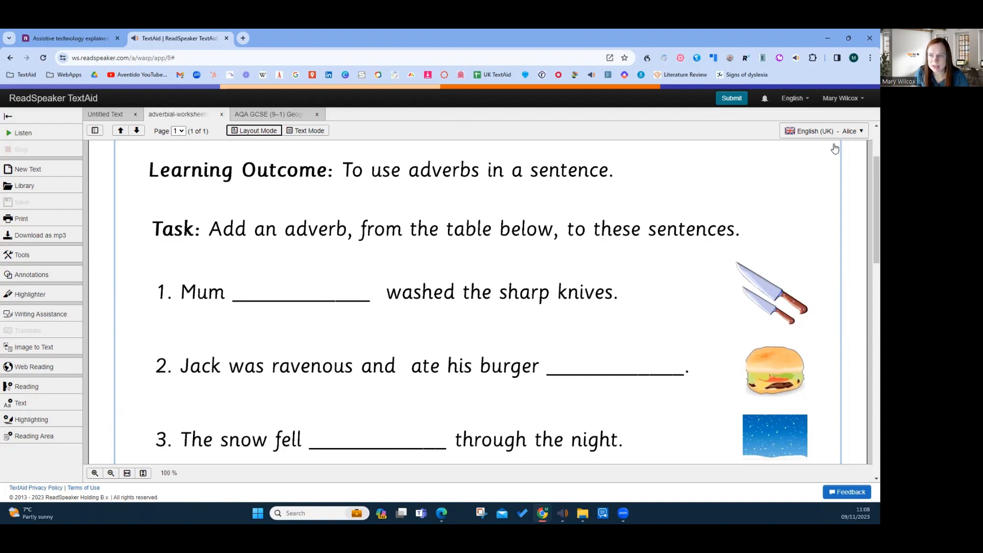
pyautogui.click(31, 275)
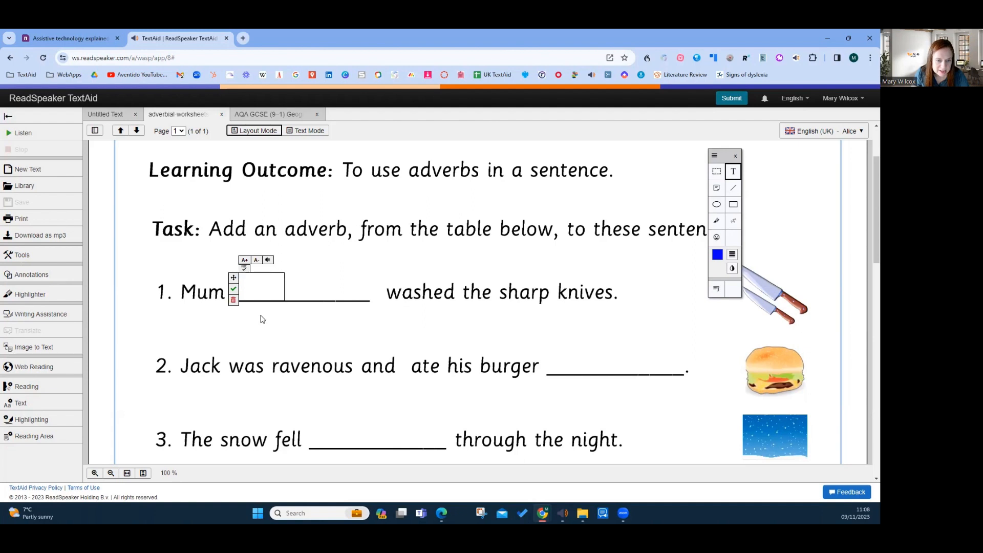
pyautogui.write('care')
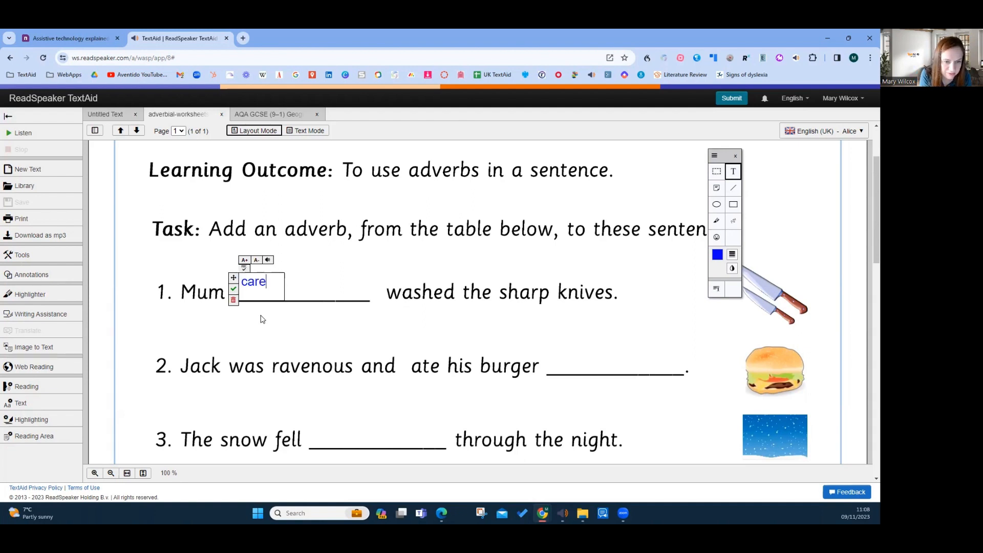
pyautogui.write('f')
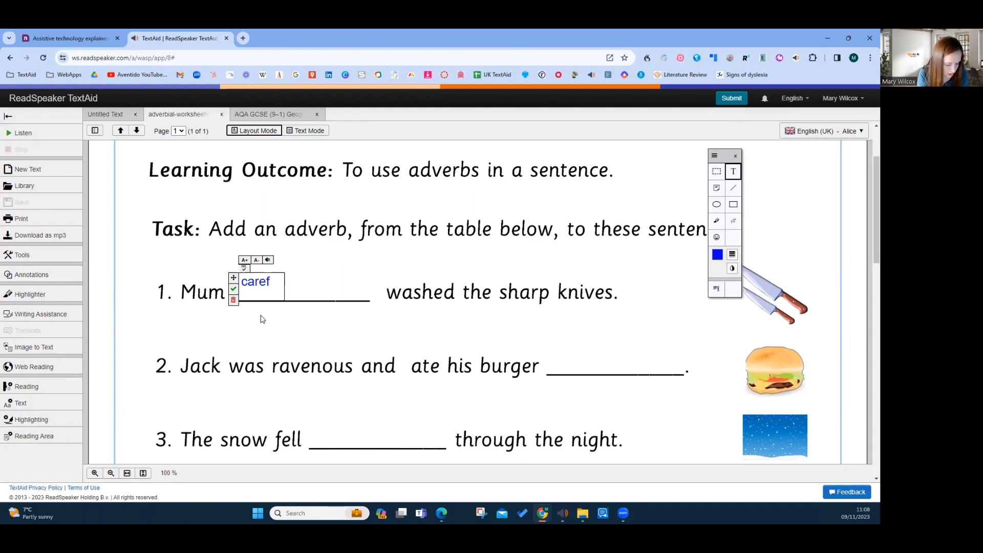
pyautogui.write('ully')
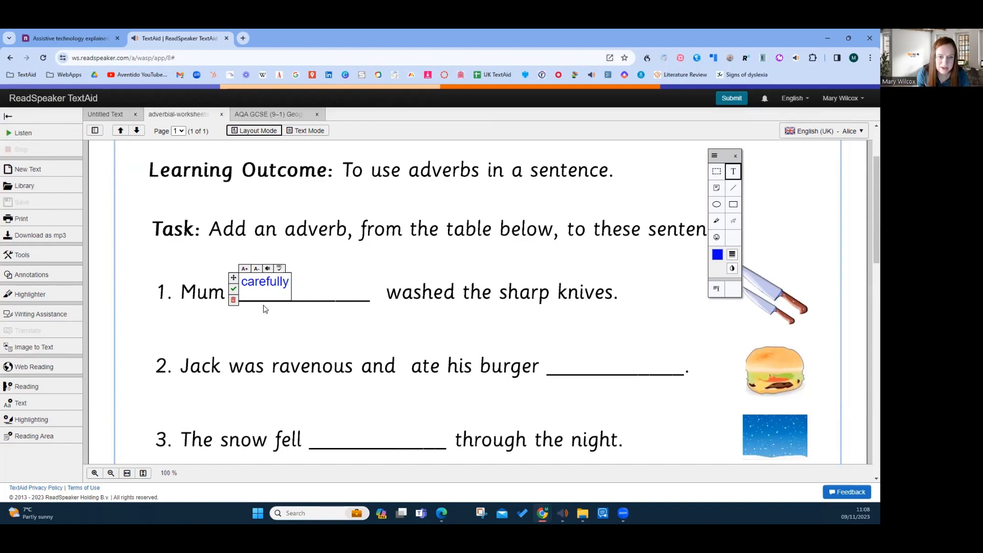
# Enlarge the "carefully" annotation by three size steps, move it onto the middle of the sentence 1 blank and accept it
pyautogui.click(245, 269)
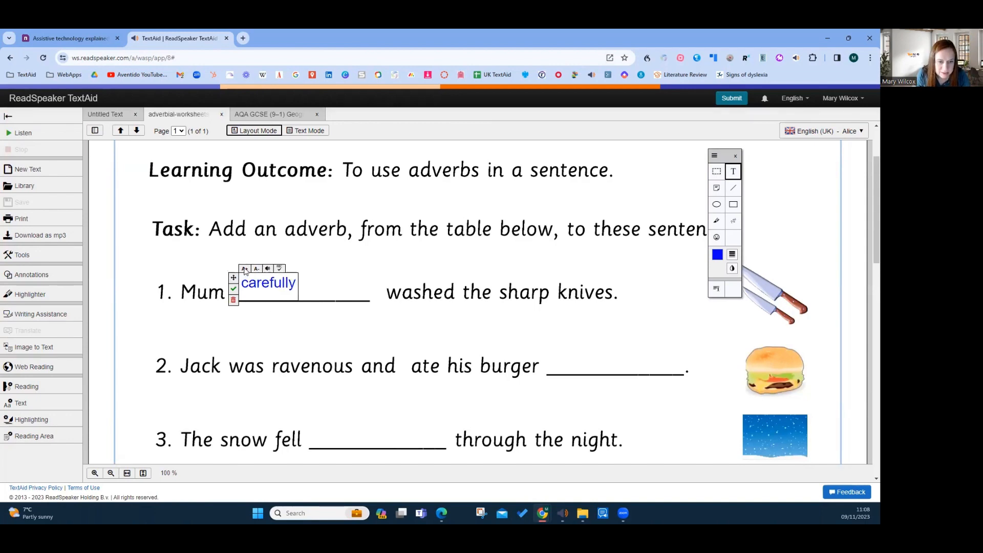
pyautogui.click(244, 269)
pyautogui.click(245, 269)
pyautogui.moveTo(236, 279); pyautogui.dragTo(255, 284)
pyautogui.click(253, 296)
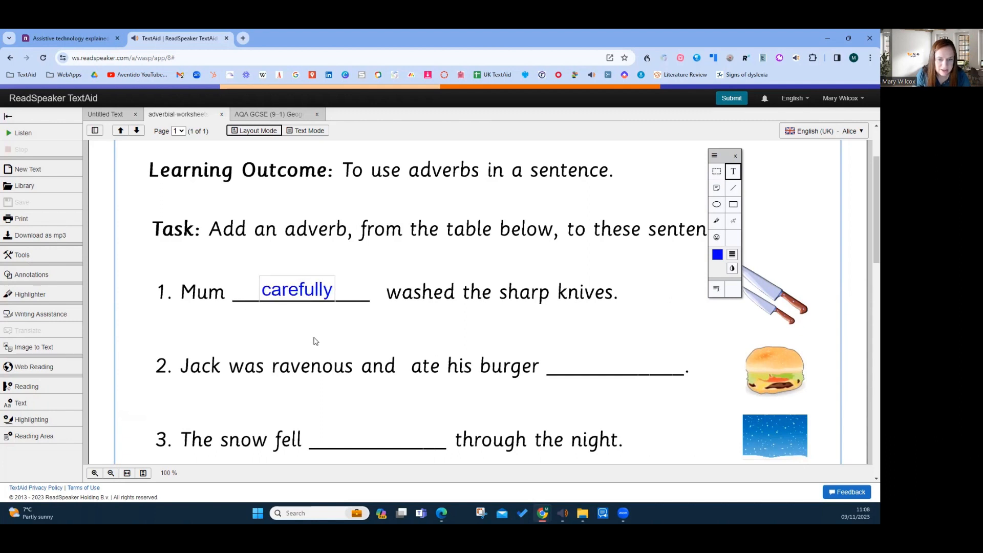
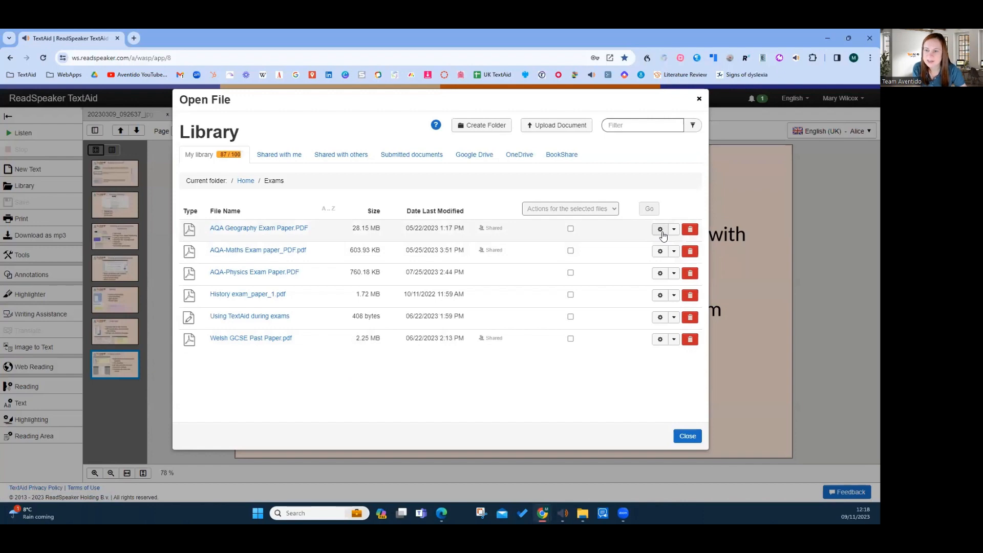
# Open the sharing settings of AQA Geography Exam Paper.PDF and enable the Exam Timer option for the exam
pyautogui.click(674, 230)
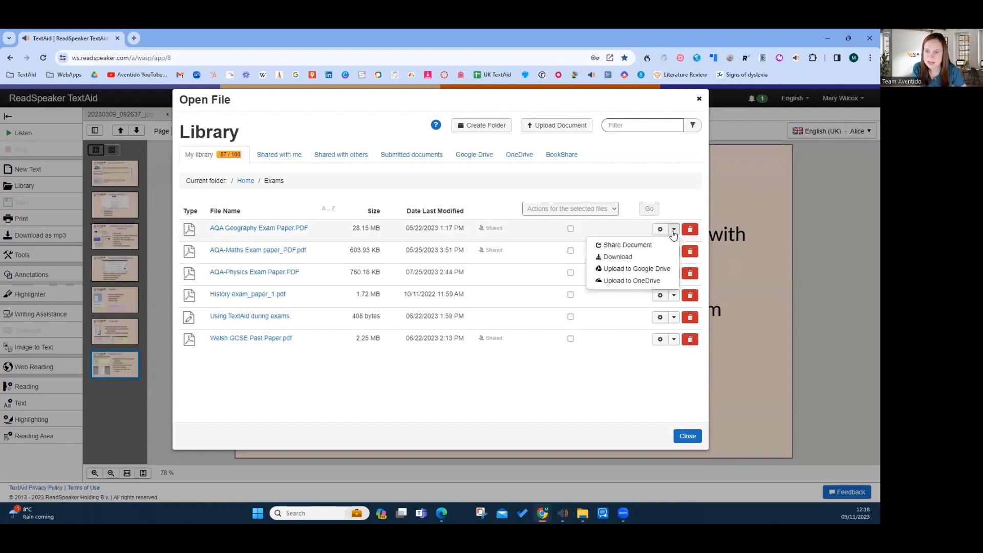
pyautogui.click(644, 250)
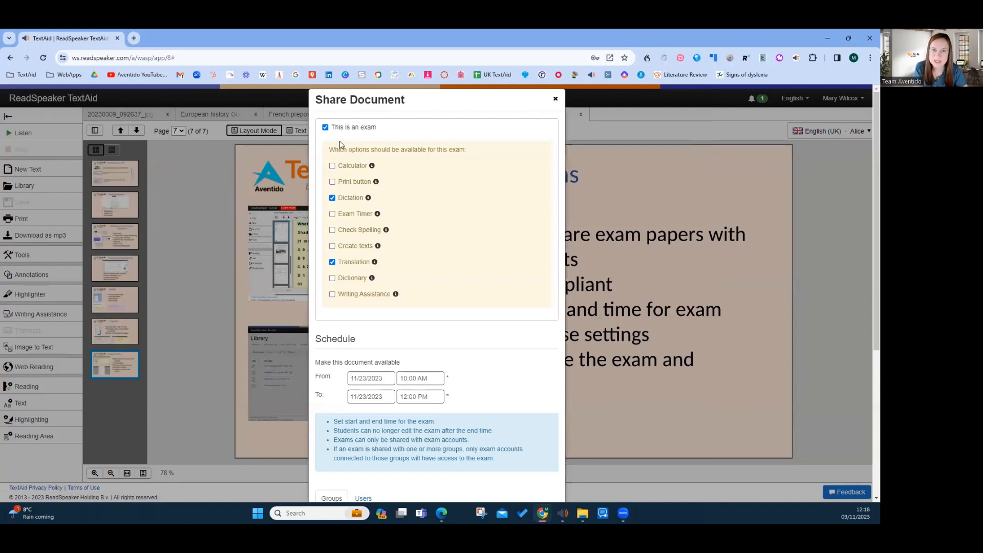
pyautogui.click(331, 214)
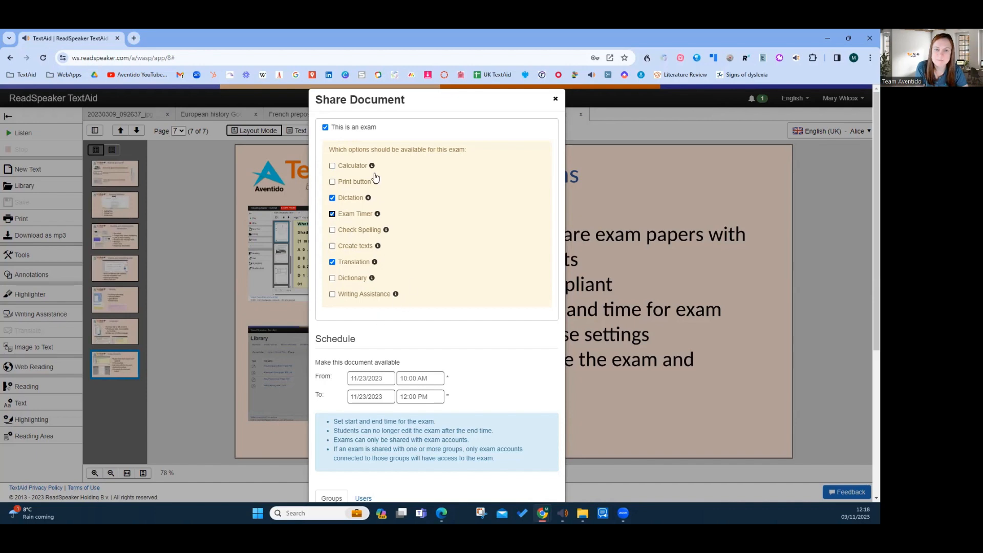
# Schedule the exam's availability to start on 11/09/2023 and set its end time to 2:00 PM
pyautogui.scroll(-1, 451, 286)
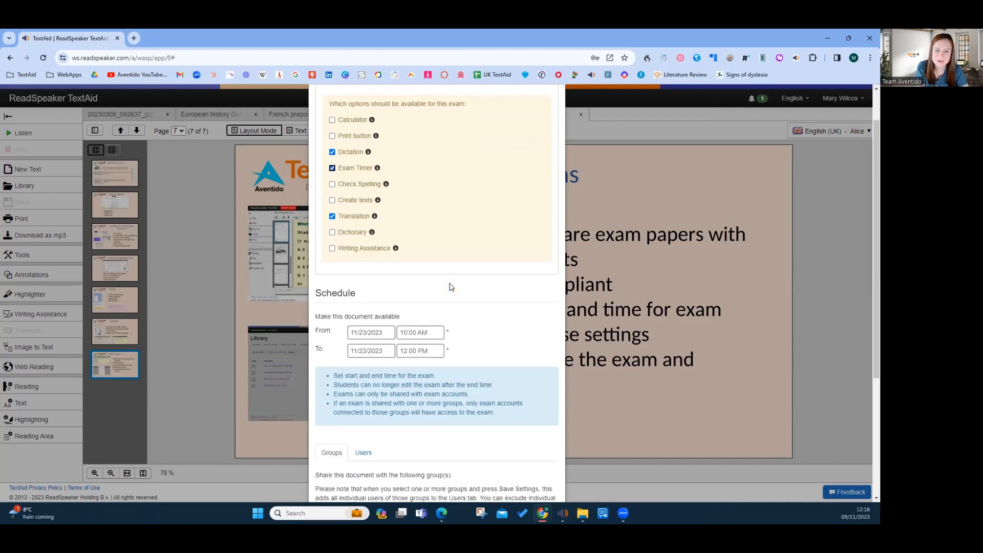
pyautogui.click(367, 335)
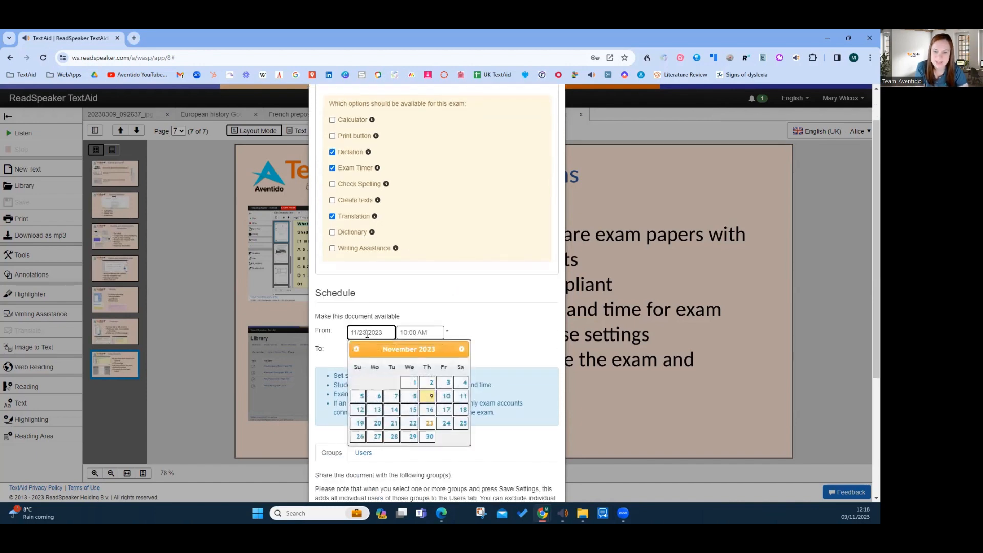
pyautogui.click(429, 397)
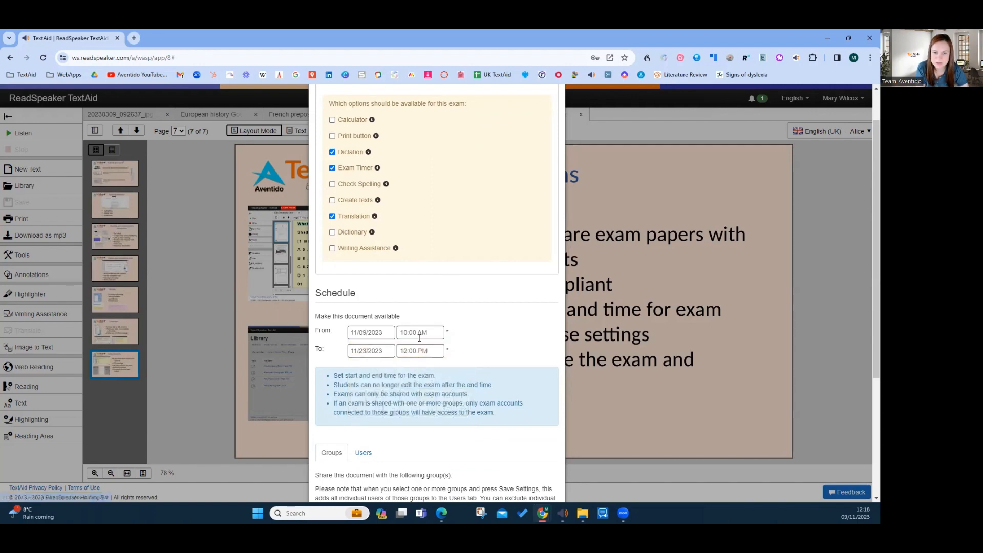
pyautogui.click(368, 351)
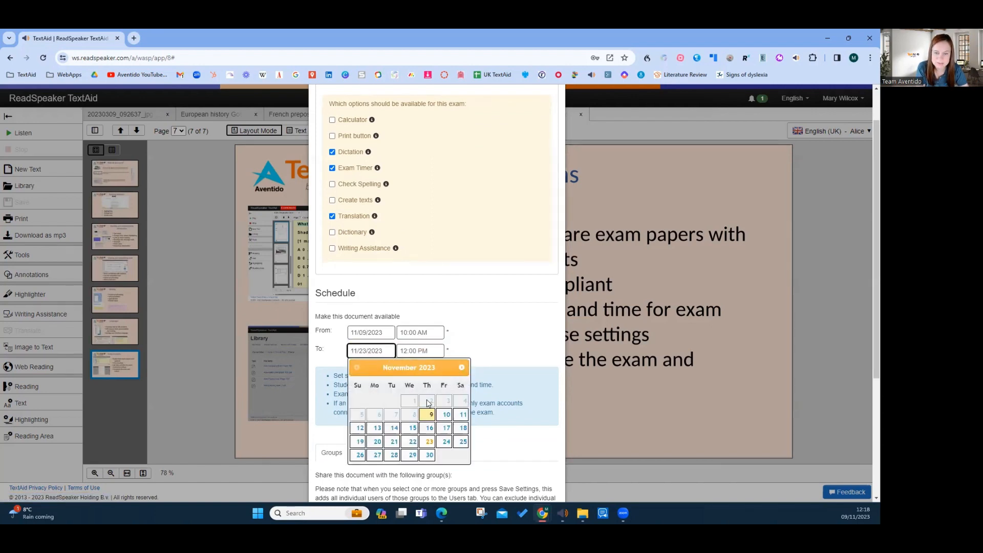
pyautogui.click(421, 351)
pyautogui.scroll(-2, 416, 418)
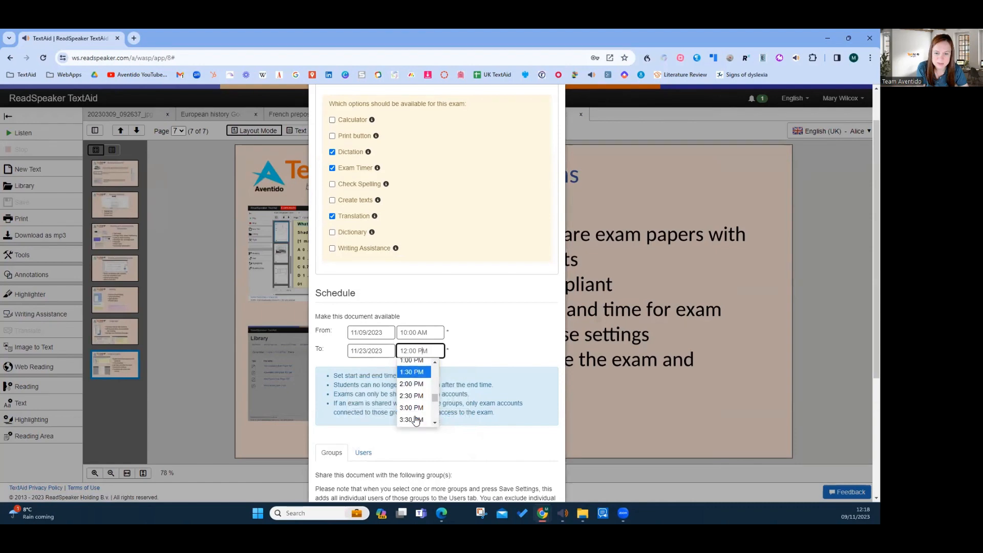
pyautogui.click(413, 384)
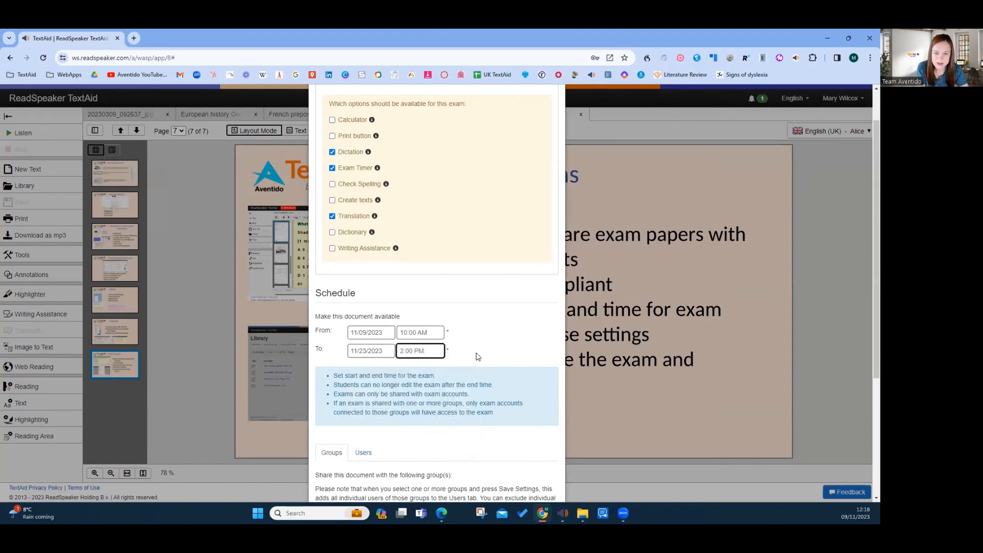
# Share the exam with all listed groups, checking the individual users too, and save the sharing settings
pyautogui.scroll(-4, 476, 357)
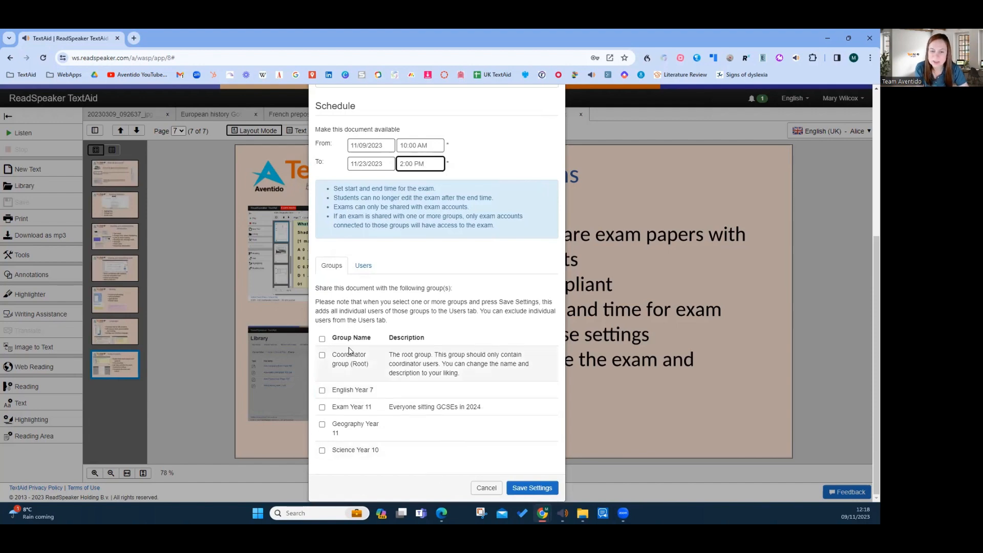
pyautogui.click(363, 265)
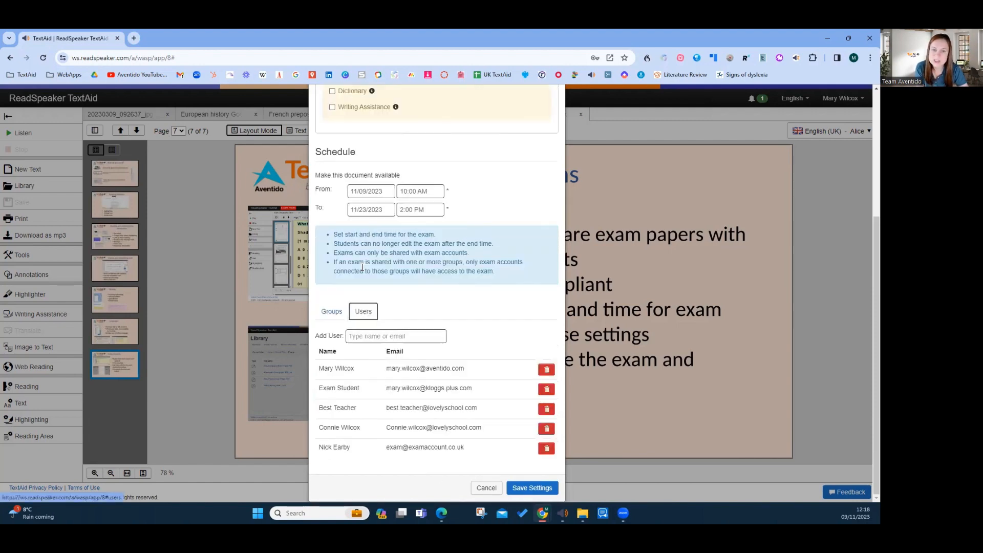
pyautogui.click(332, 312)
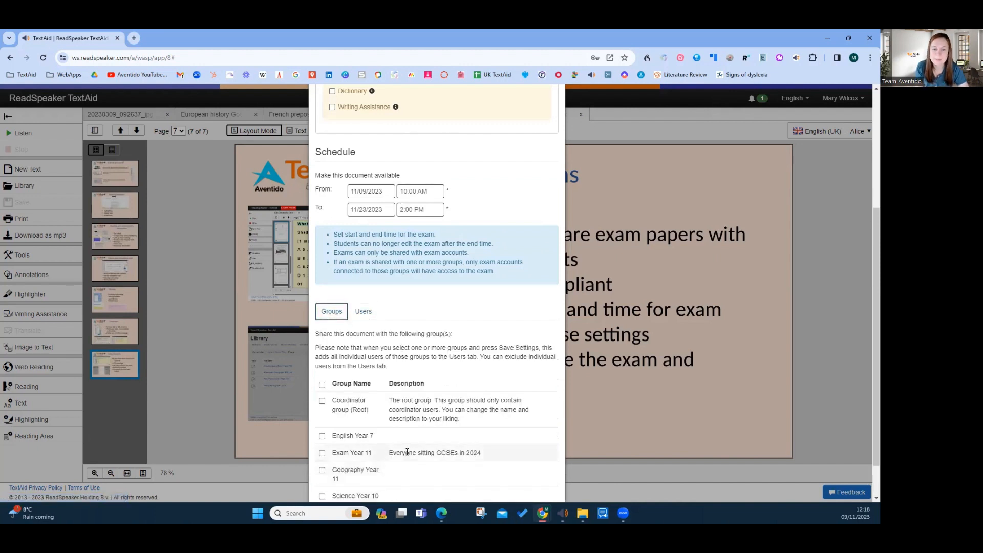
pyautogui.scroll(-1, 407, 452)
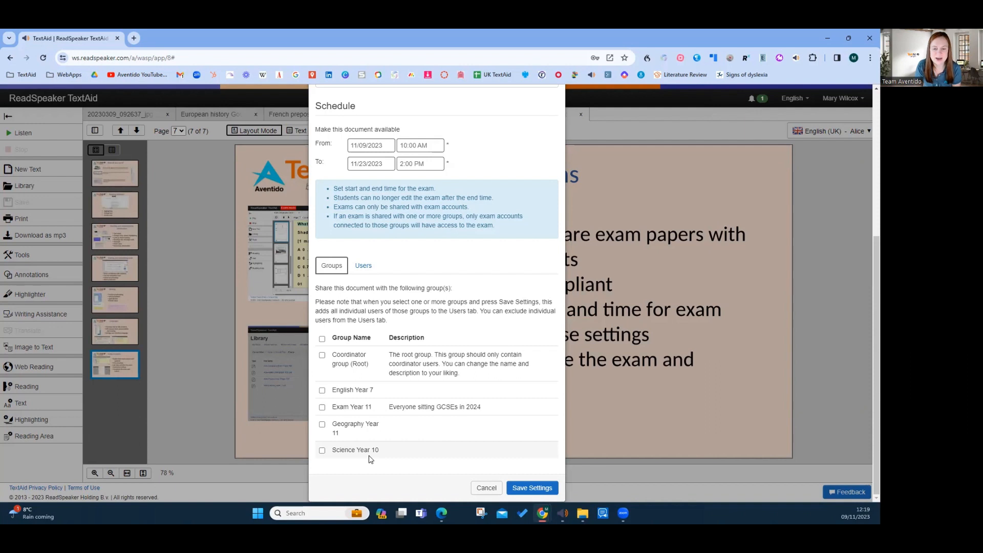
pyautogui.click(322, 340)
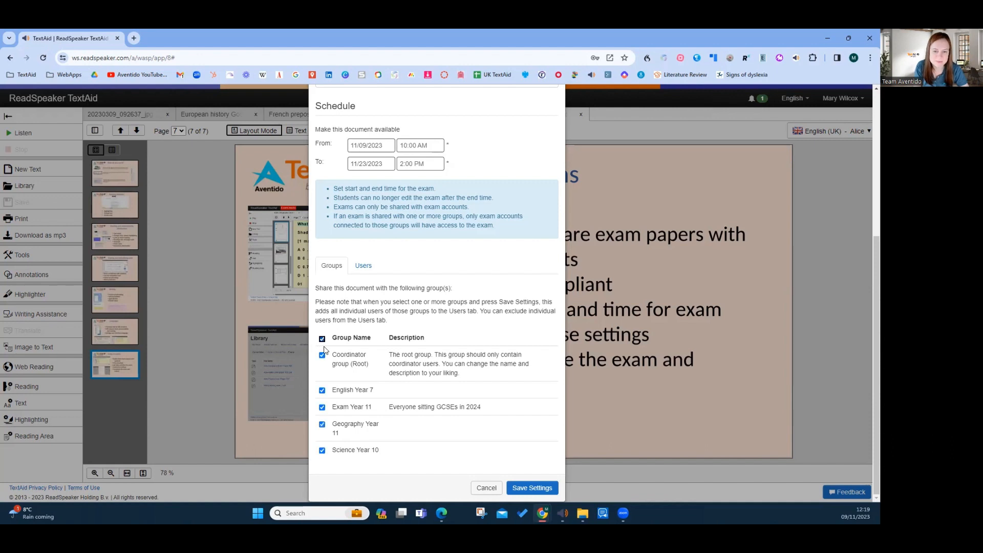
pyautogui.click(523, 491)
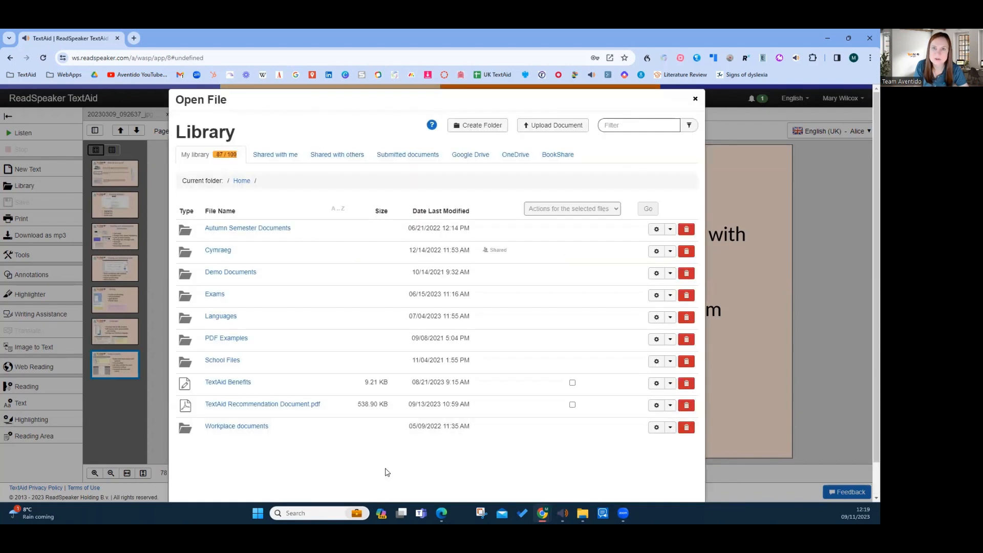
pyautogui.click(695, 99)
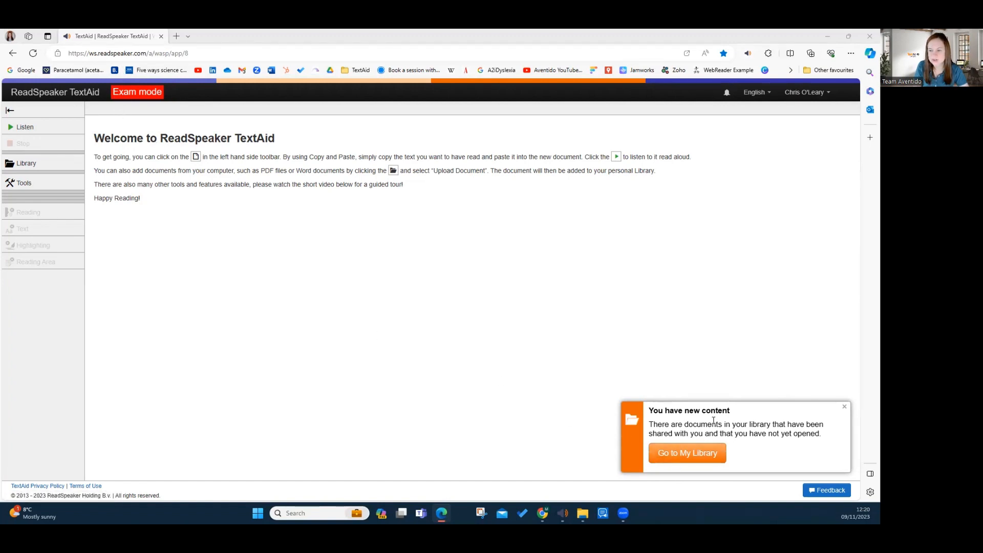
# In the student's exam-mode account, open the shared AQA Geography Exam Paper.PDF from the library
pyautogui.click(683, 455)
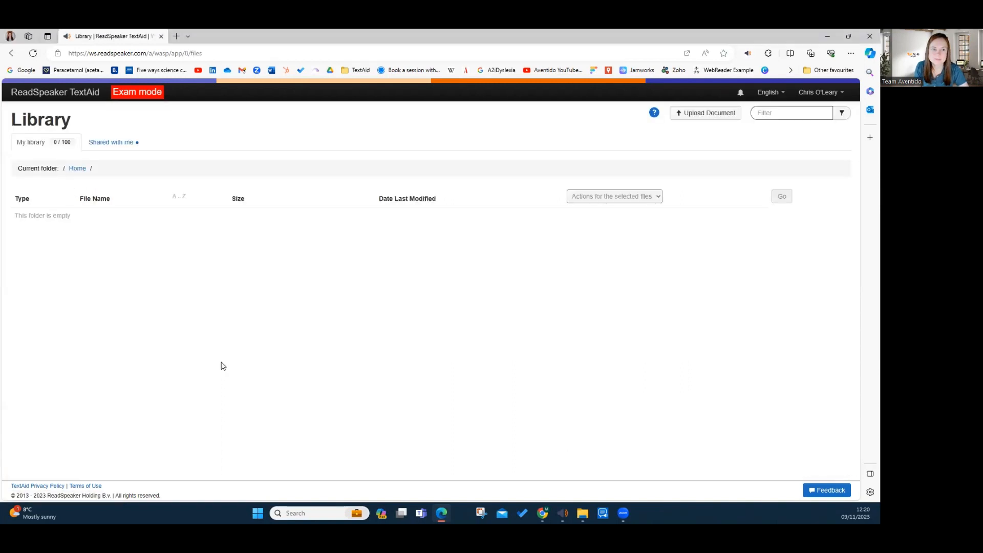
pyautogui.click(115, 145)
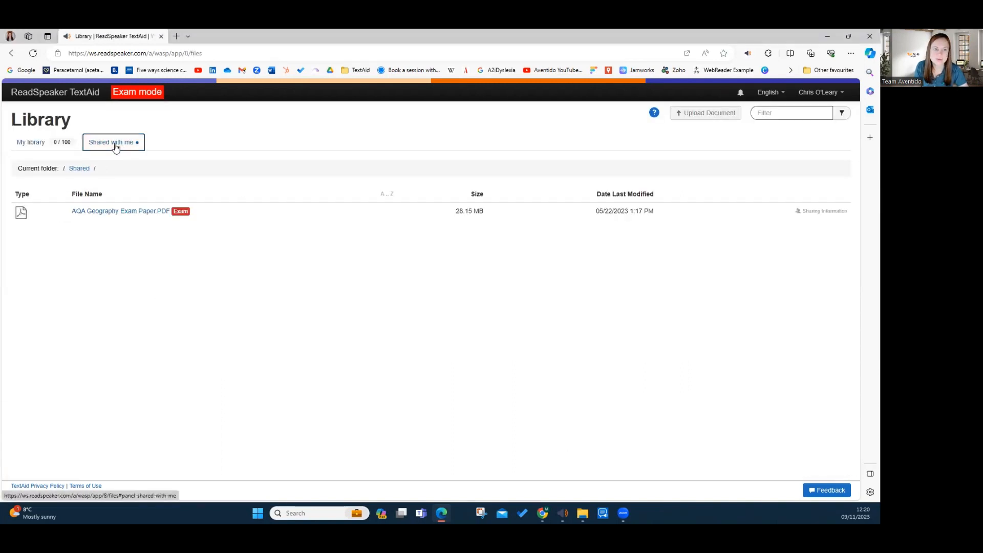
pyautogui.click(110, 212)
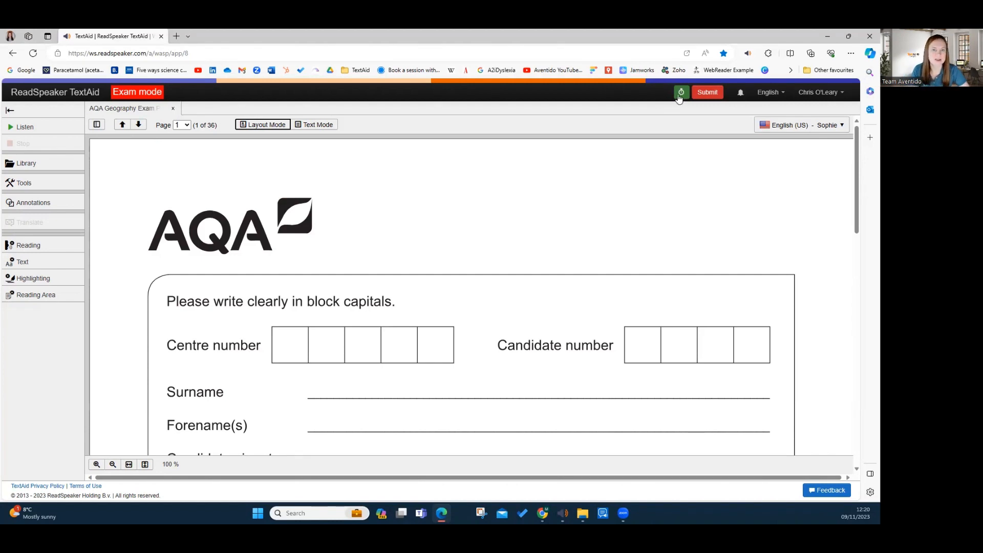
# Add a blue text annotation with the candidate's surname on the Surname line of the exam's cover page
pyautogui.scroll(-2, 275, 354)
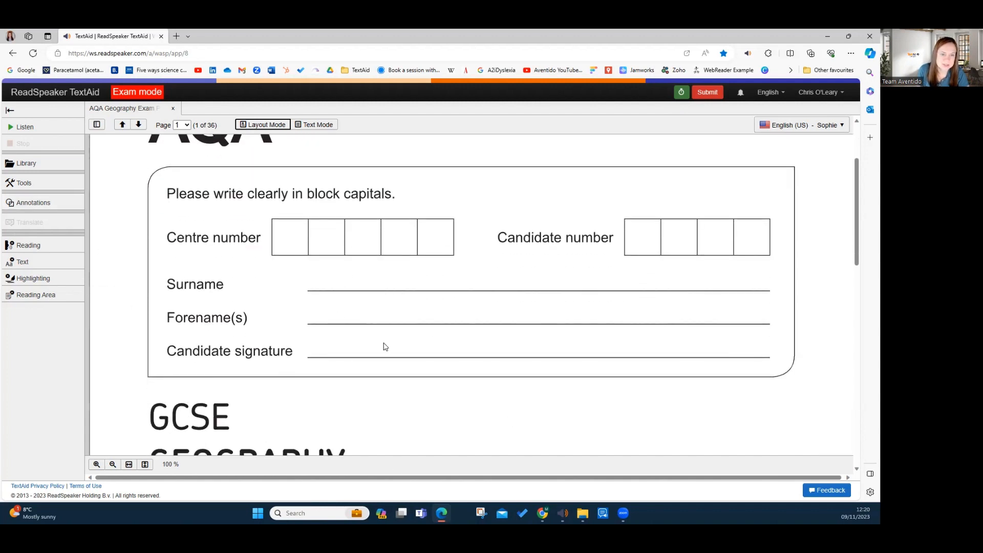
pyautogui.click(36, 204)
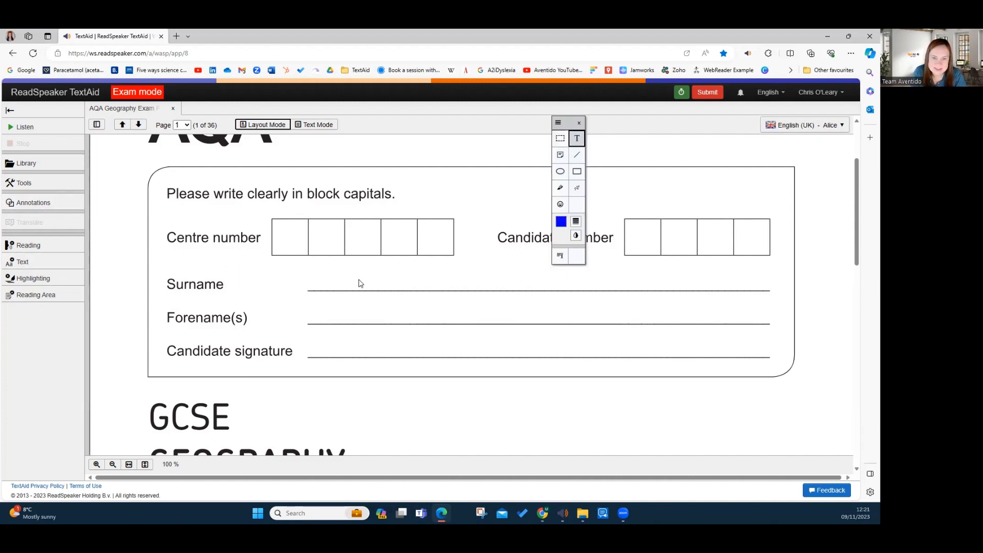
pyautogui.click(333, 278)
pyautogui.write('W')
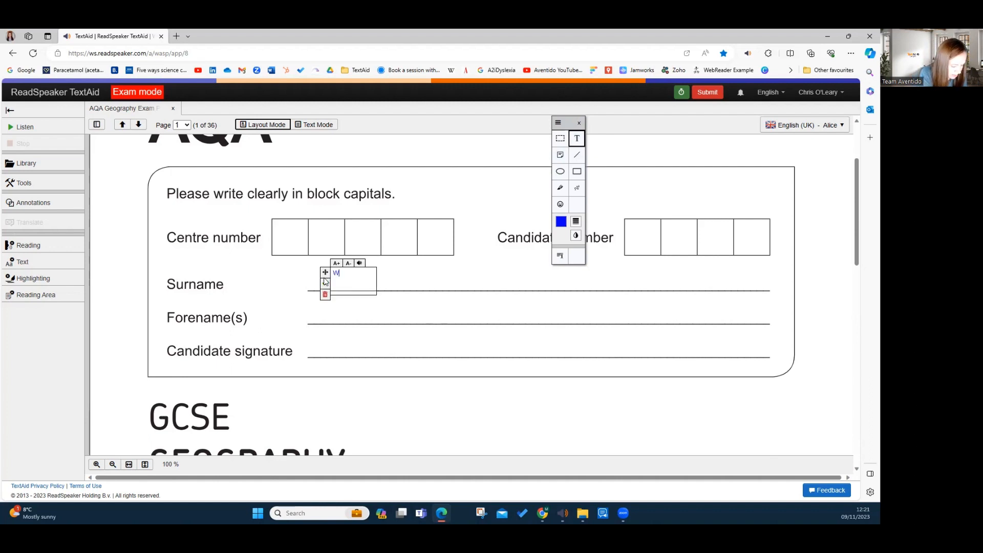
pyautogui.write('ildox')
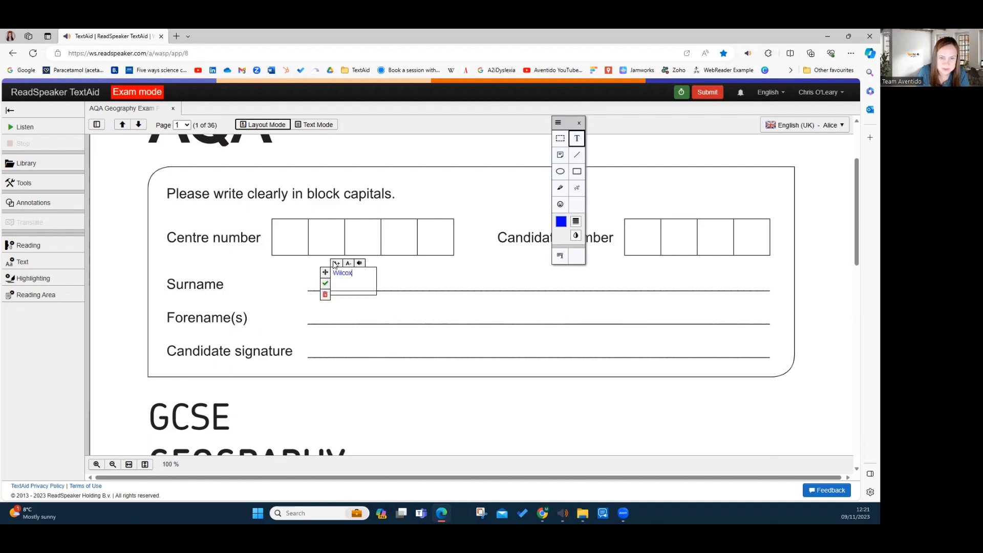
# Enlarge the surname annotation by four size steps and accept it
pyautogui.click(336, 263)
pyautogui.click(336, 264)
pyautogui.click(336, 264)
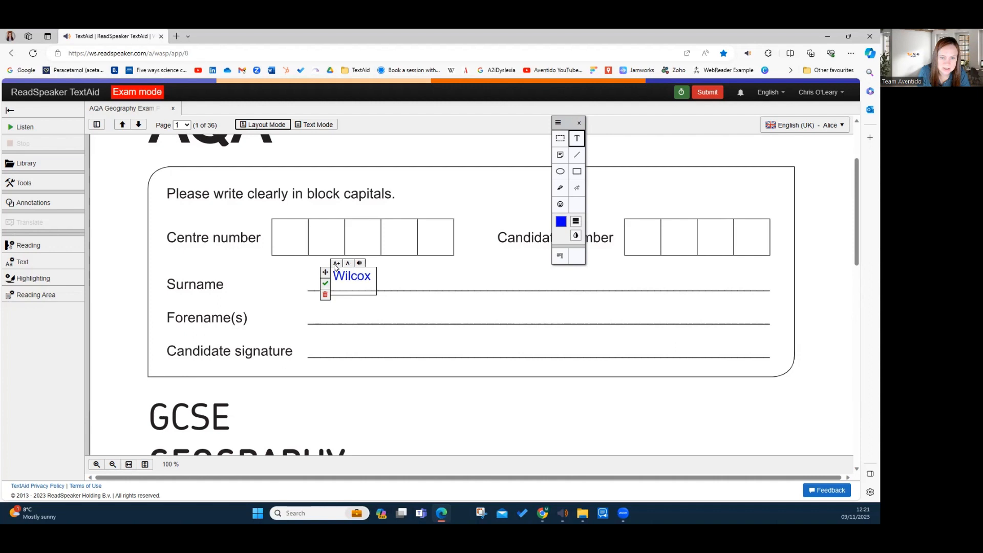
pyautogui.click(336, 263)
pyautogui.click(325, 283)
# Go to page 3 of the exam paper using the page thumbnails, and hide the thumbnails
pyautogui.click(96, 125)
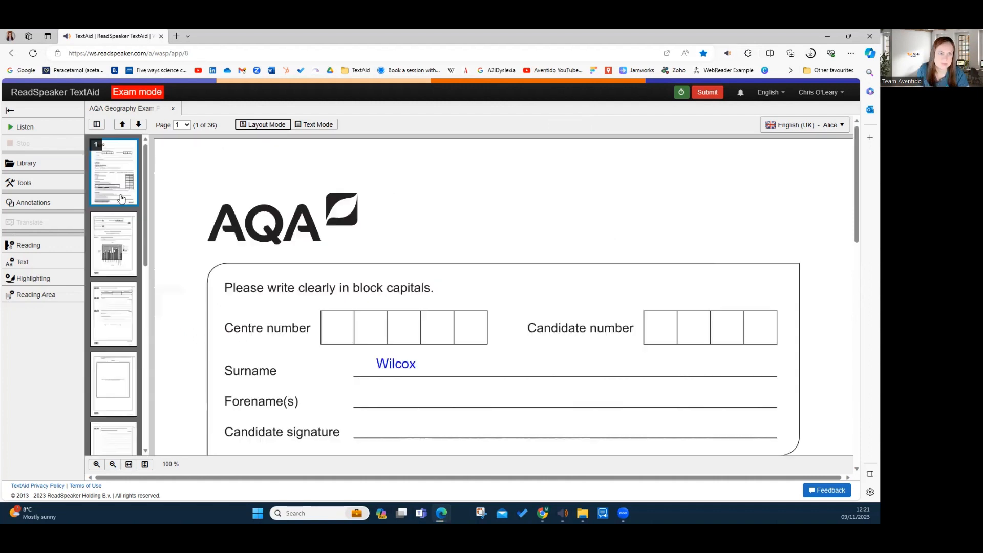
pyautogui.scroll(-1, 110, 183)
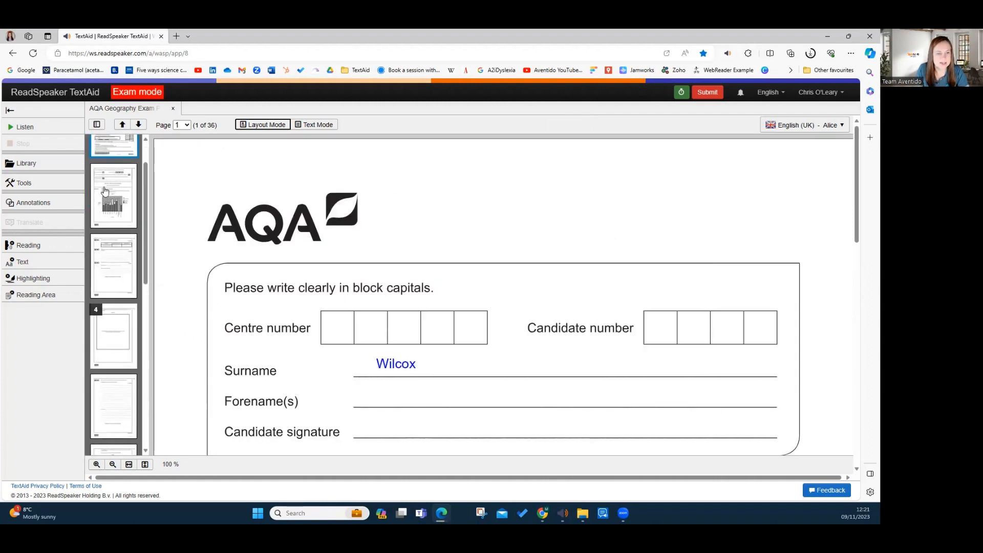
pyautogui.scroll(-2, 109, 274)
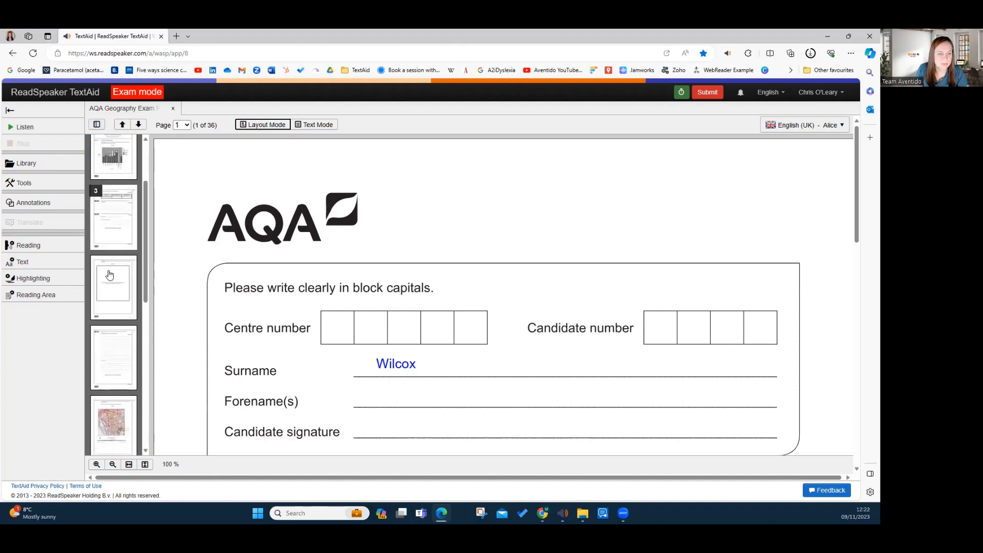
pyautogui.scroll(2, 109, 275)
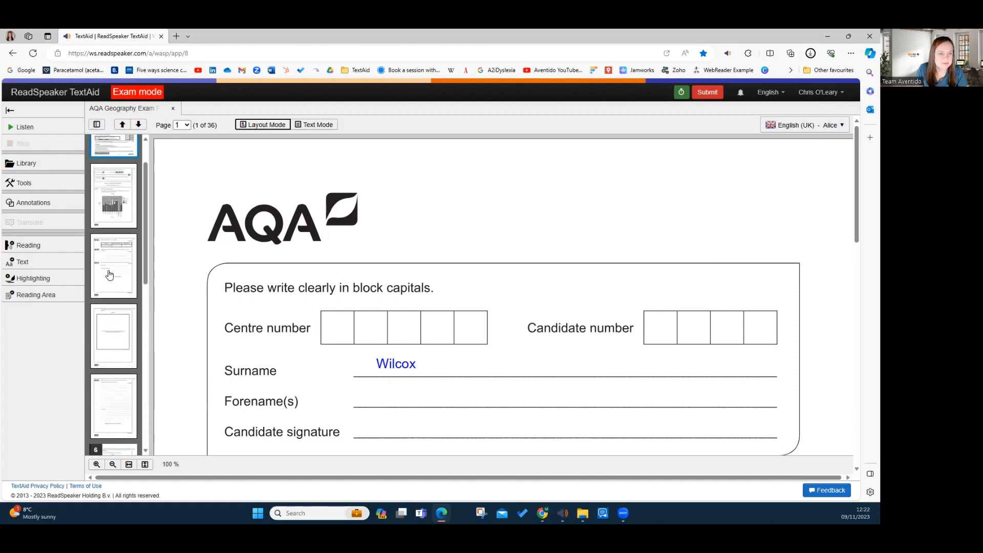
pyautogui.click(109, 275)
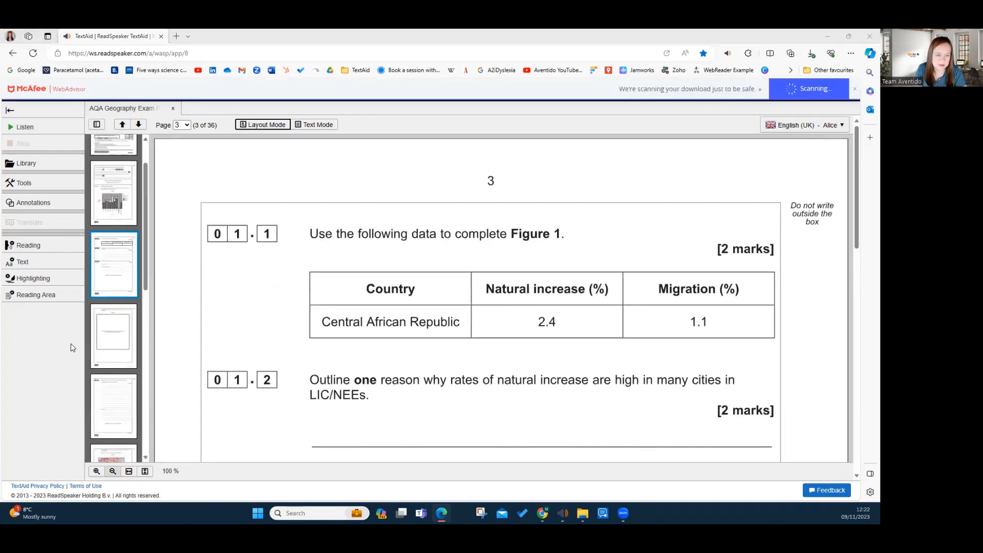
pyautogui.click(96, 124)
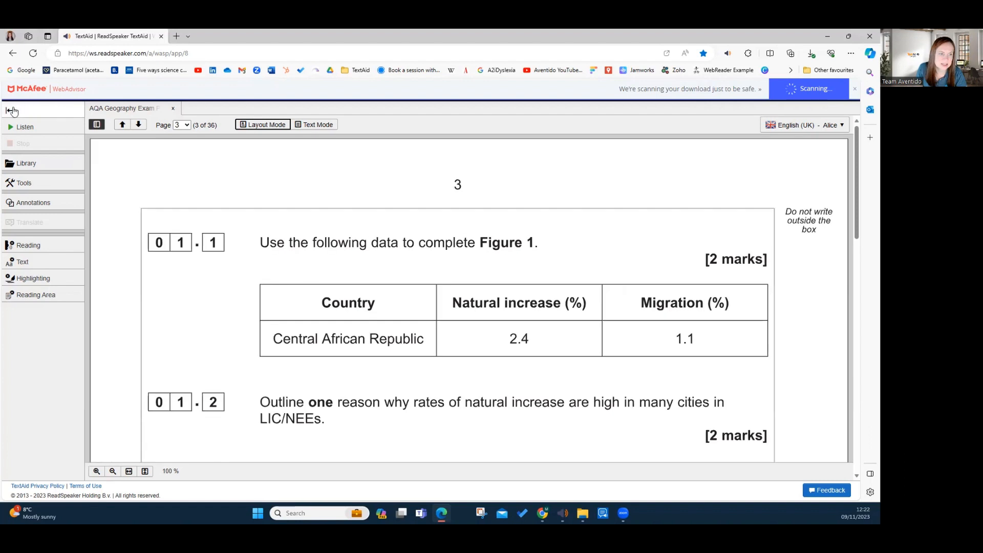
# Try the collapsed toolbar and the full-page view, and fit page 3 to the window width
pyautogui.click(10, 110)
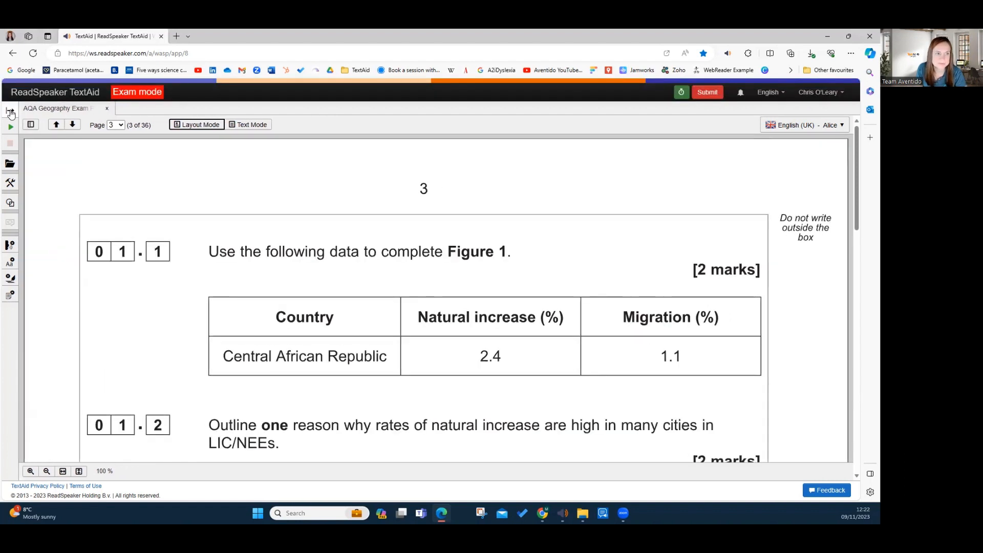
pyautogui.click(9, 110)
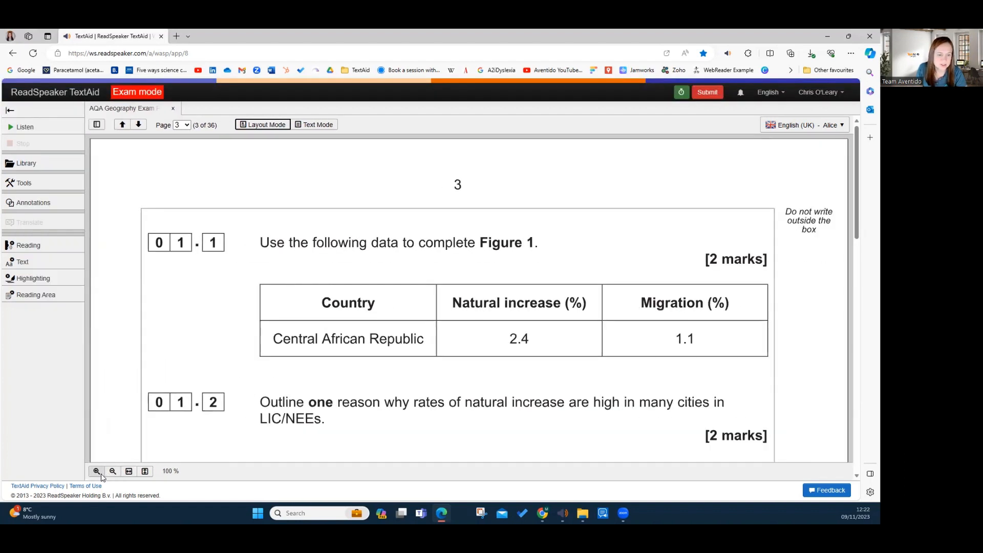
pyautogui.click(145, 471)
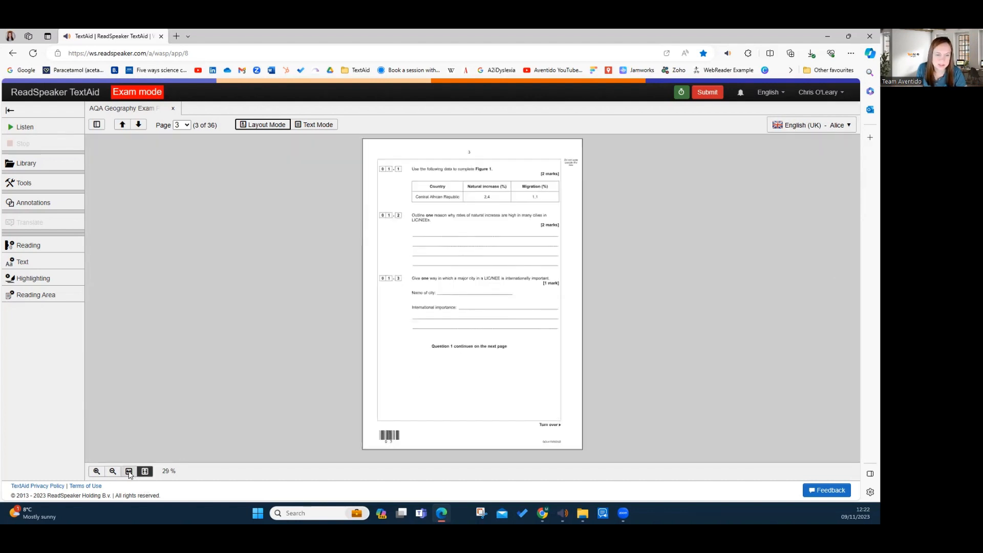
pyautogui.click(129, 471)
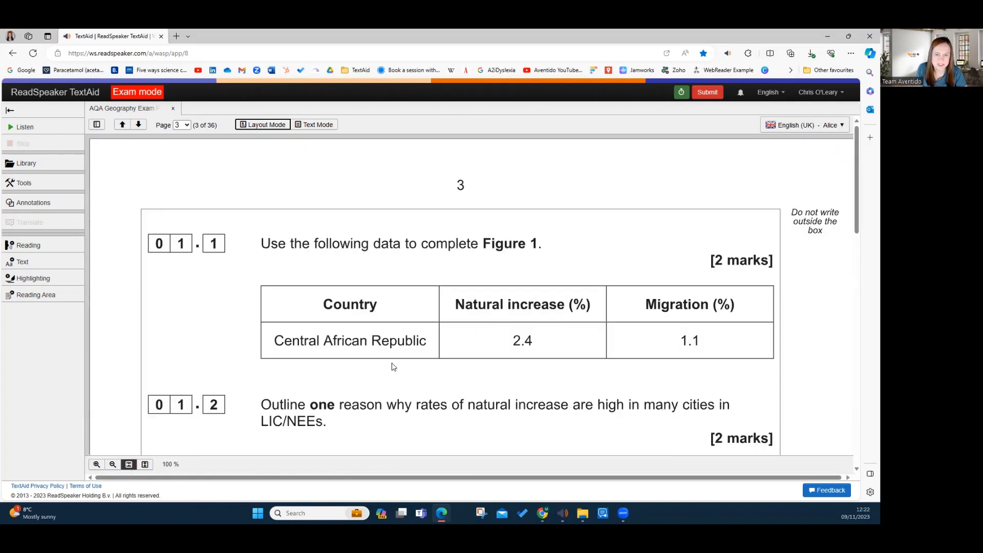
# Have the instruction sentence of question 01.1 on page 3 read aloud
pyautogui.scroll(-1, 392, 364)
pyautogui.moveTo(263, 190); pyautogui.dragTo(543, 188)
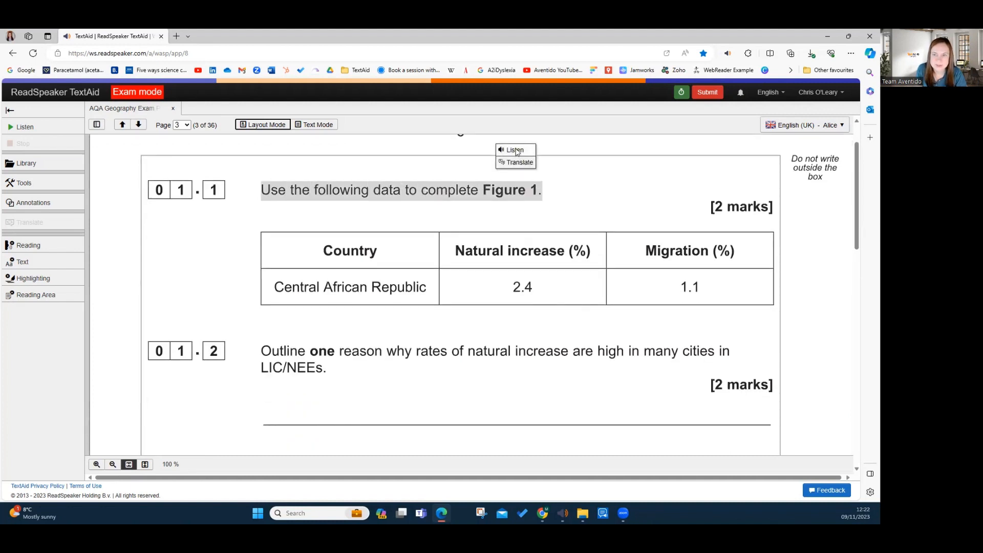
pyautogui.click(514, 149)
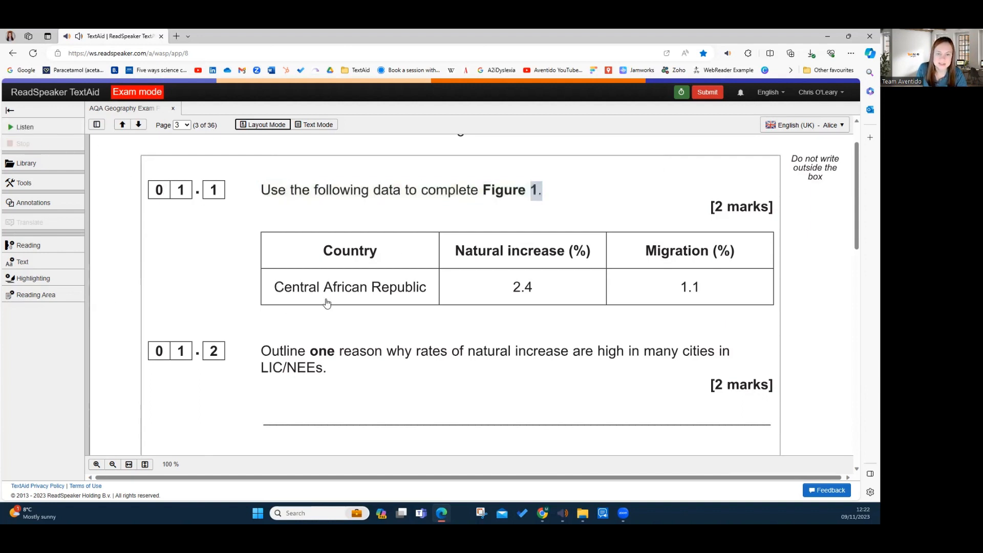
# Circle the Central African Republic's natural increase value of 2.4 with a blue ellipse annotation, and hide the annotation tools
pyautogui.scroll(-1, 328, 304)
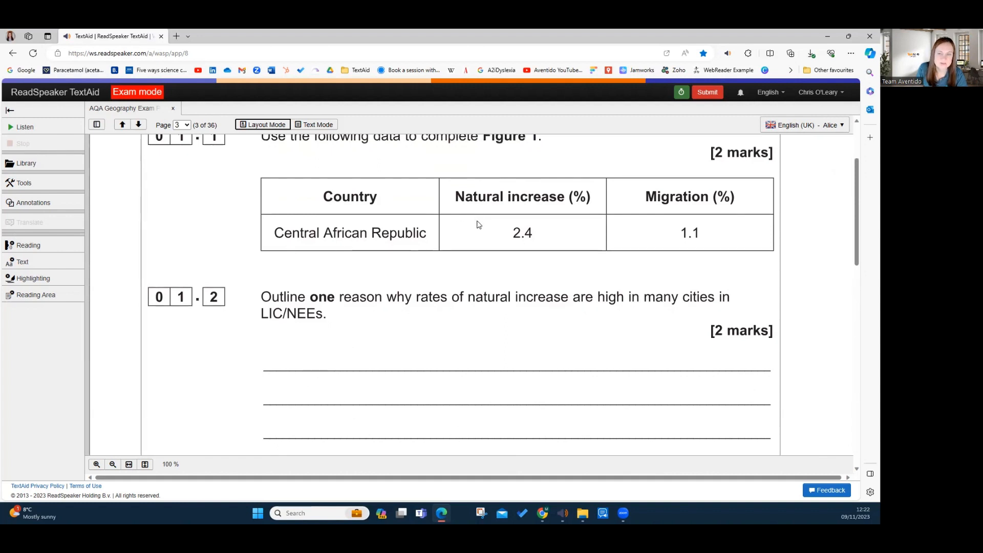
pyautogui.click(24, 204)
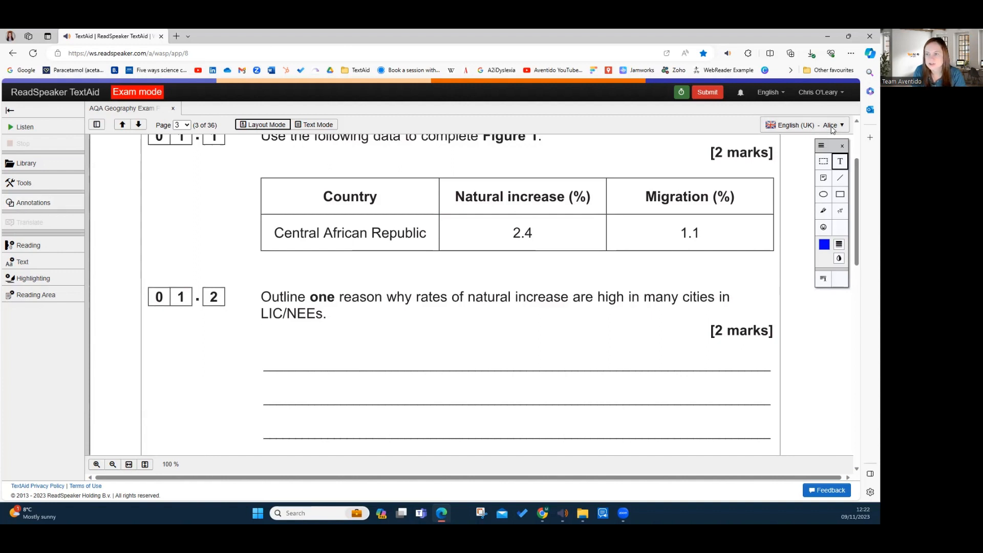
pyautogui.click(823, 194)
pyautogui.moveTo(496, 221); pyautogui.dragTo(571, 249)
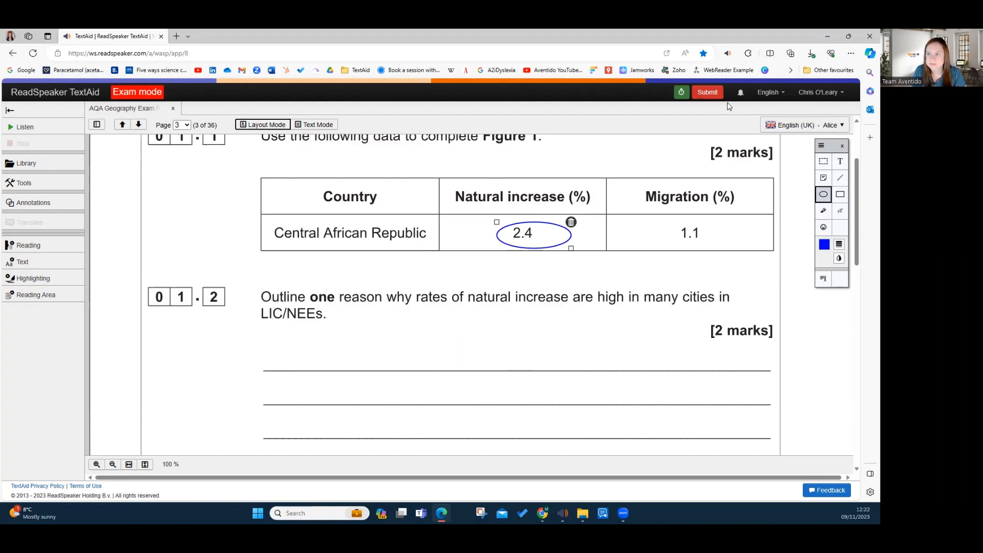
pyautogui.click(822, 147)
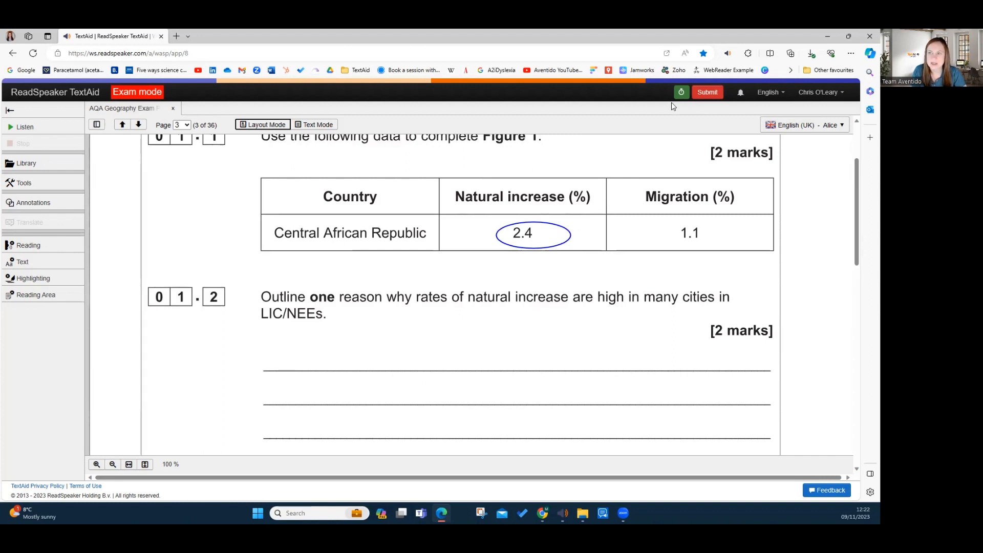
# Submit the completed exam document AQA Geography Exam Paper.PDF
pyautogui.click(706, 92)
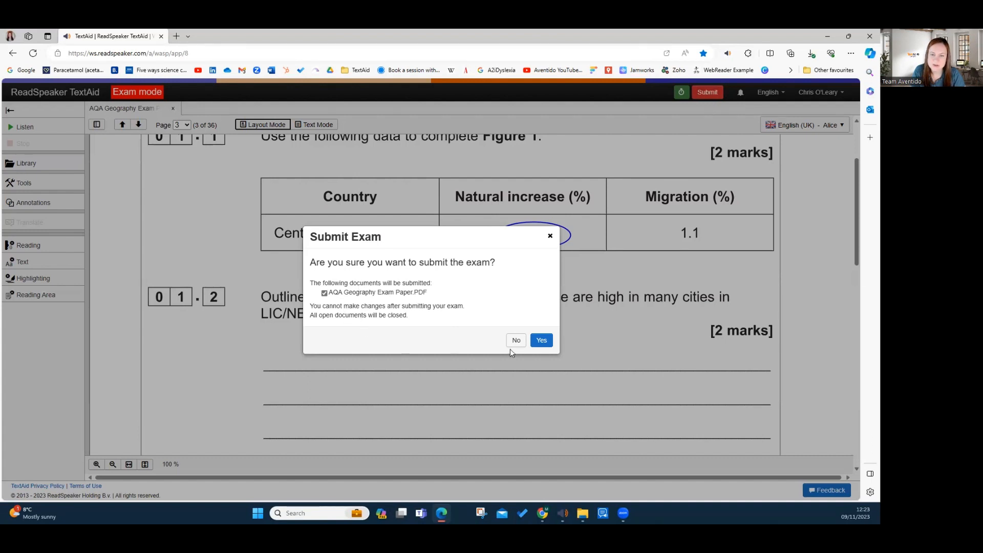
pyautogui.click(542, 340)
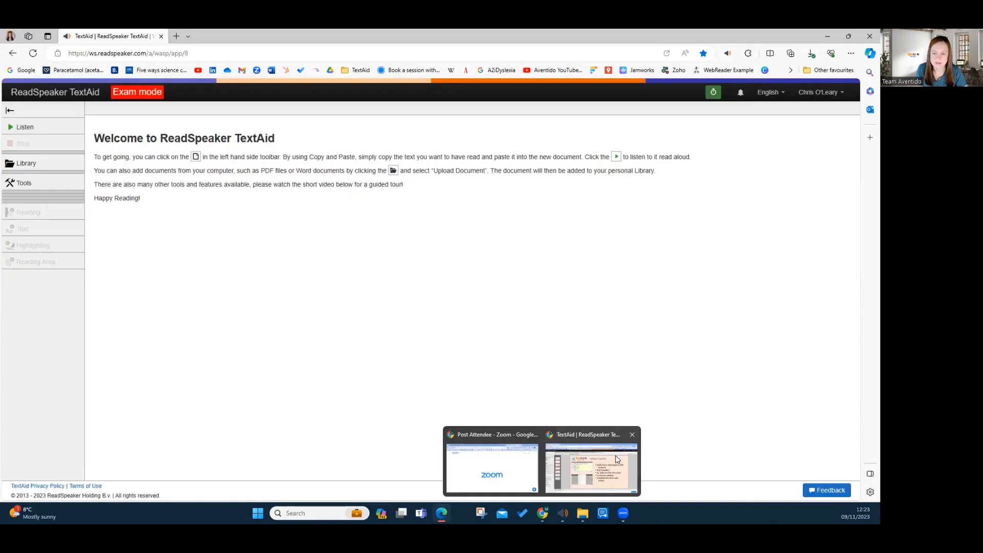
# Switch to the teacher's account in the Chrome window and open the newly submitted geography exam from its notification
pyautogui.click(615, 455)
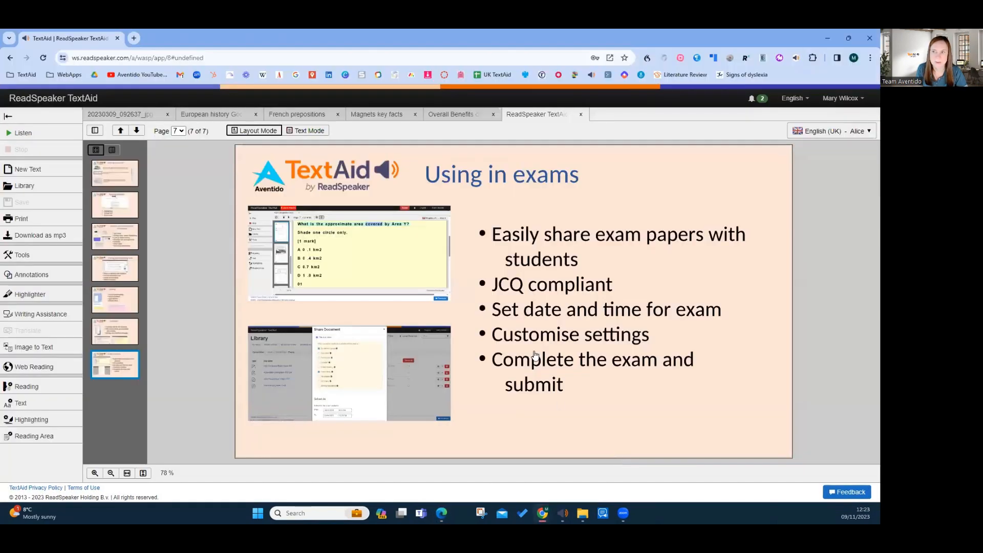
pyautogui.click(751, 100)
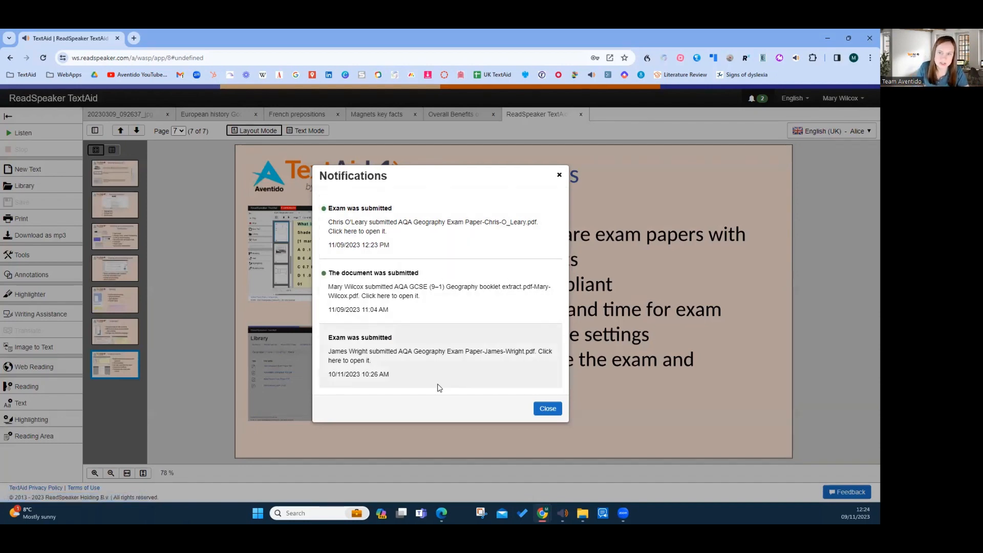
pyautogui.click(413, 235)
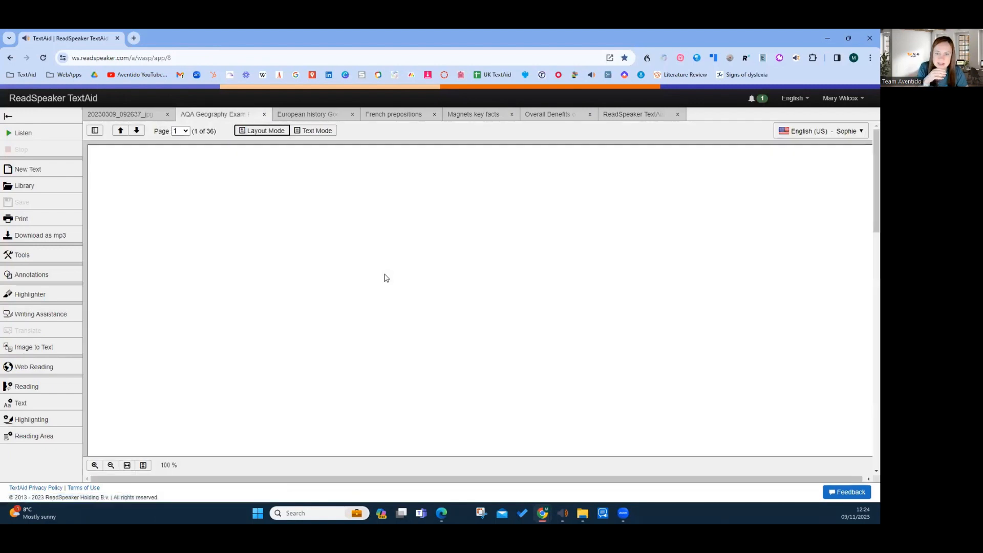
# Browse the library's documents shared with others and its submitted documents
pyautogui.click(29, 187)
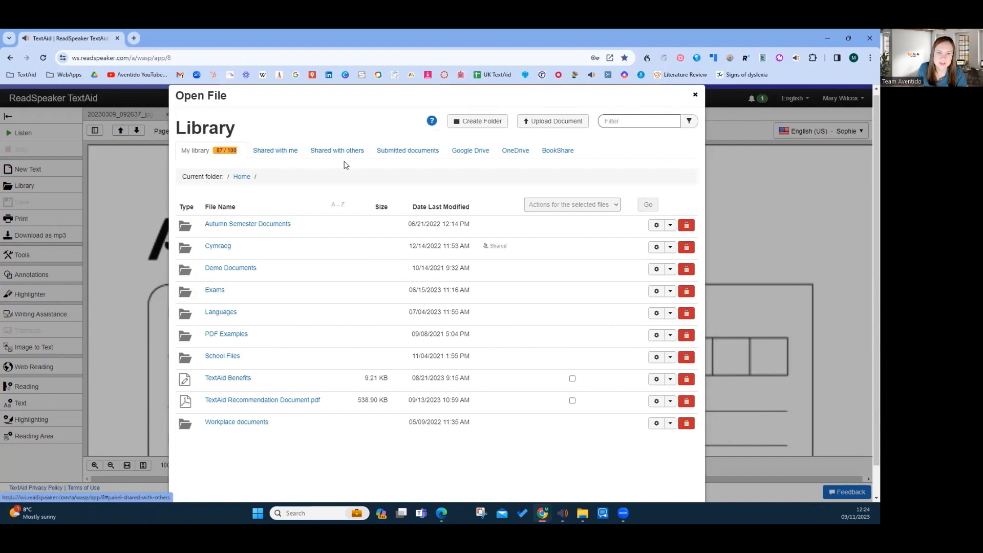
pyautogui.click(325, 154)
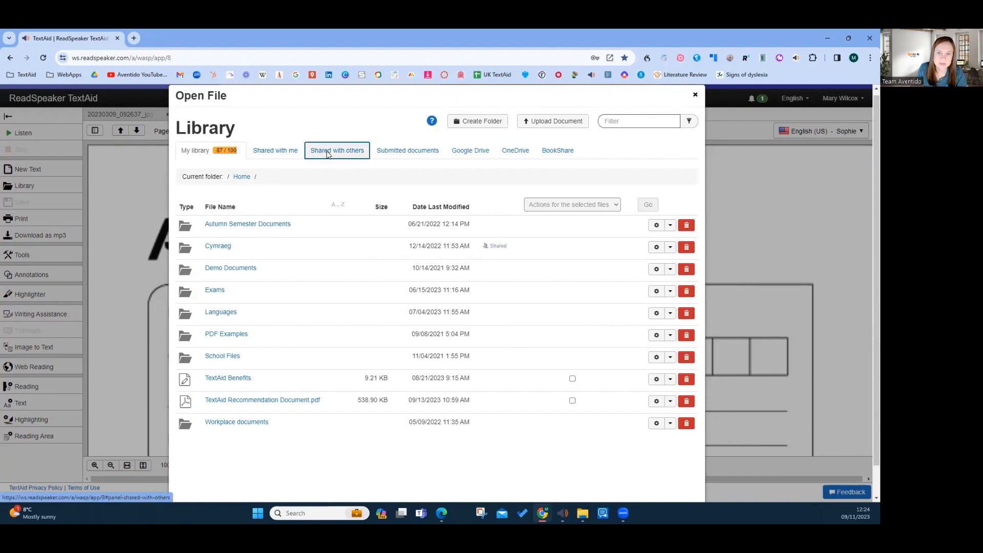
pyautogui.click(418, 161)
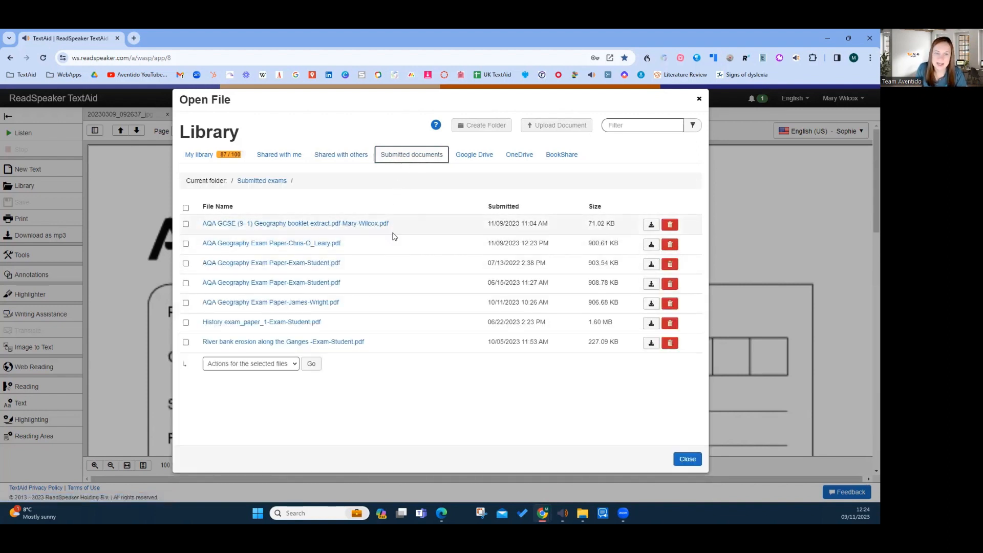
# Select all submitted documents, check the bulk actions such as Download Selected Files without applying any, and close the library
pyautogui.click(186, 208)
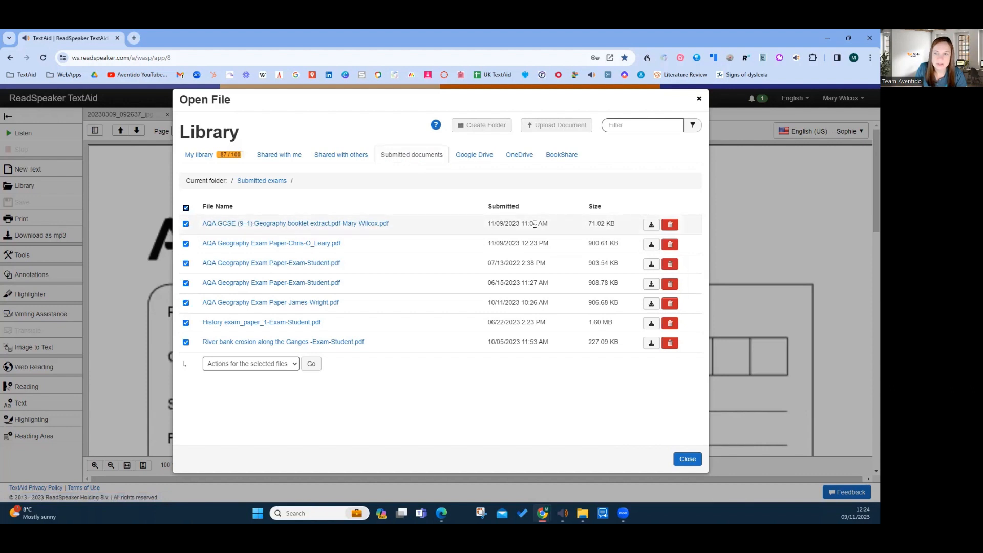
pyautogui.click(243, 365)
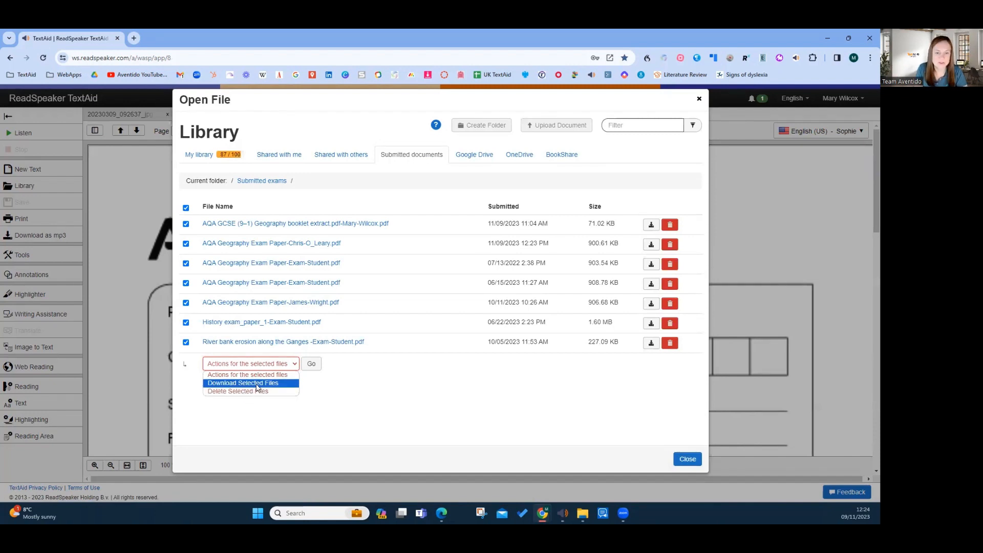
pyautogui.click(350, 401)
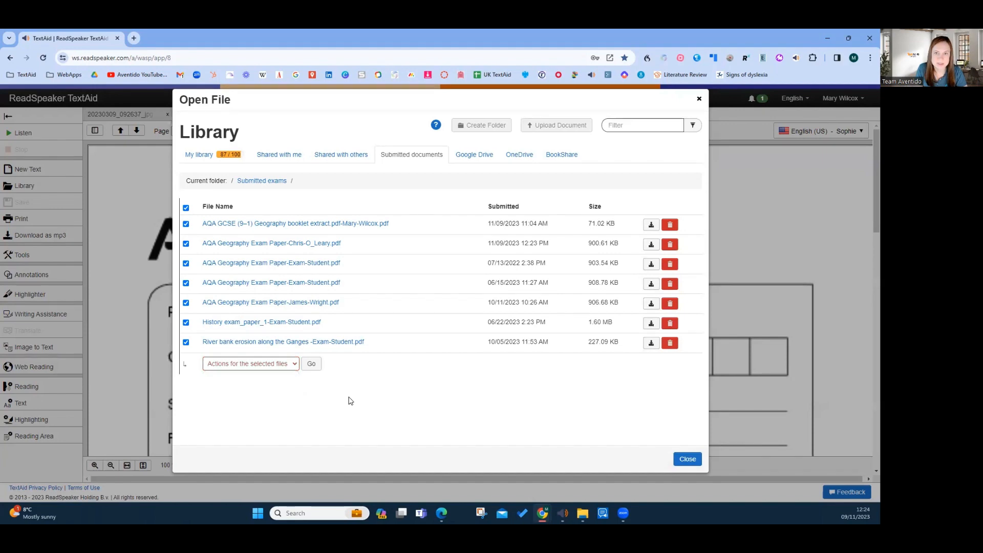
pyautogui.click(688, 458)
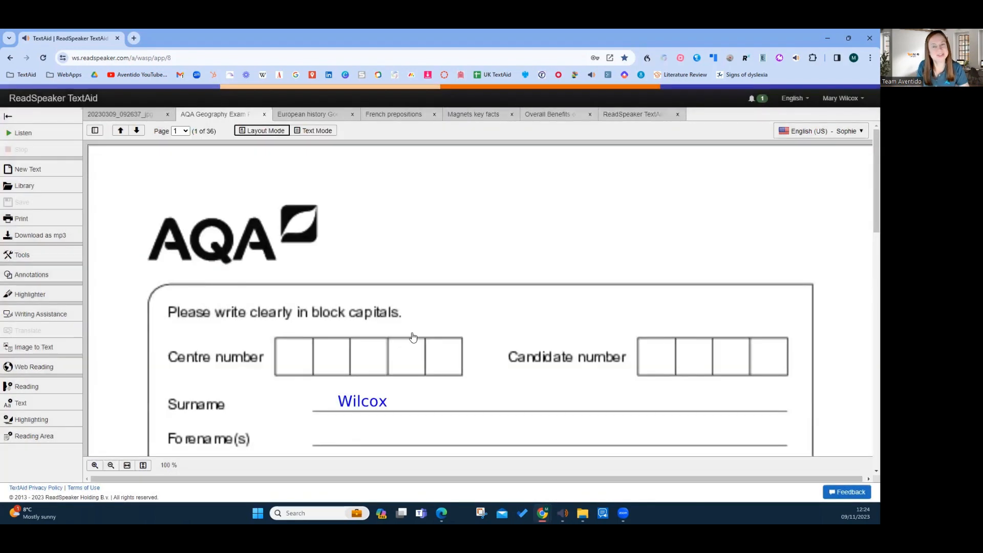